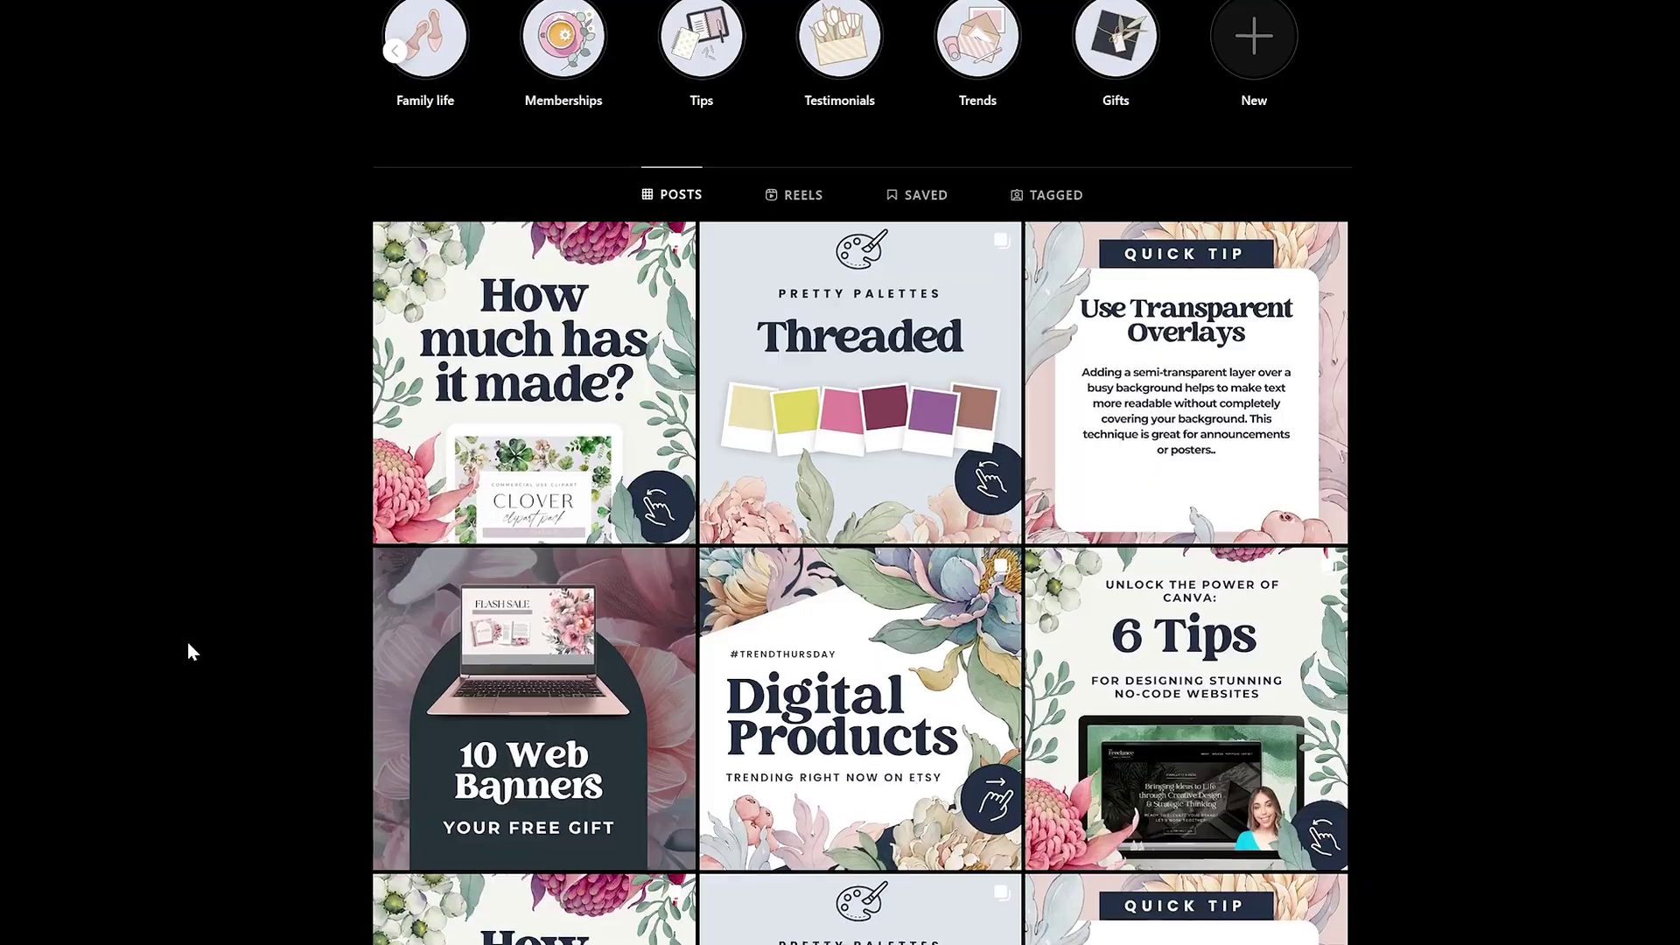
# - Ask ChatGPT for 50 Christmas highlight ideas, 25 graphic and 25 word, and select the whole reply
pyautogui.scroll(4, 186, 642)
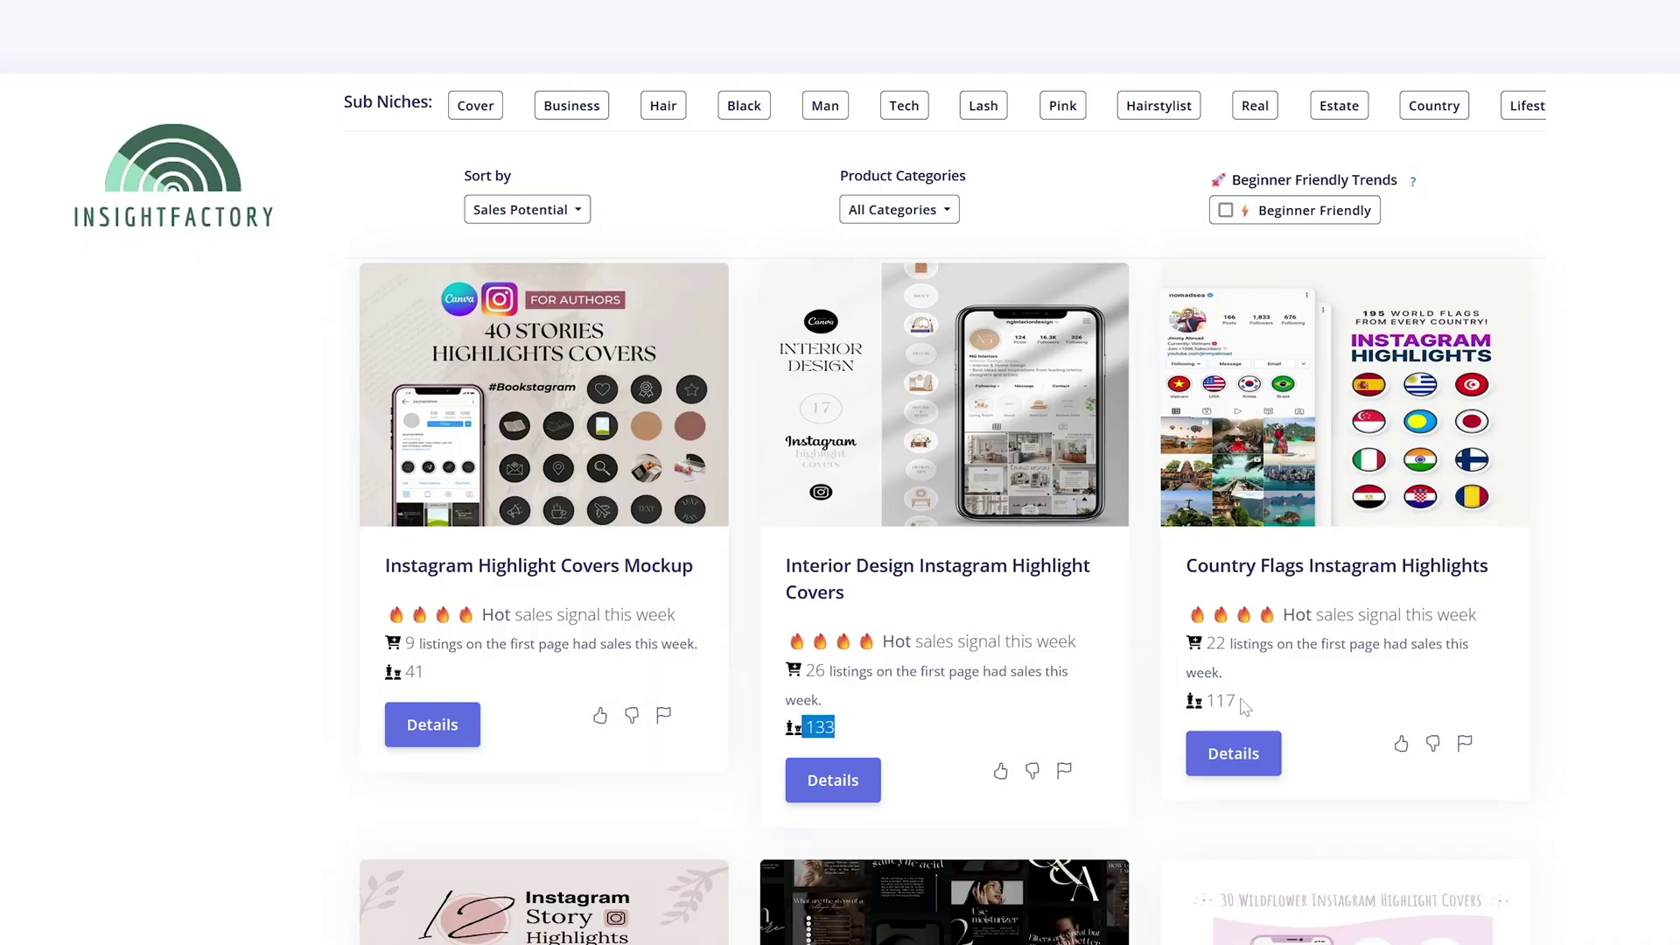
pyautogui.scroll(-10, 840, 525)
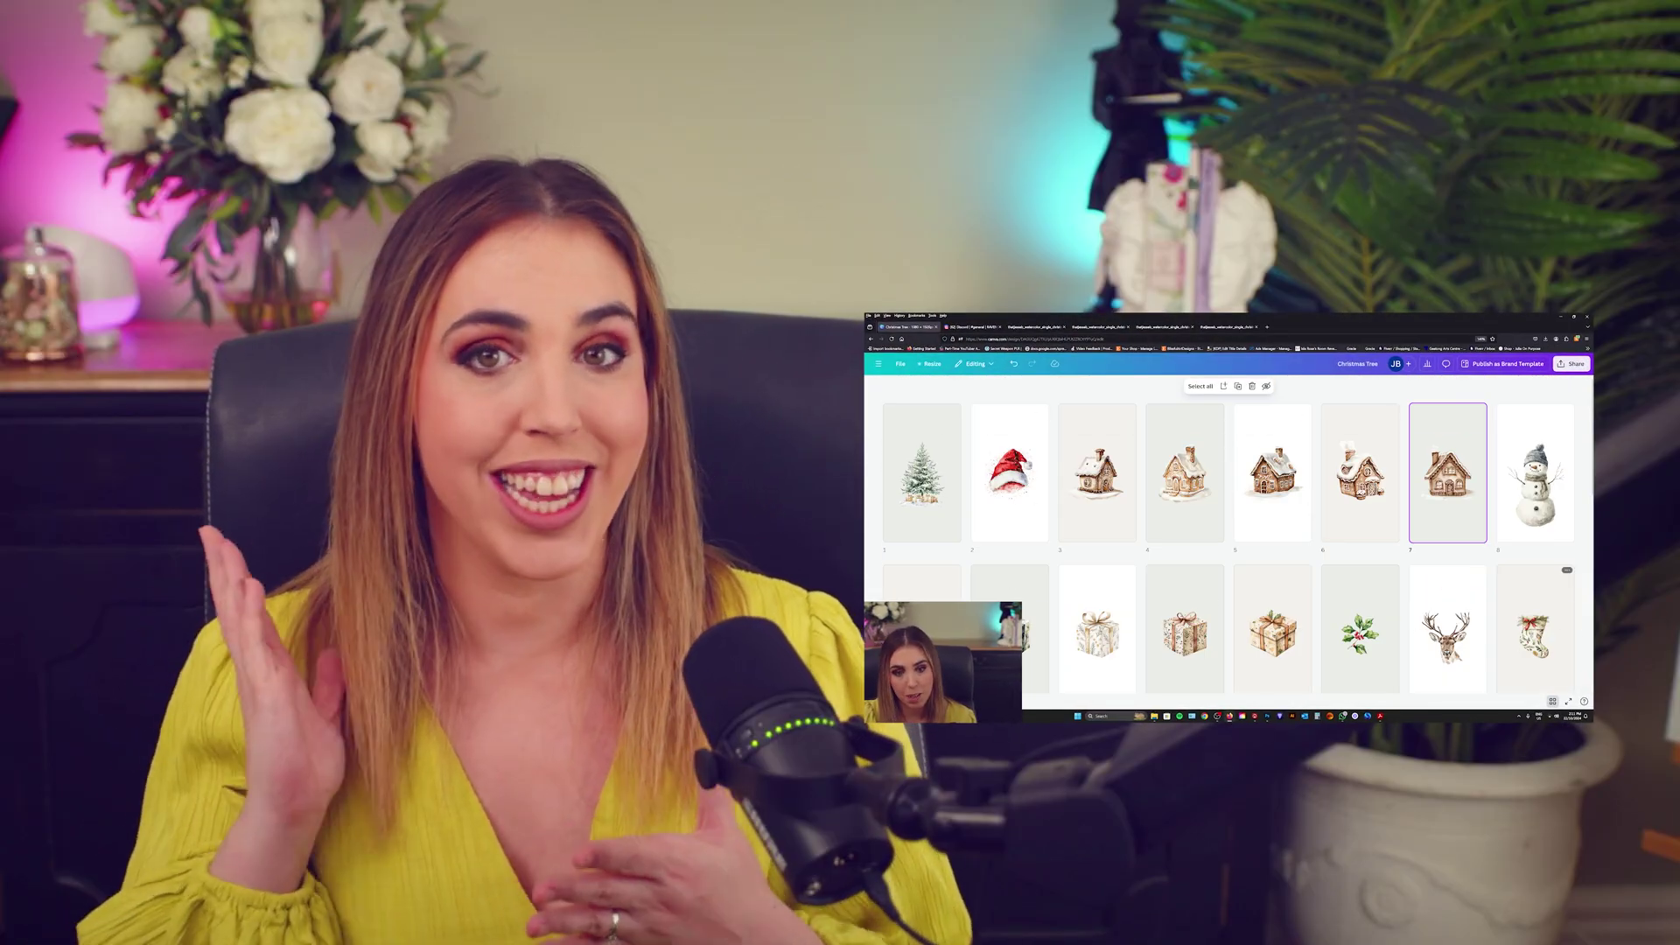
pyautogui.scroll(-3, 1228, 534)
pyautogui.scroll(-8, 1228, 534)
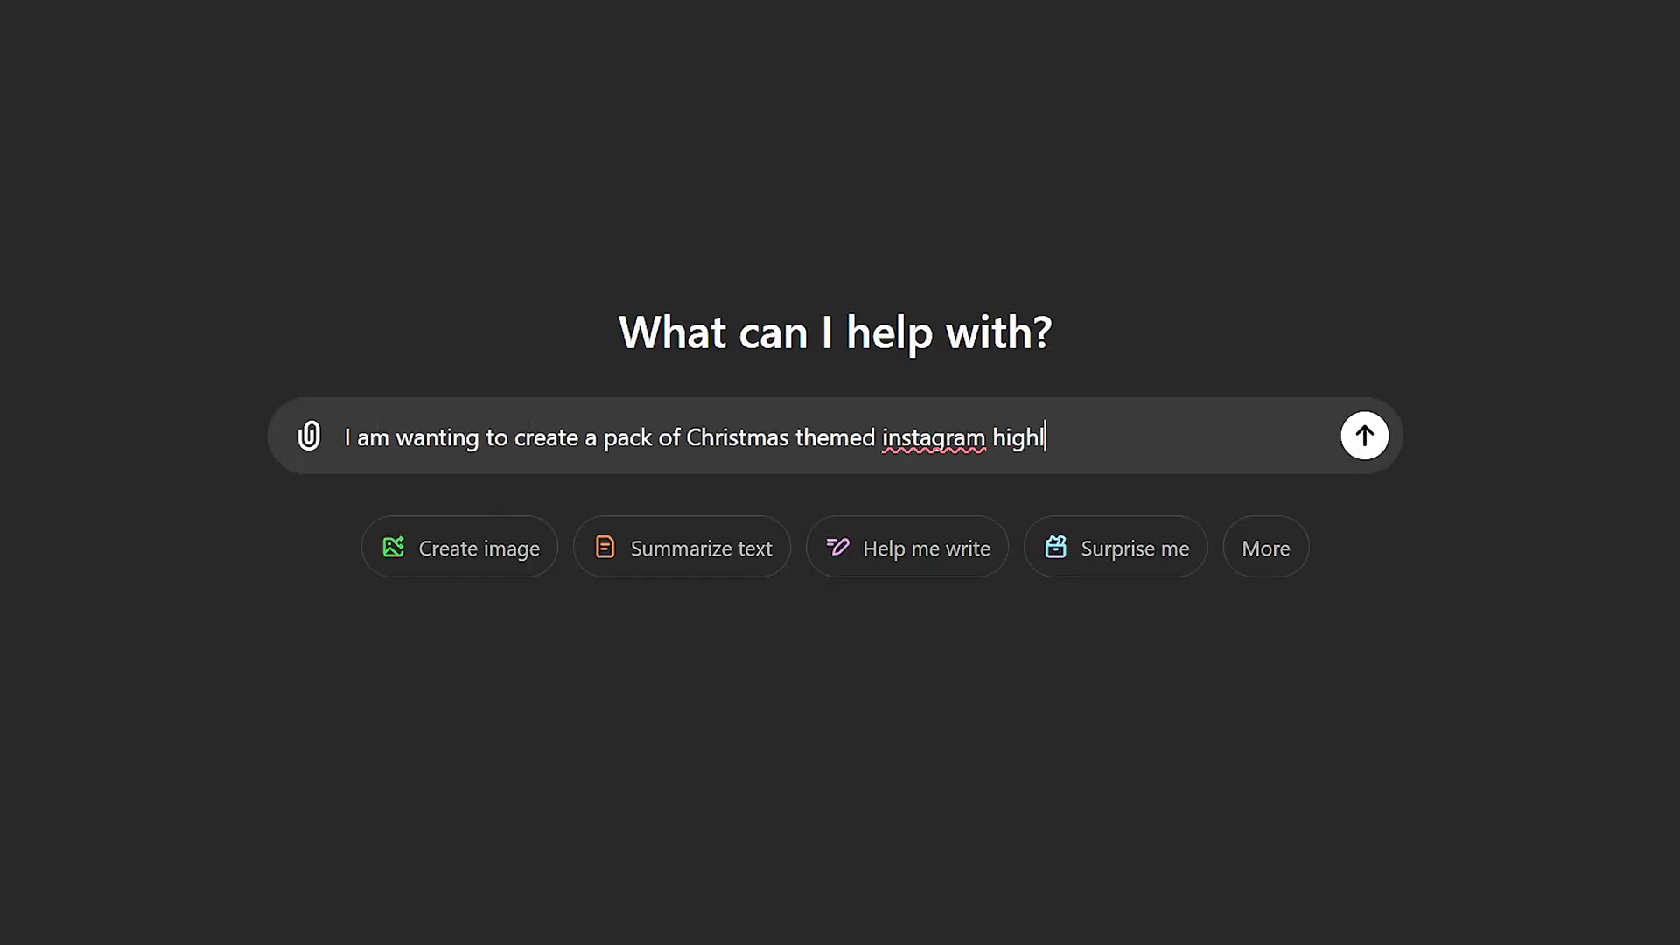
pyautogui.write('x of grahp')
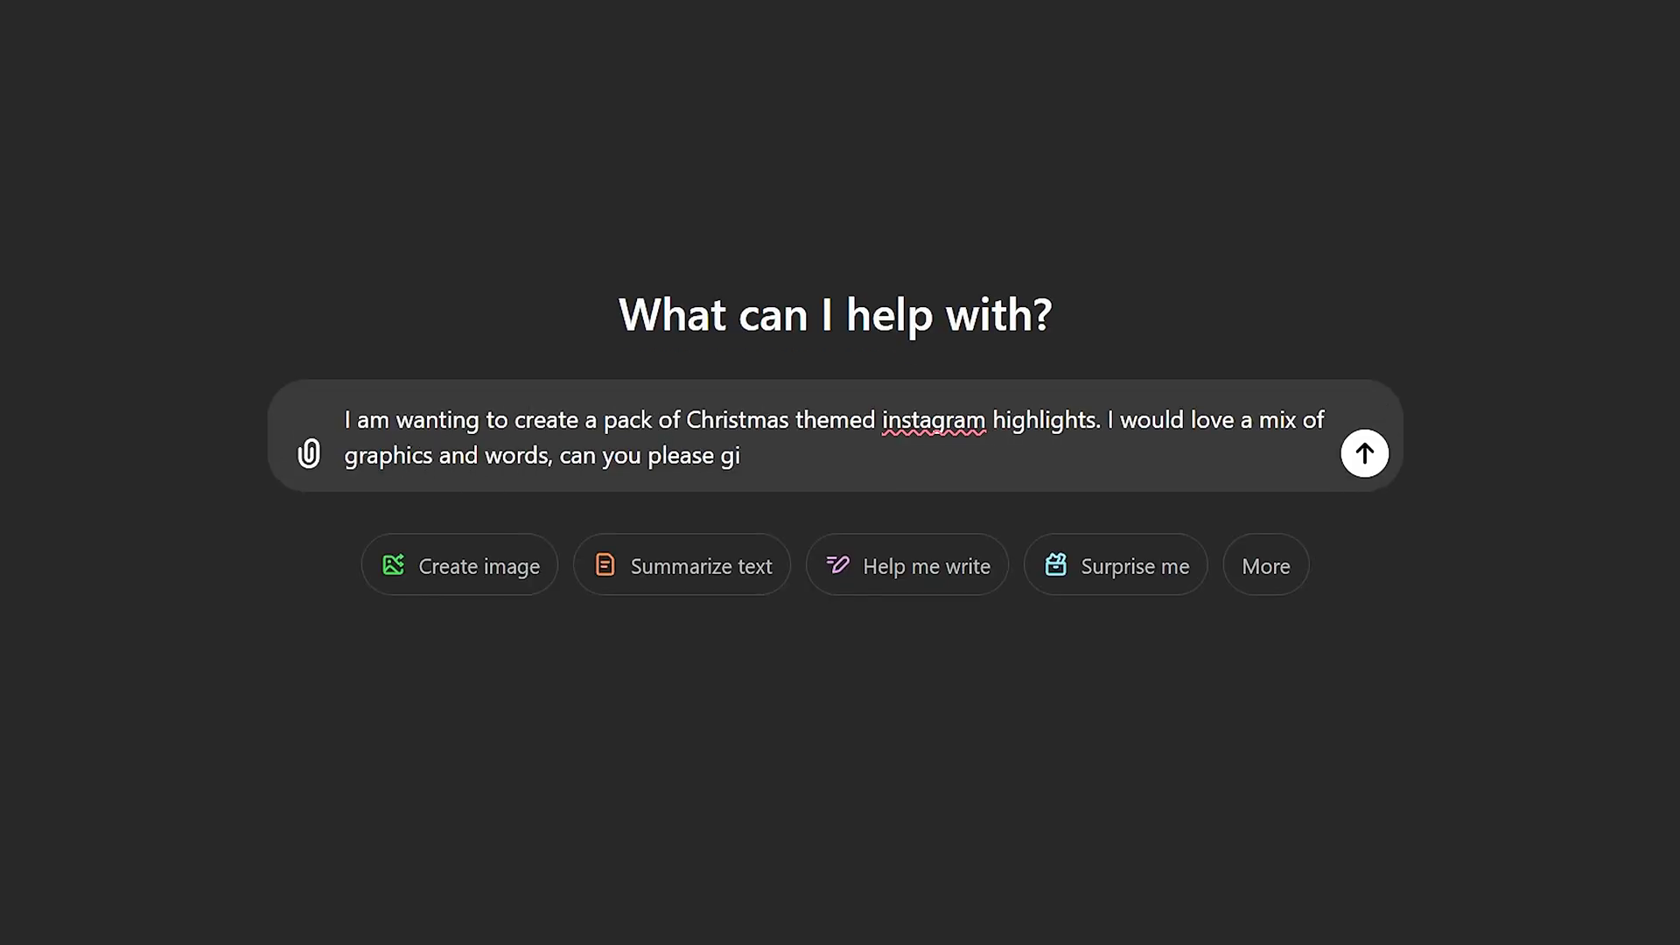
pyautogui.write(' for each style).')
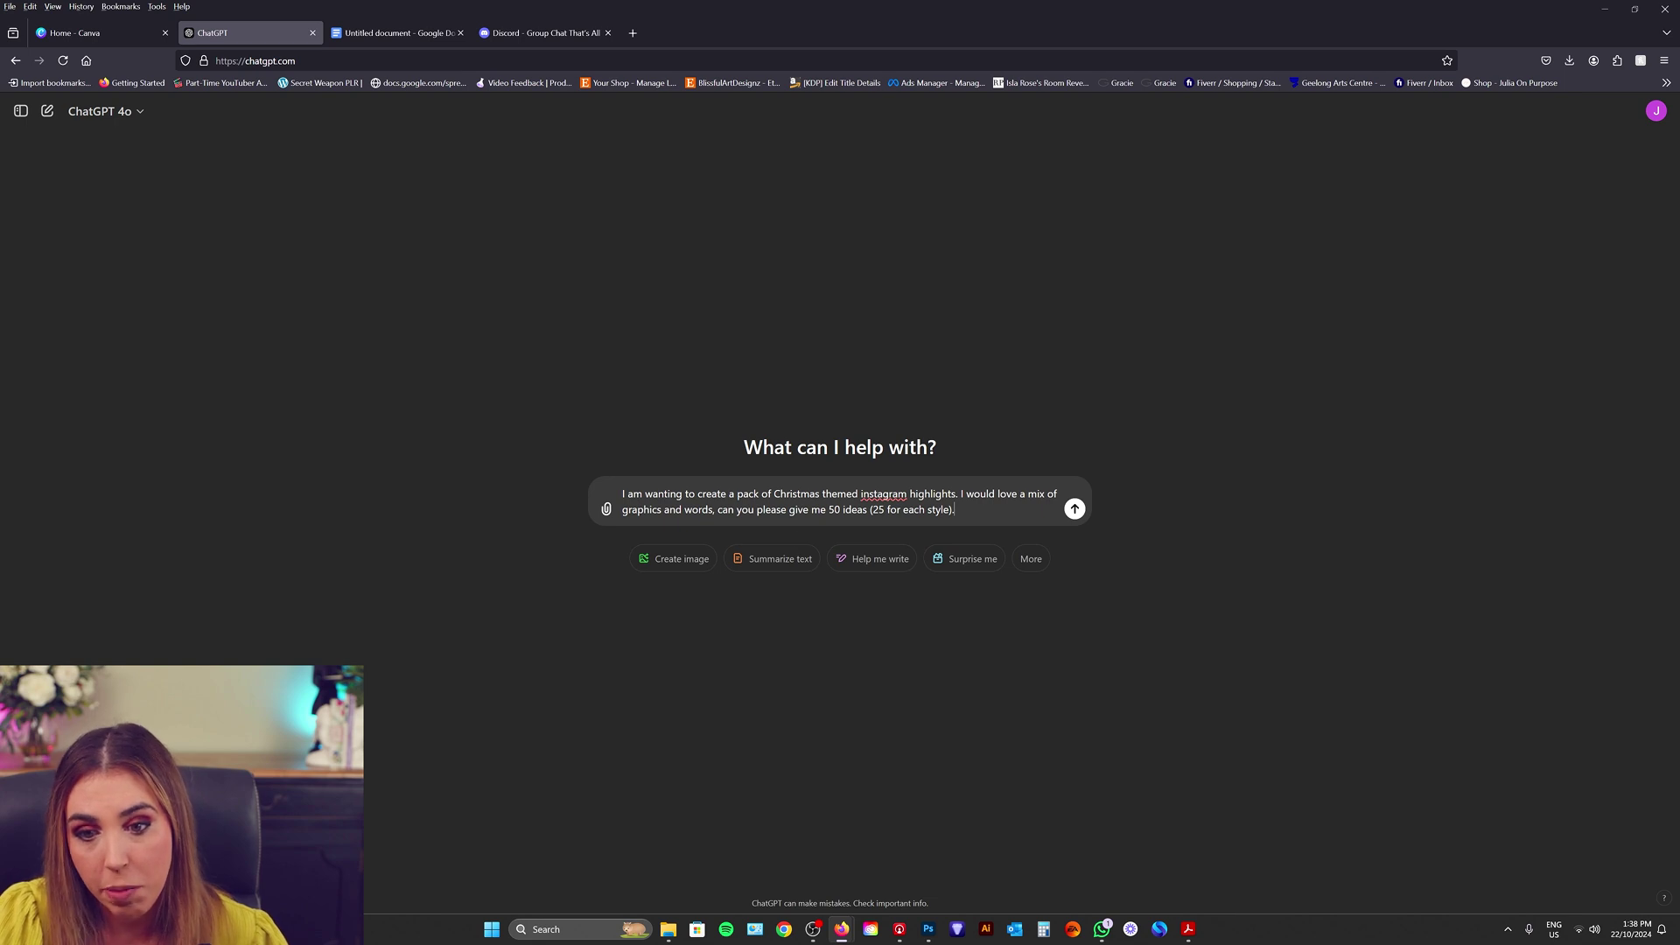
pyautogui.click(1073, 509)
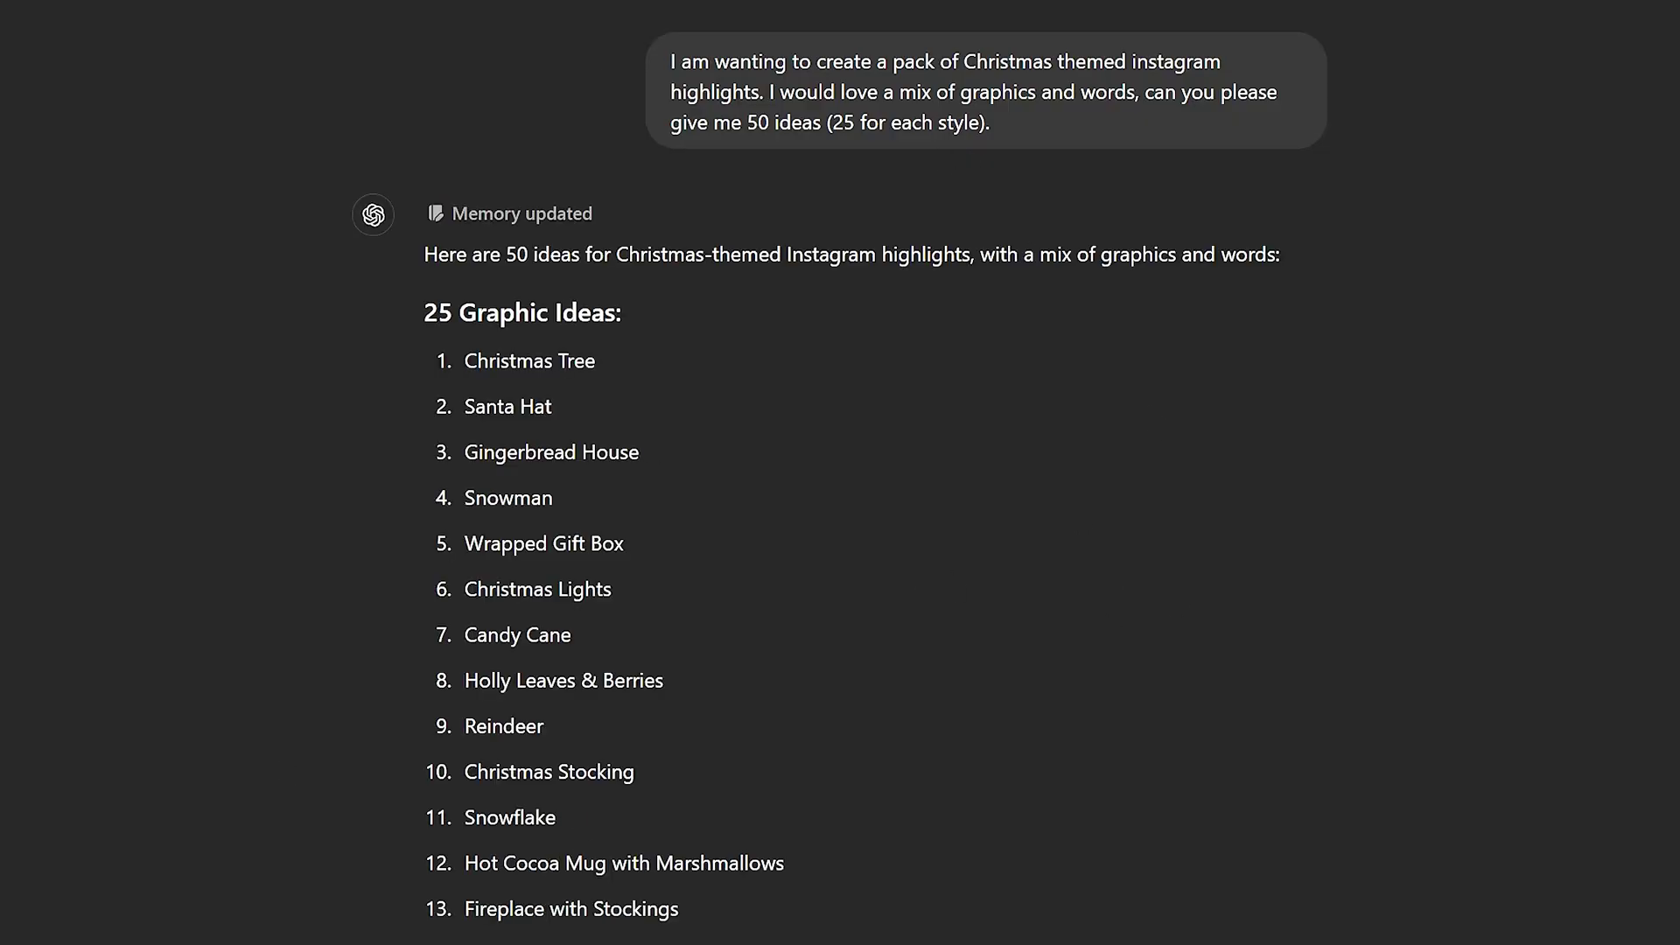
pyautogui.moveTo(625, 218); pyautogui.dragTo(752, 780)
pyautogui.scroll(-1, 872, 510)
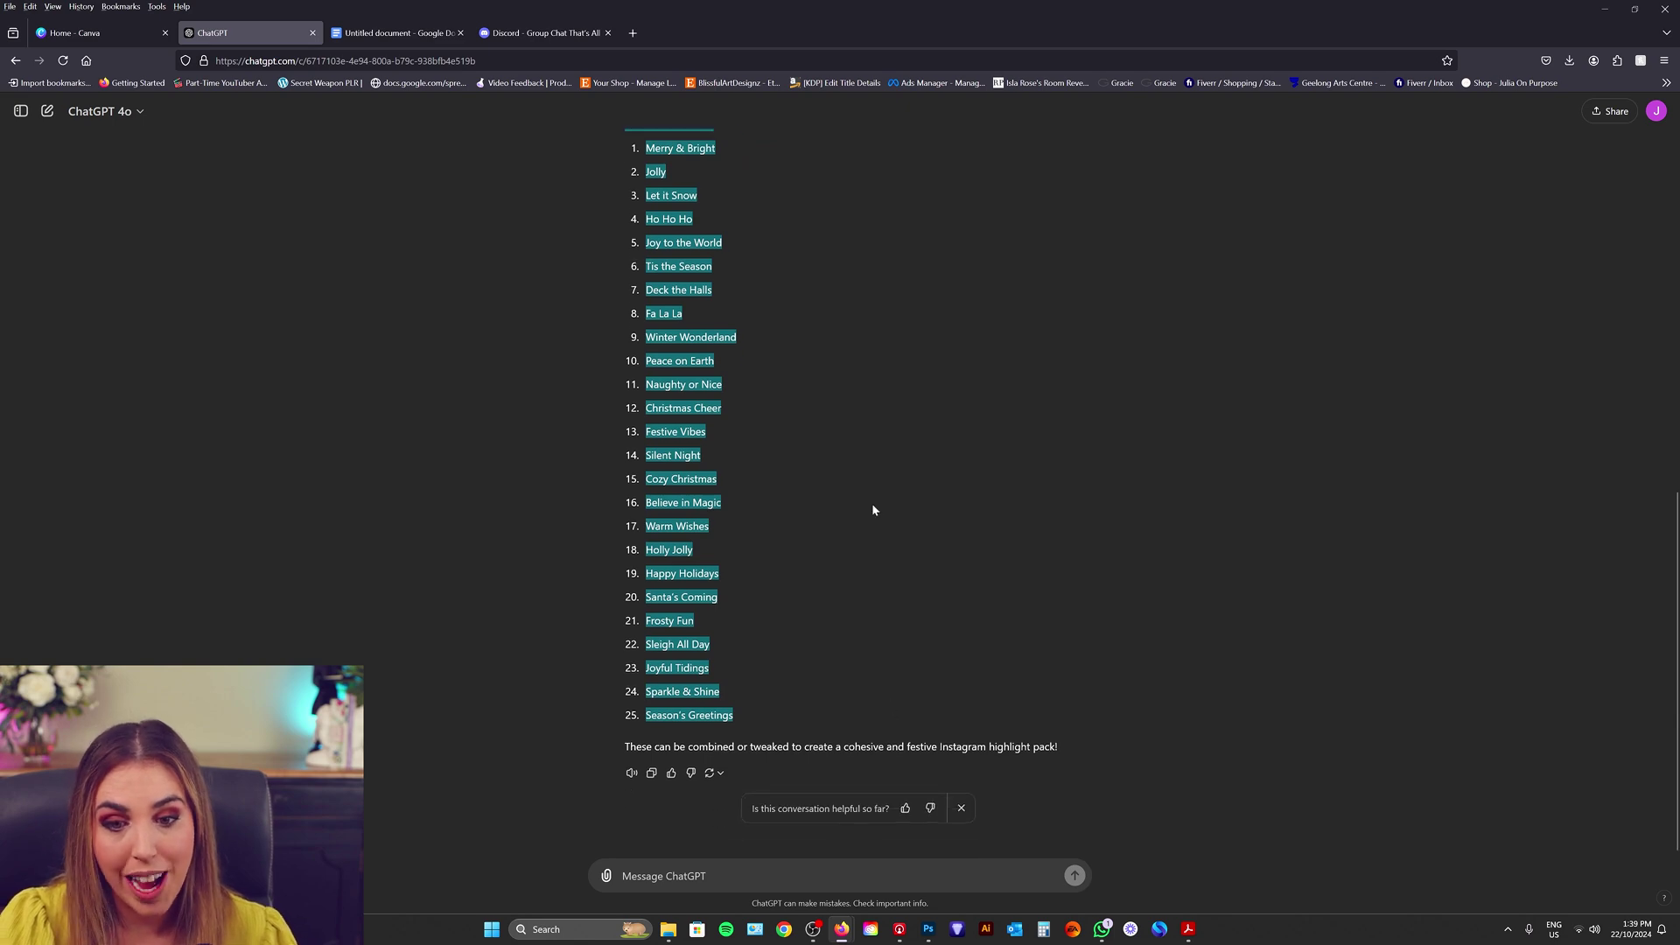
# - Paste the idea lists into Google Docs, add x3/x5 counts, and highlight chosen ideas yellow
pyautogui.click(394, 32)
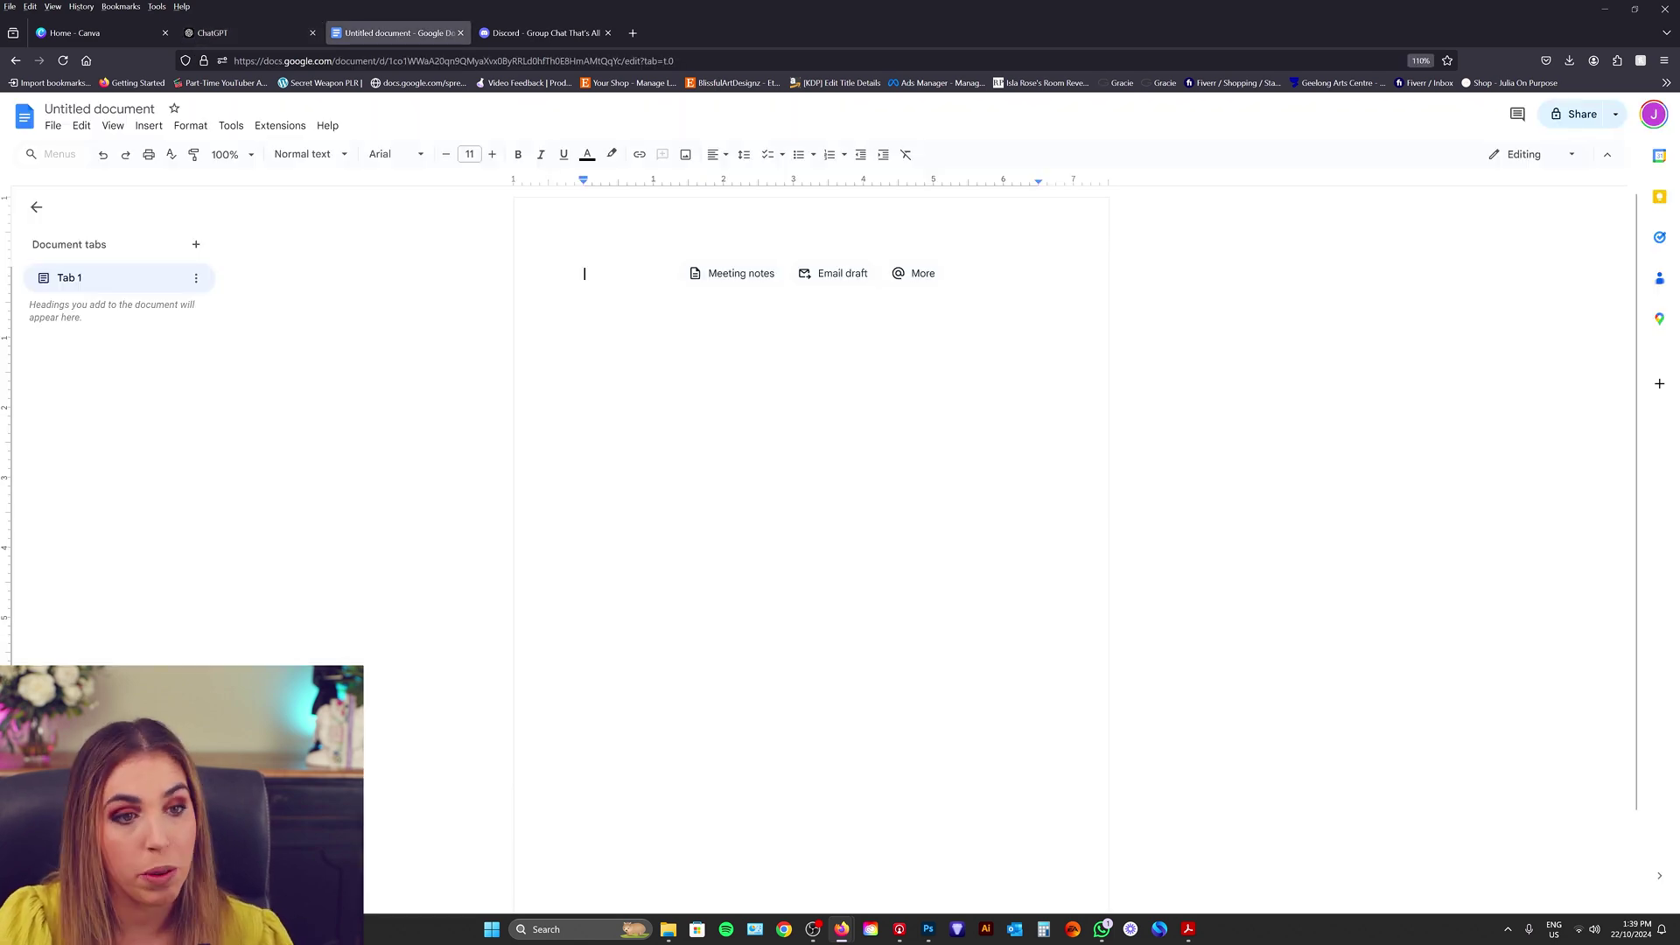
pyautogui.hotkey('ctrl', 'v')
pyautogui.scroll(5, 811, 525)
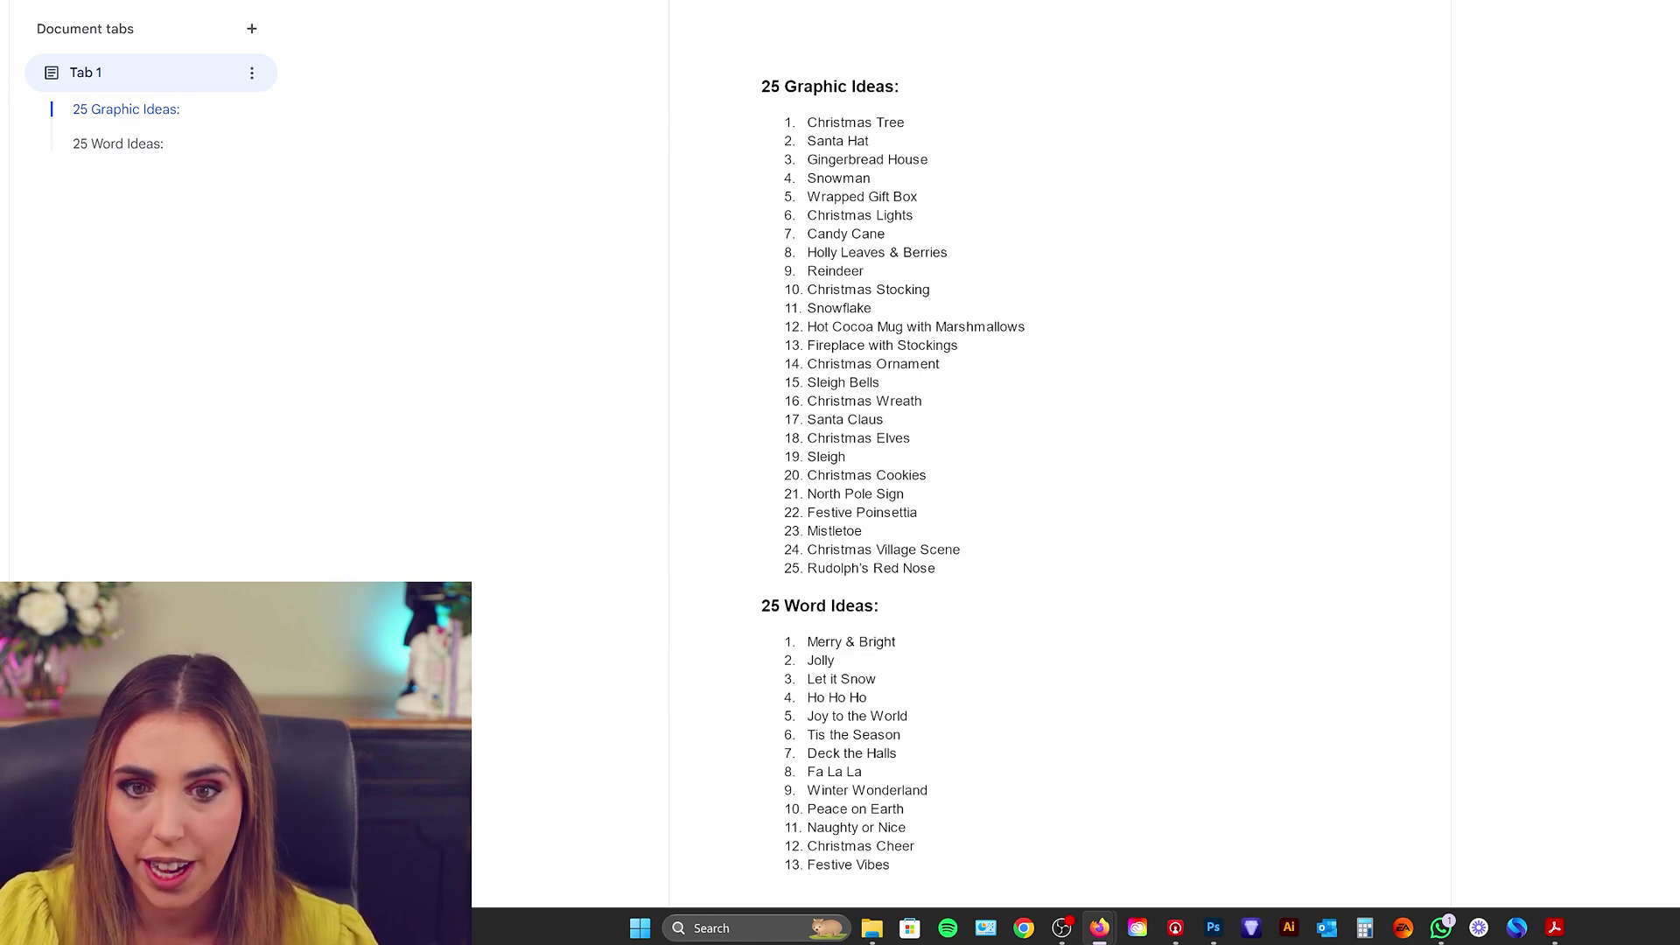
pyautogui.write('x3')
pyautogui.moveTo(807, 290); pyautogui.dragTo(930, 290)
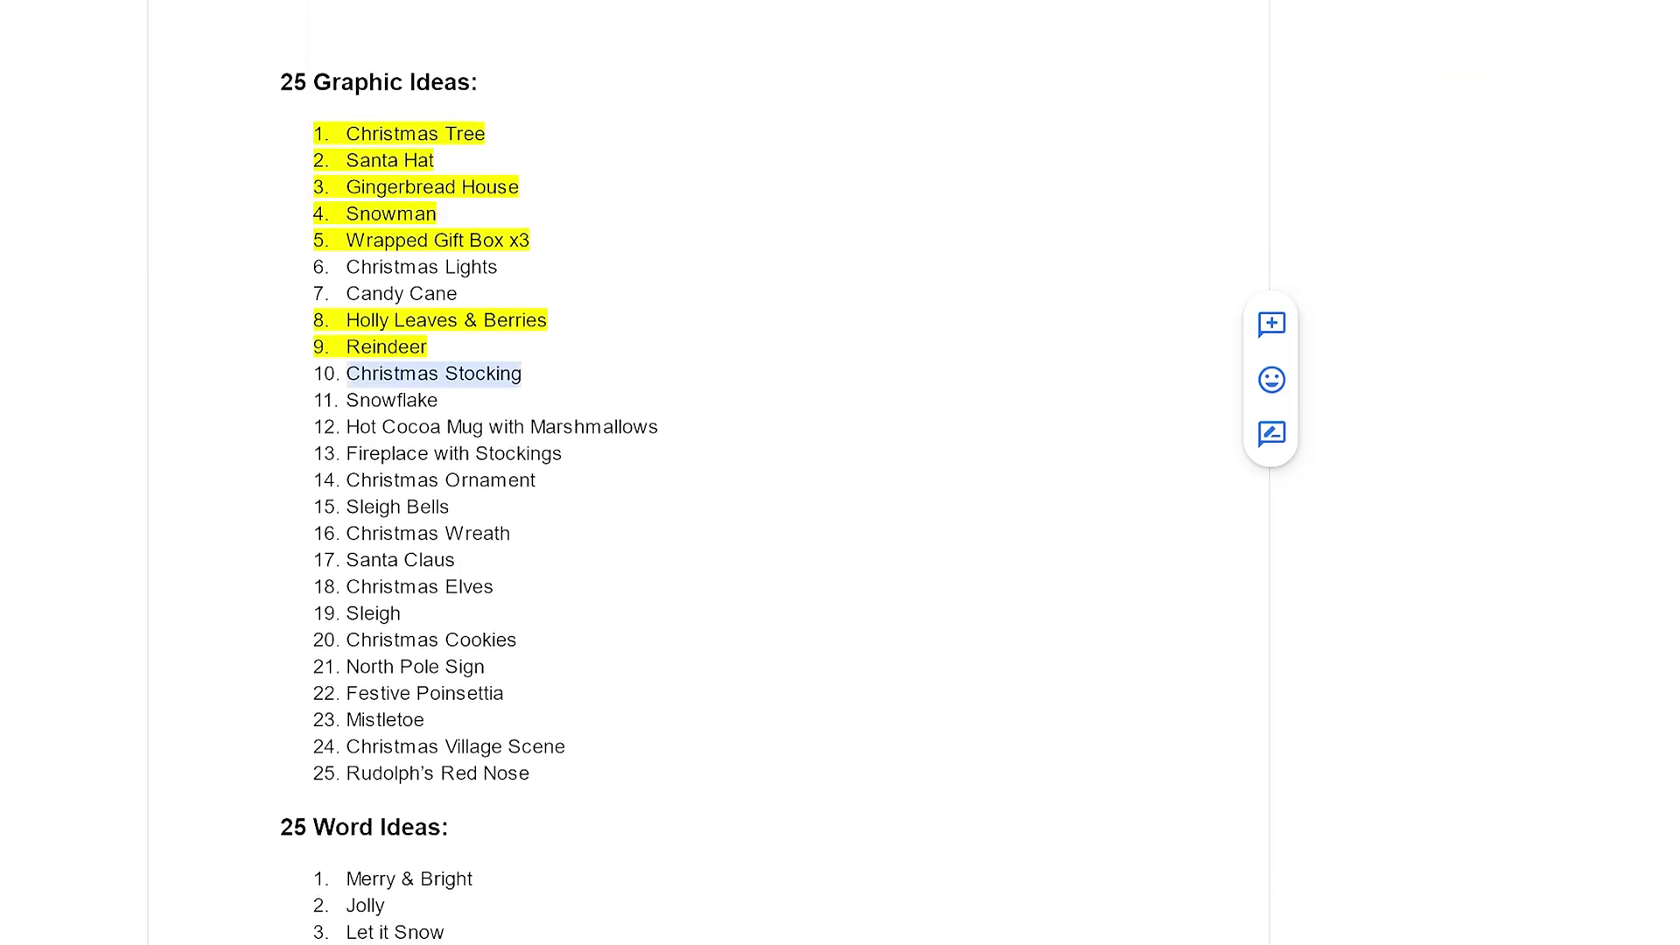
pyautogui.write('x5')
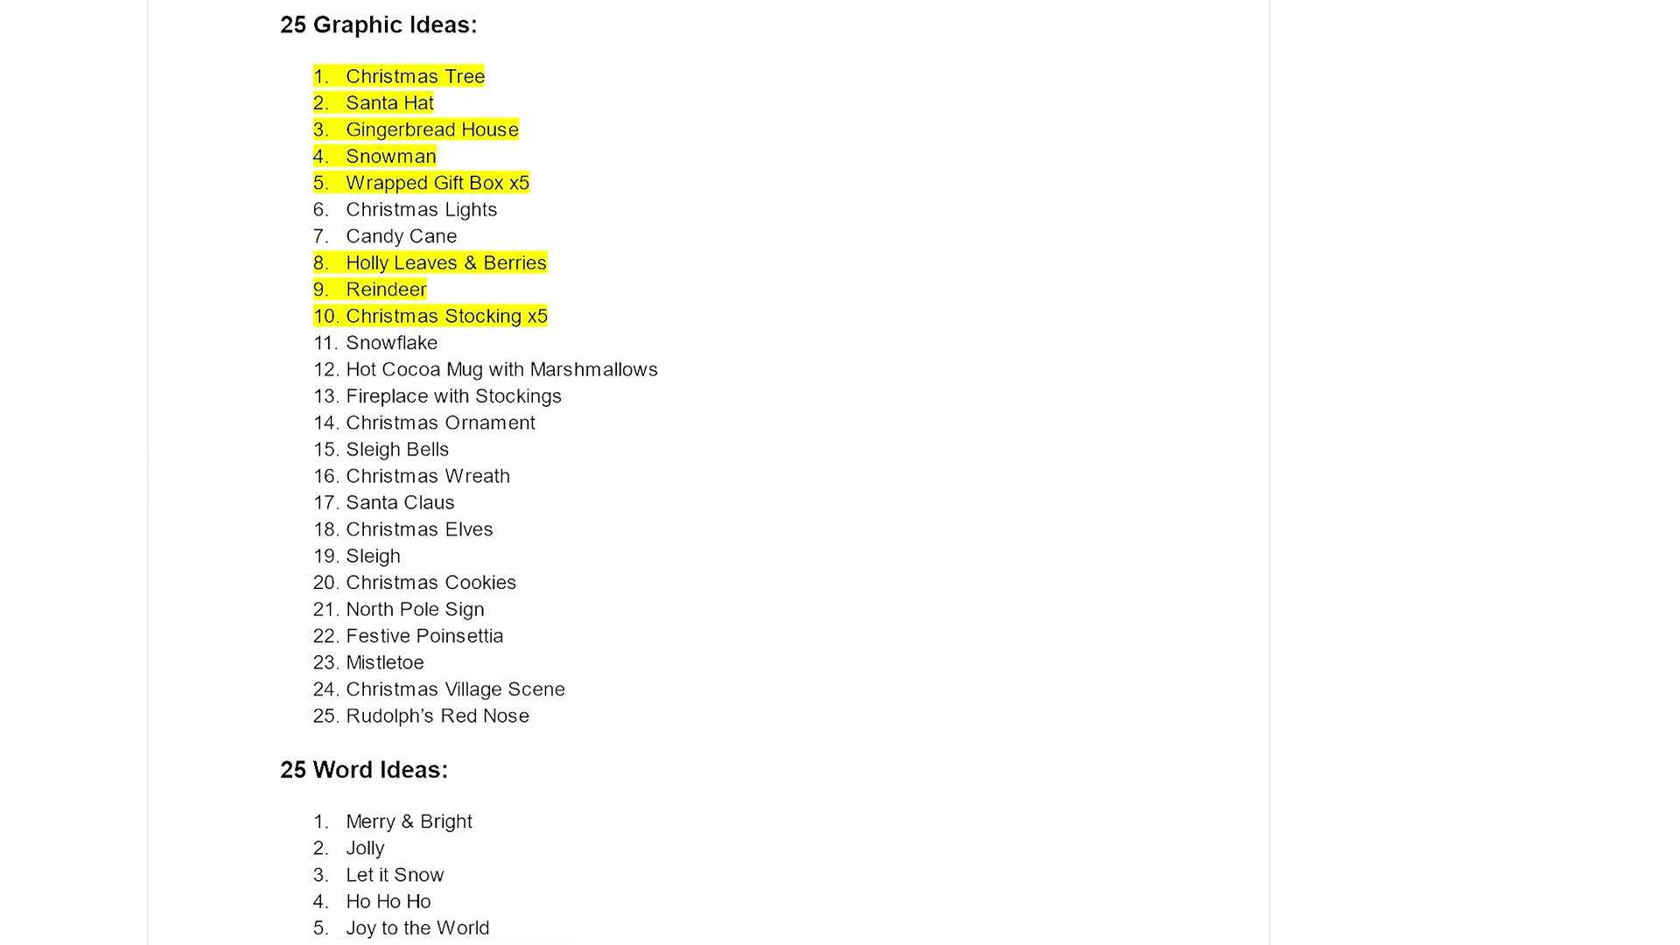
pyautogui.write(' x5')
pyautogui.write(' x5')
pyautogui.click(427, 878)
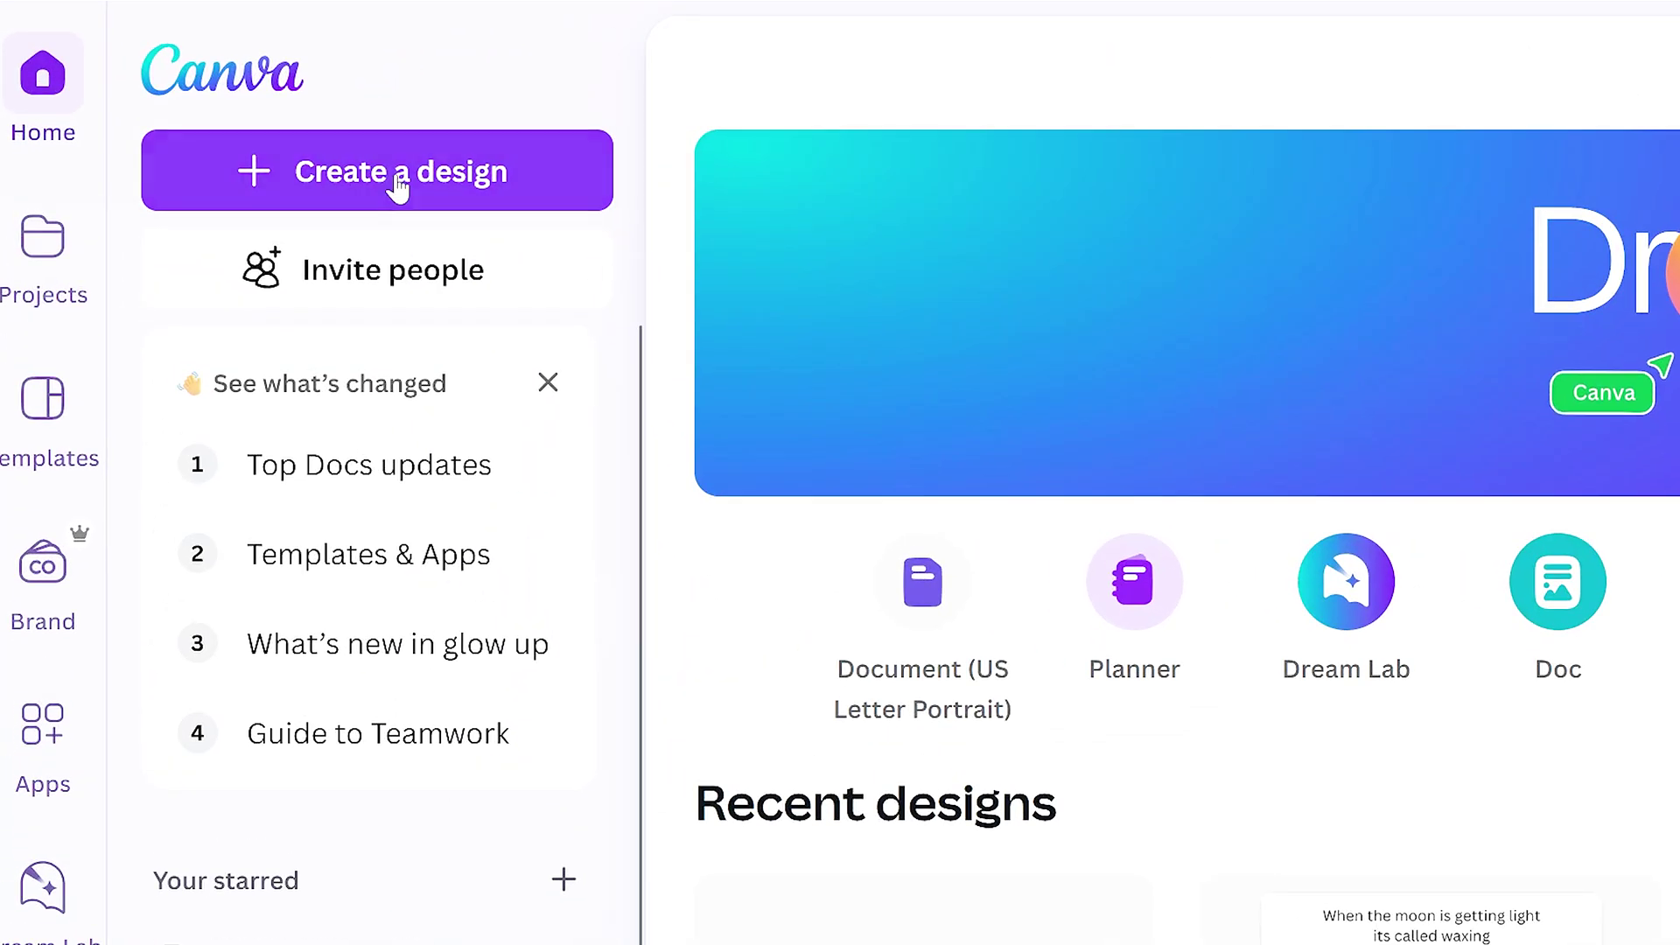
# - Create a new custom-size Canva design of 1080 × 1920 px
pyautogui.click(393, 201)
pyautogui.write('highlight')
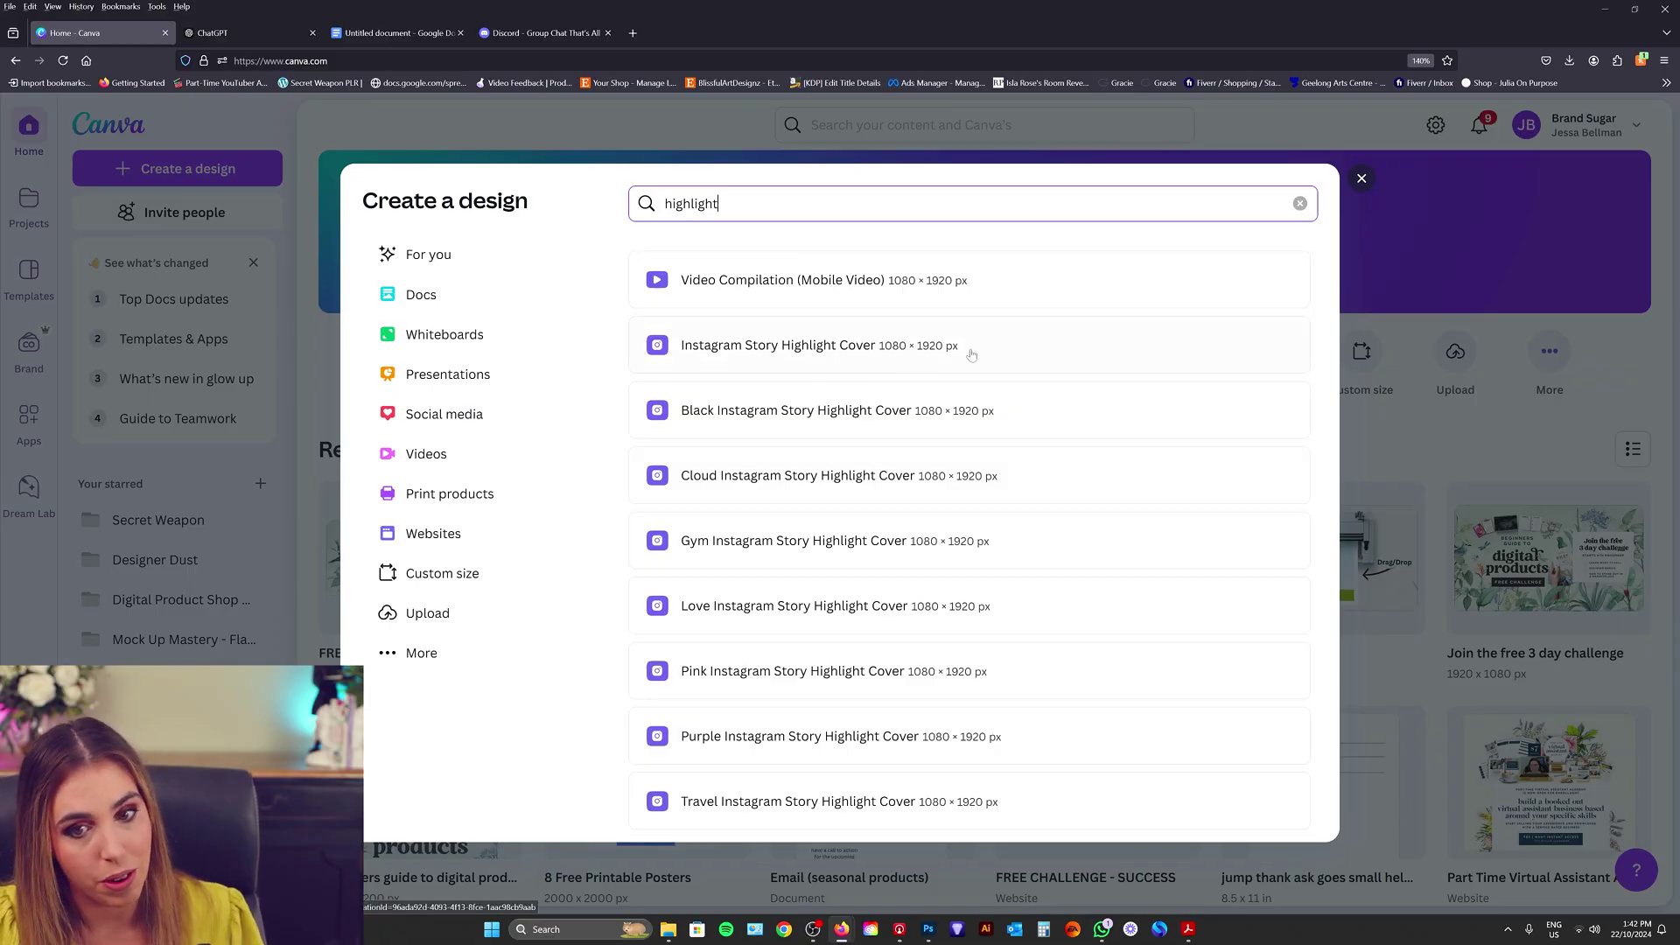
pyautogui.click(442, 573)
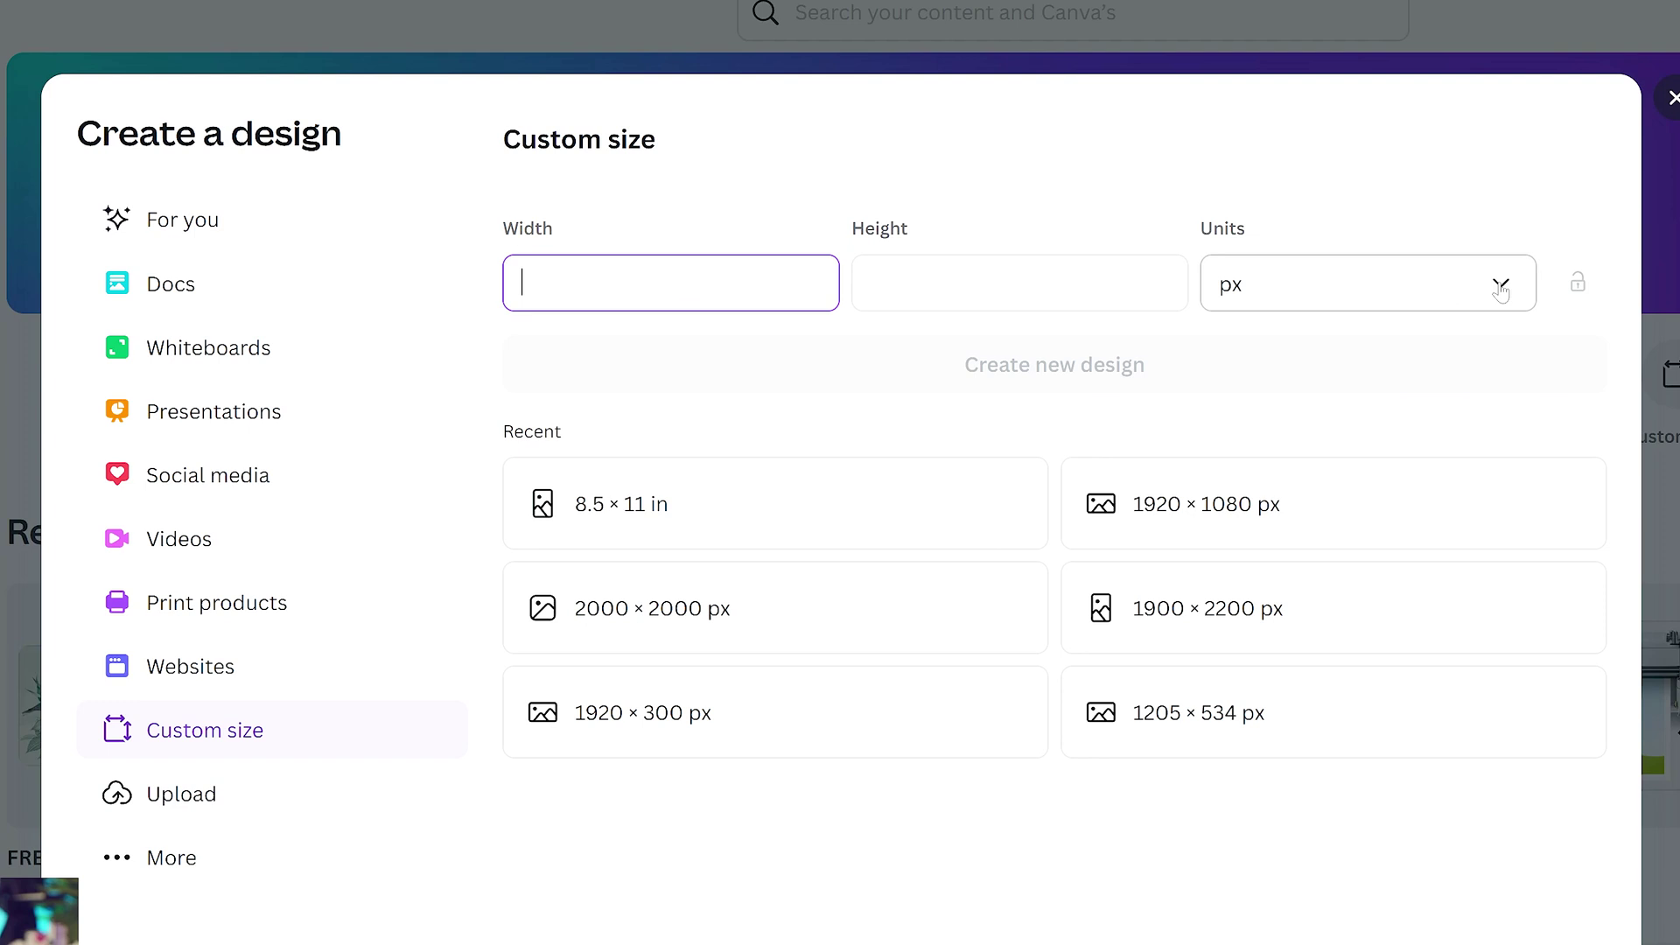
pyautogui.click(1500, 289)
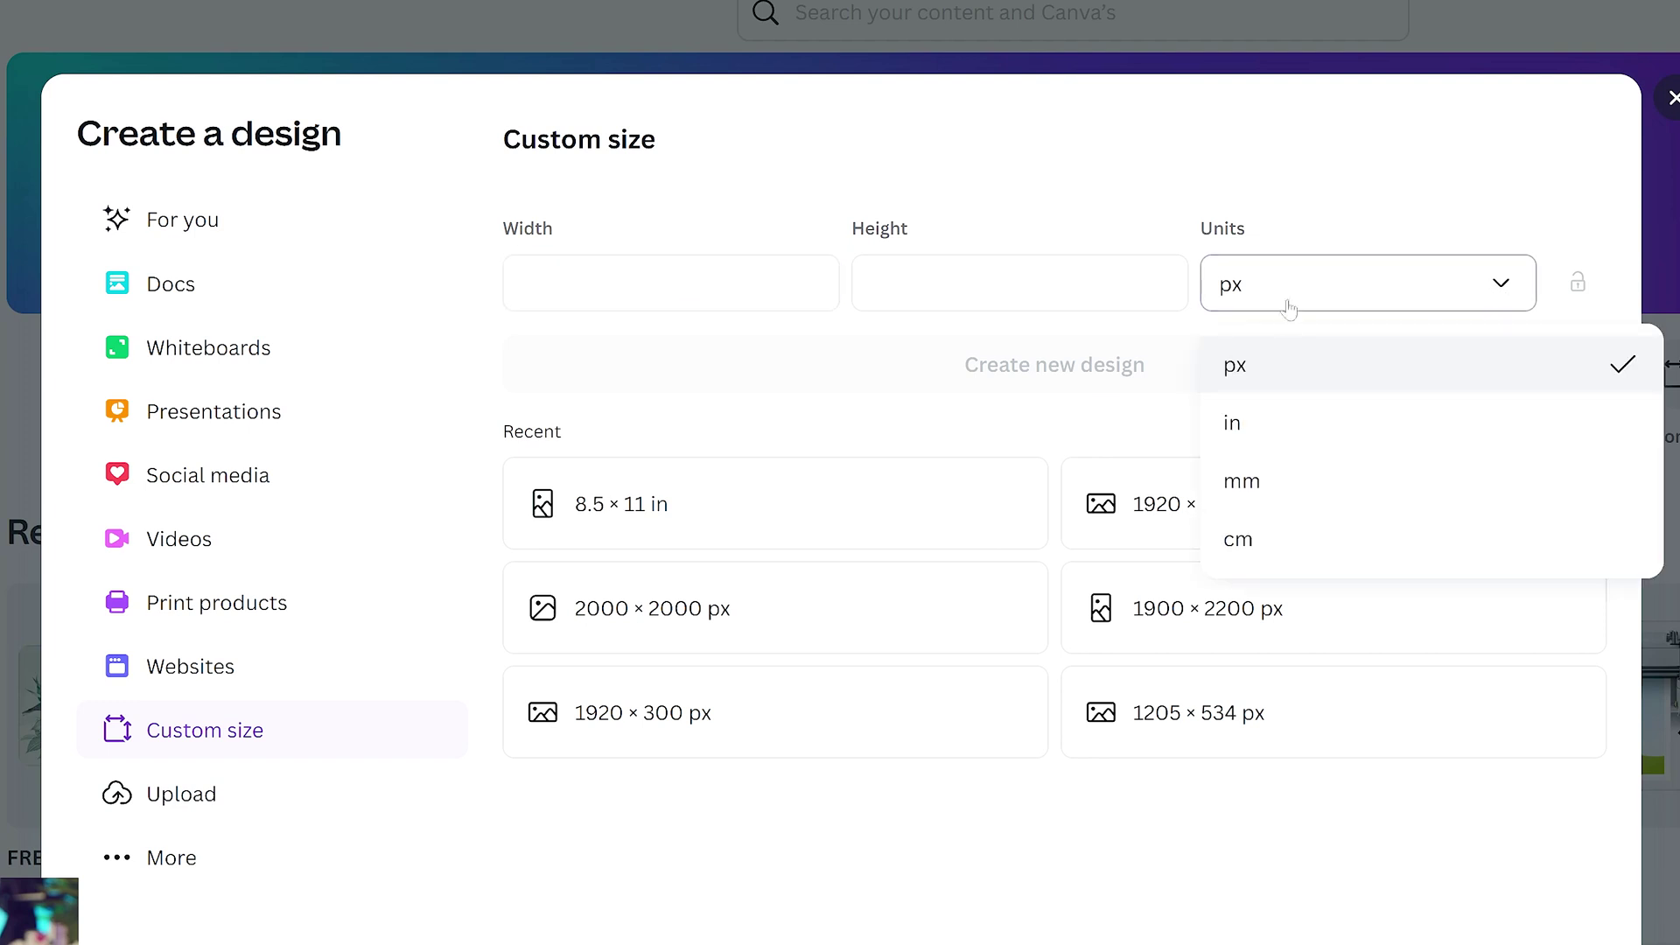
pyautogui.click(577, 287)
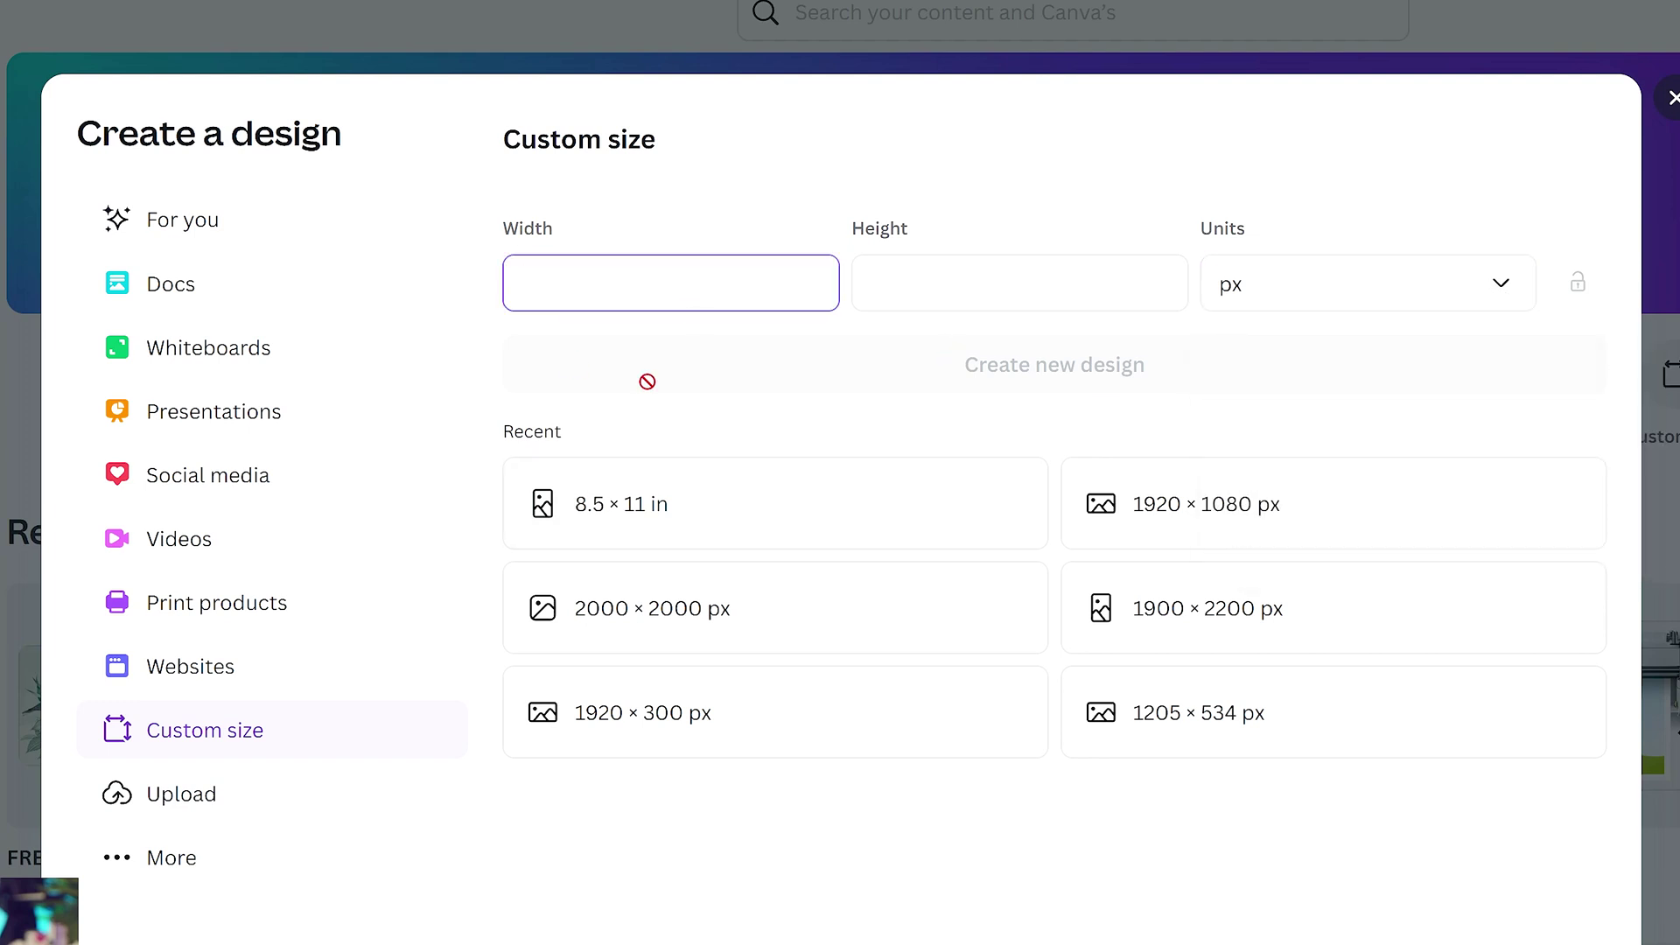
pyautogui.write('1080')
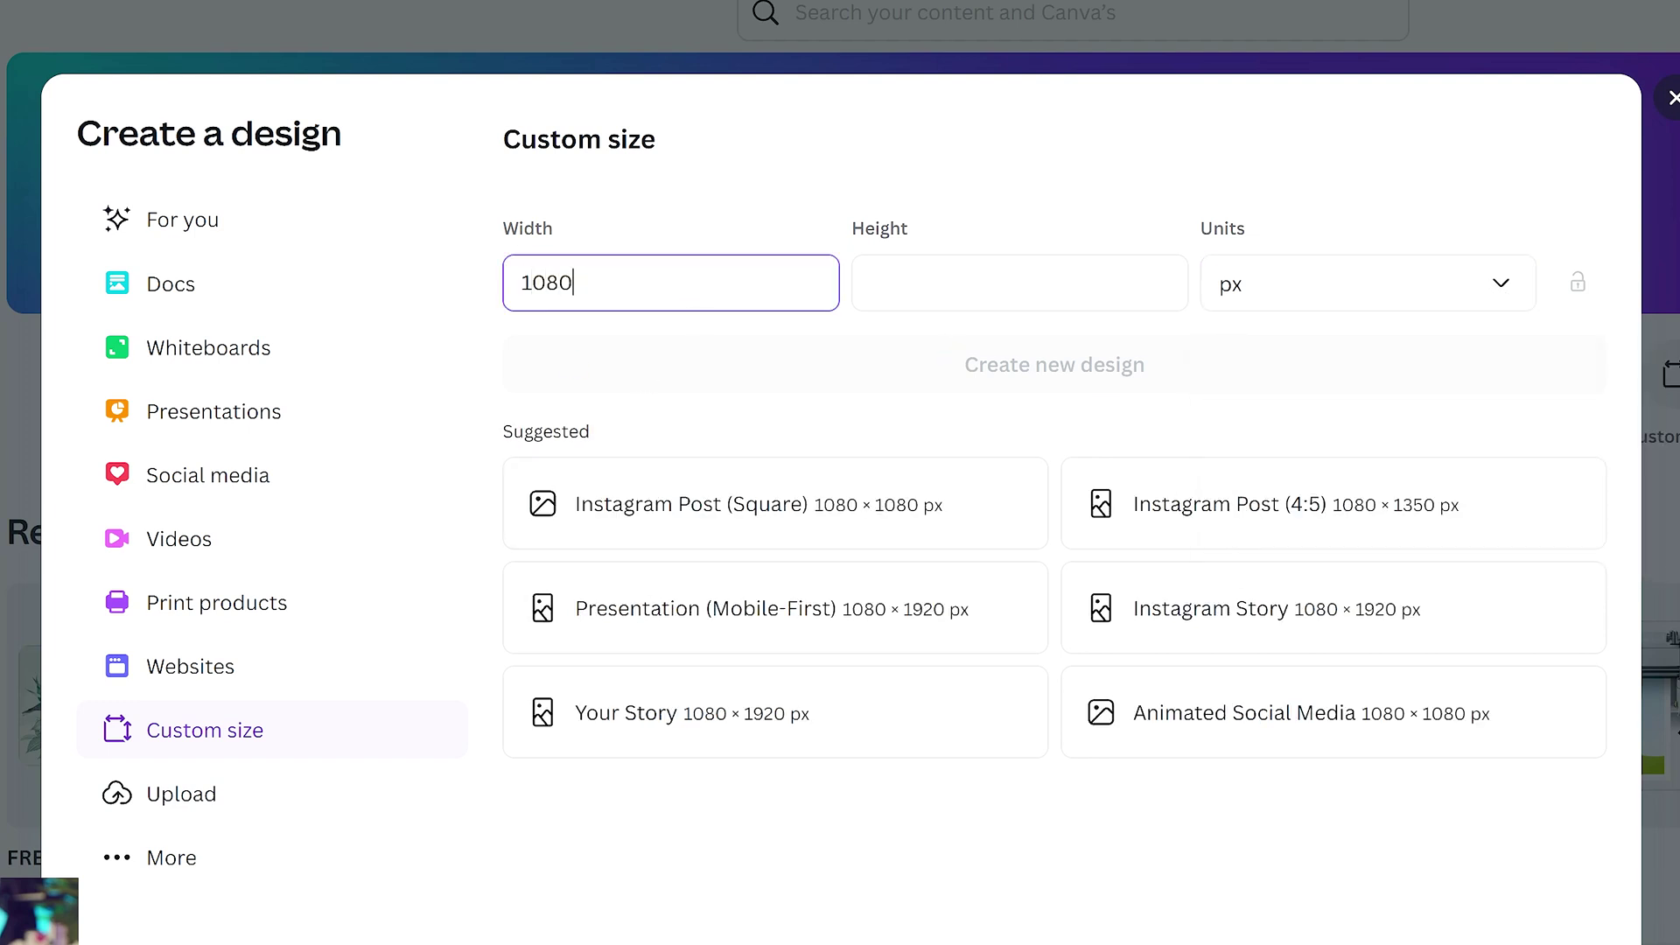
pyautogui.press('Tab')
pyautogui.write('1920')
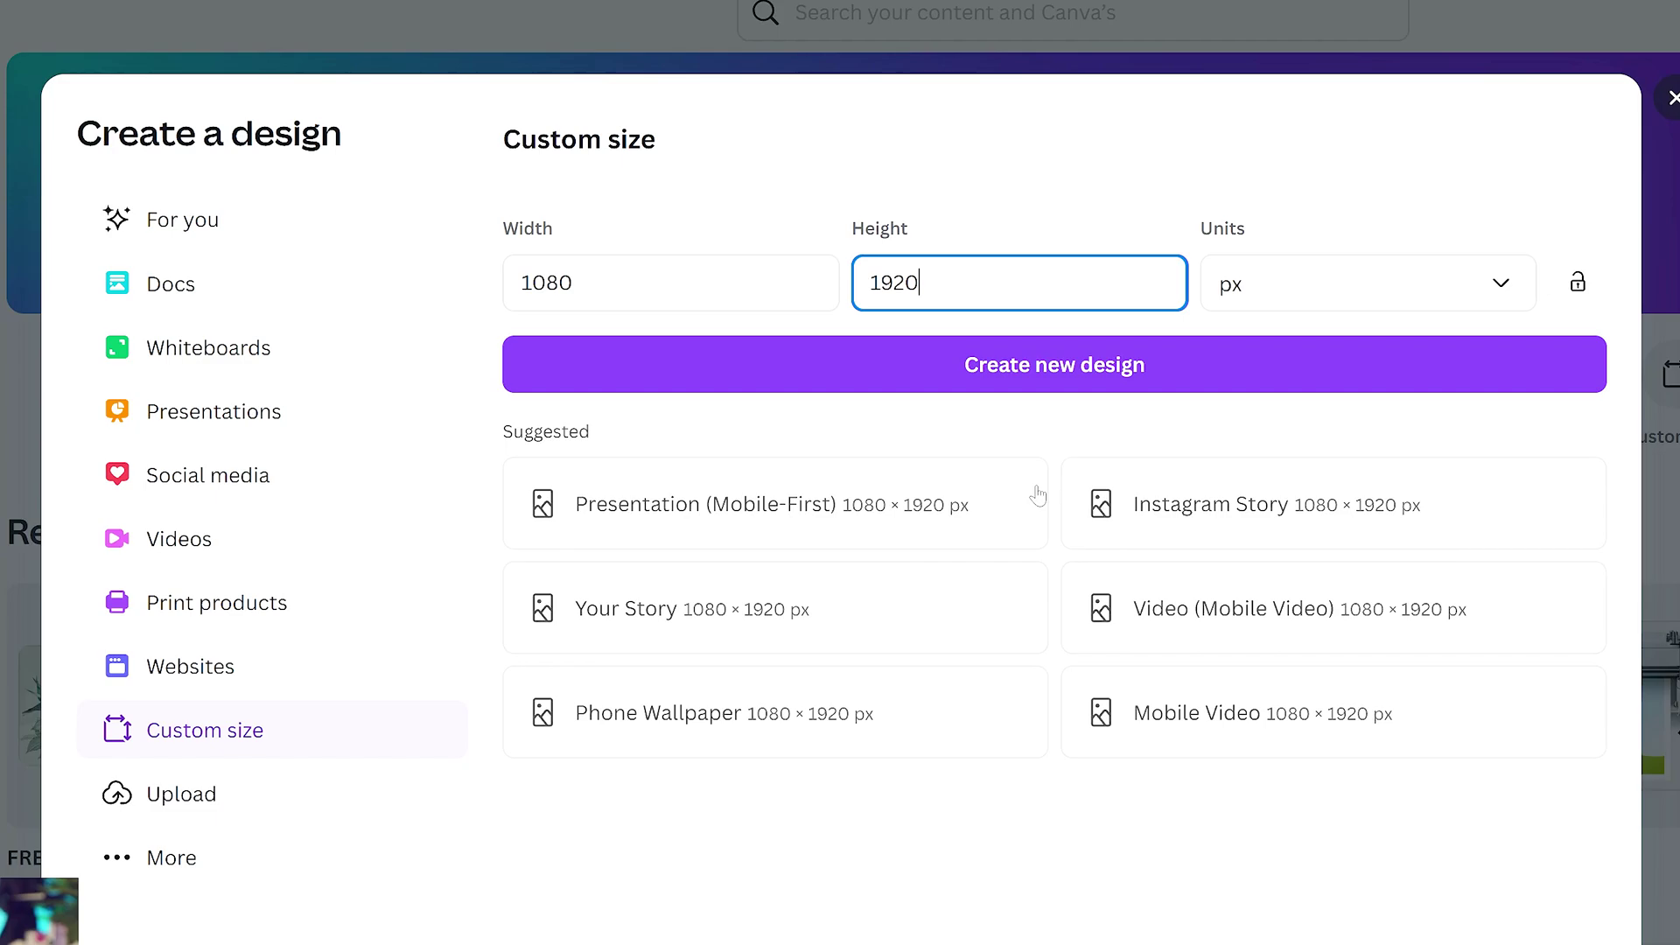
pyautogui.click(1013, 386)
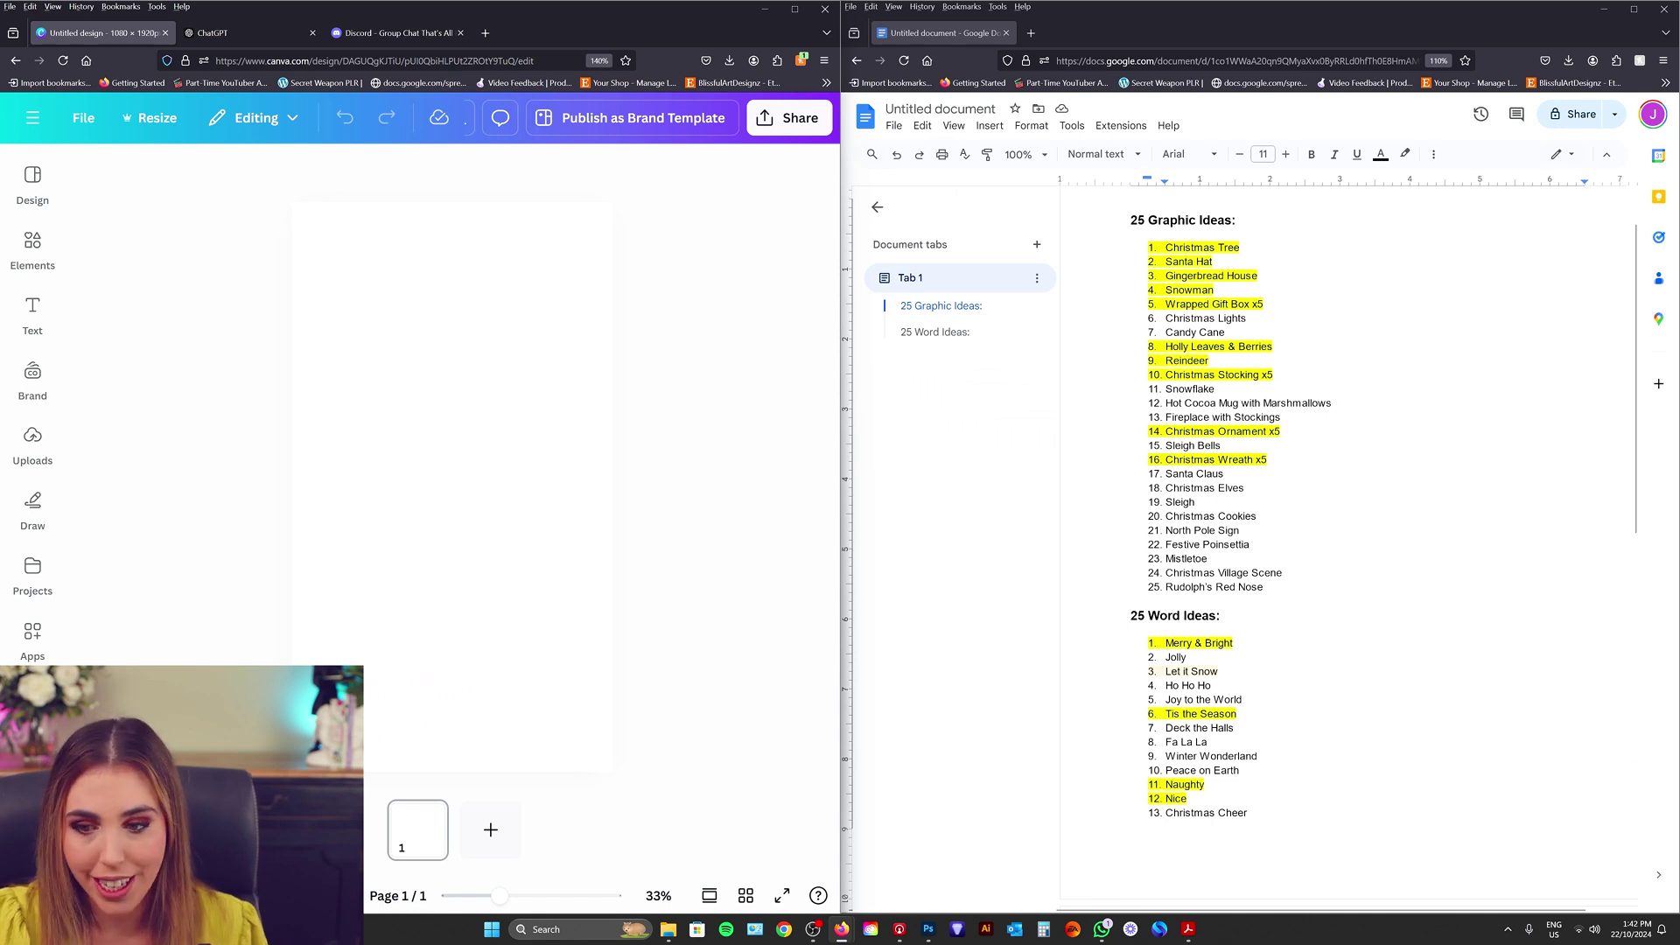
# - Paste ideas such as Christmas Tree and Wrapped Gift Box x5 onto successive new Canva pages
pyautogui.click(1242, 246)
pyautogui.click(564, 408)
pyautogui.write('Christmas Tree')
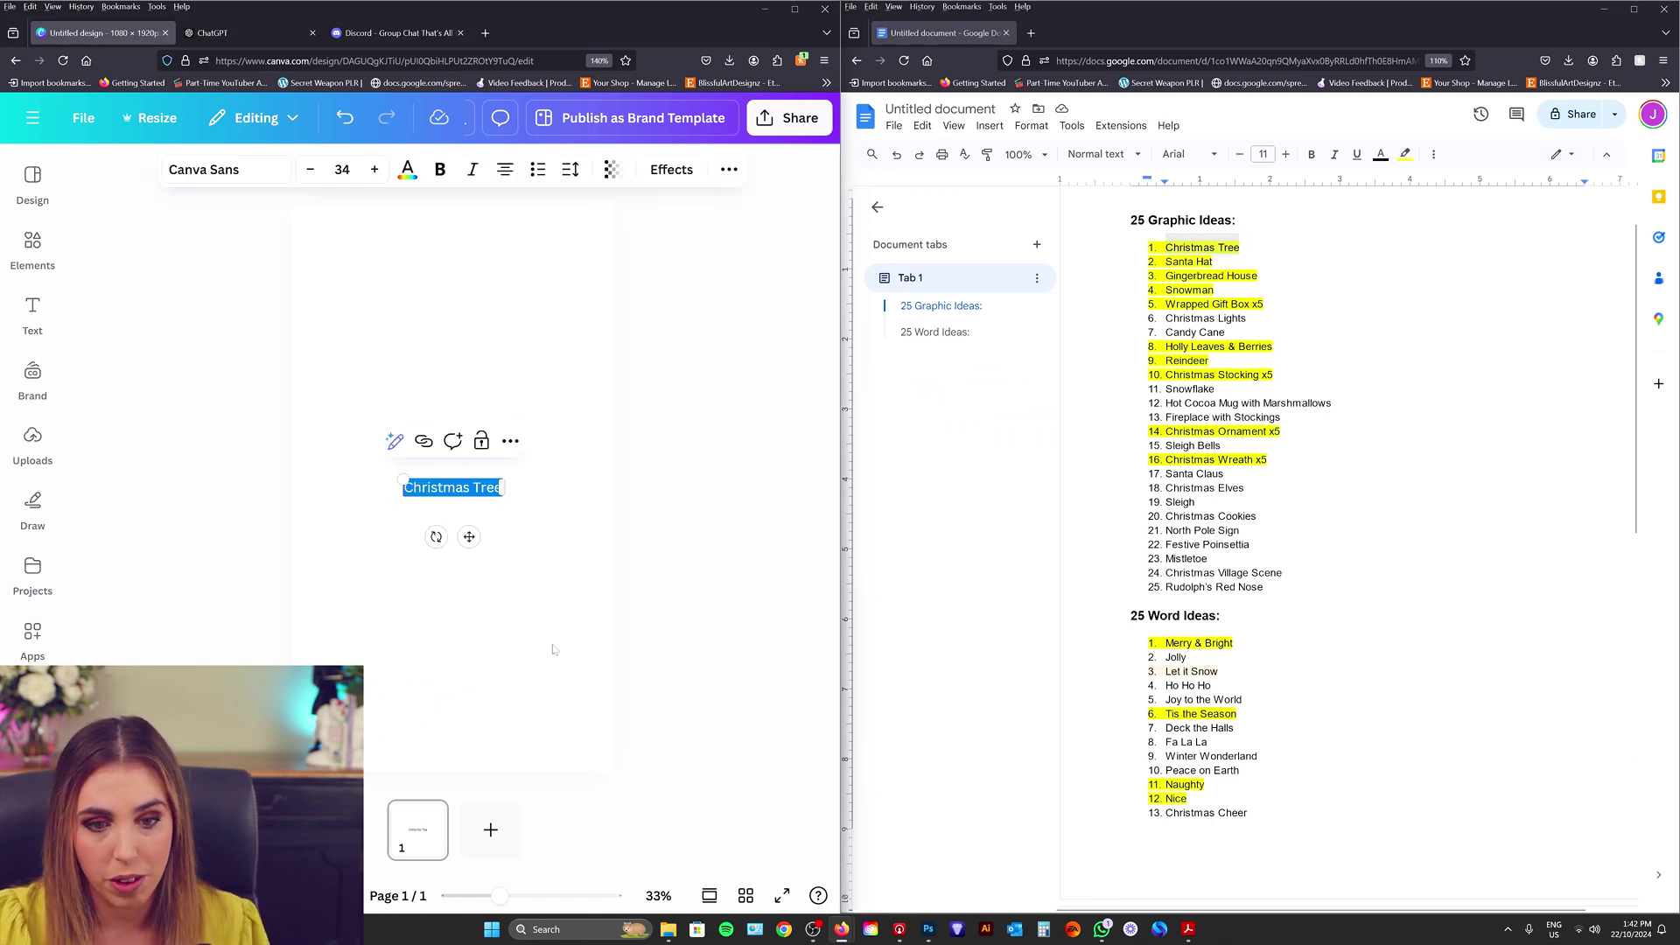
pyautogui.hotkey('ctrl', 'Return')
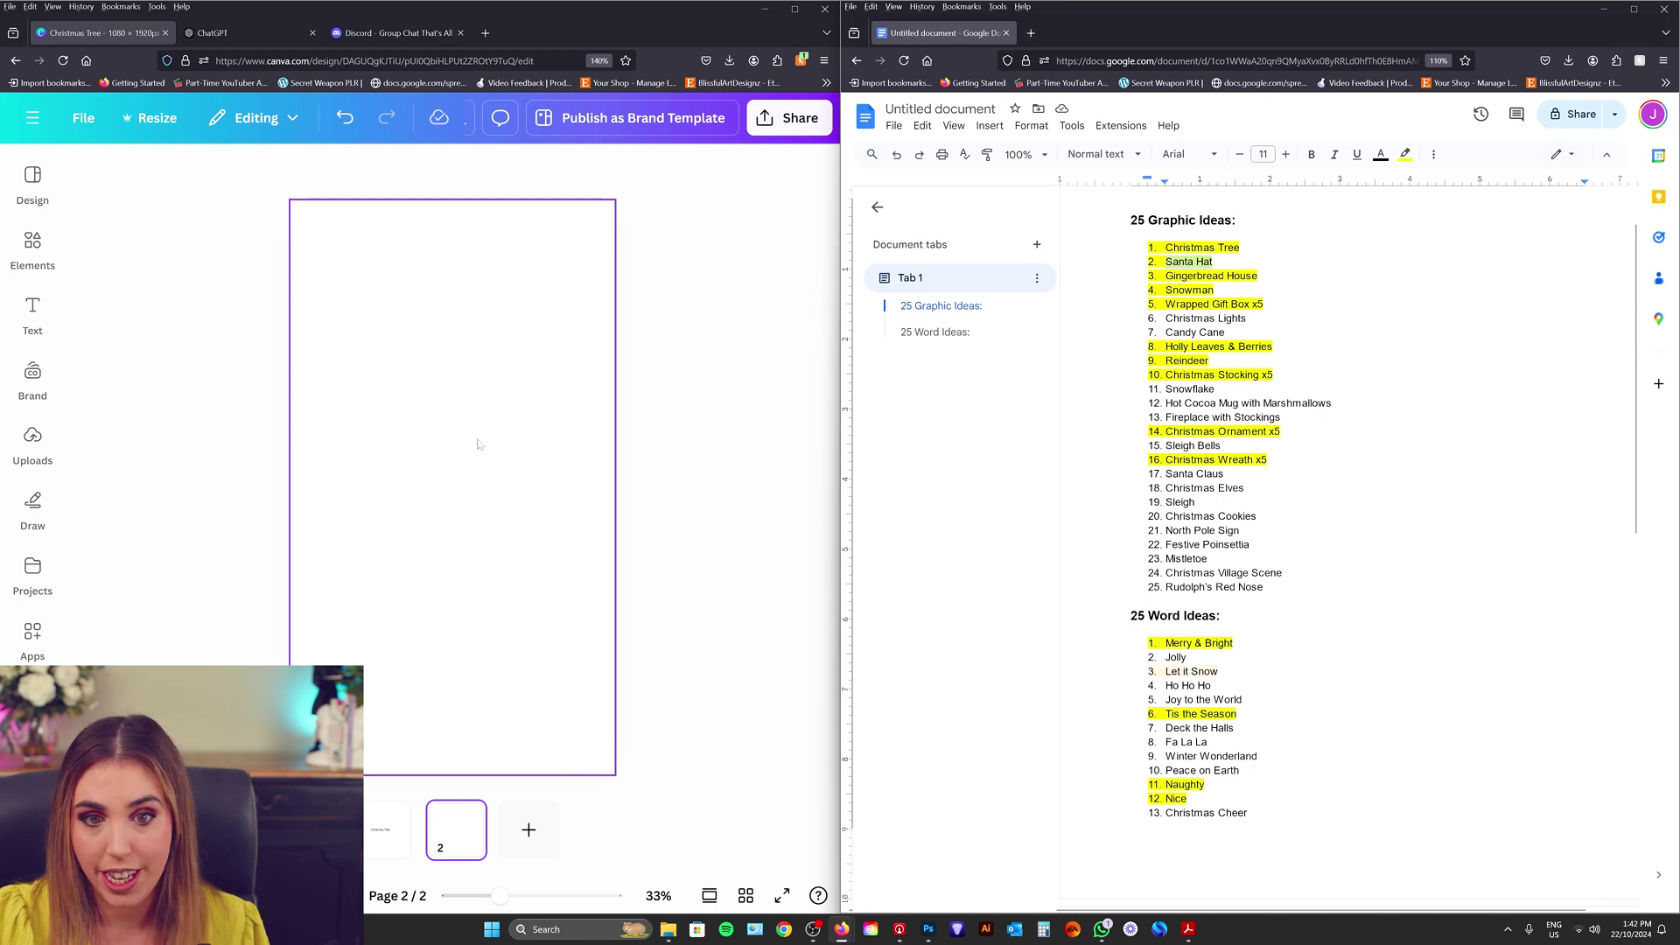
pyautogui.write('Wrapped Gift Box x5')
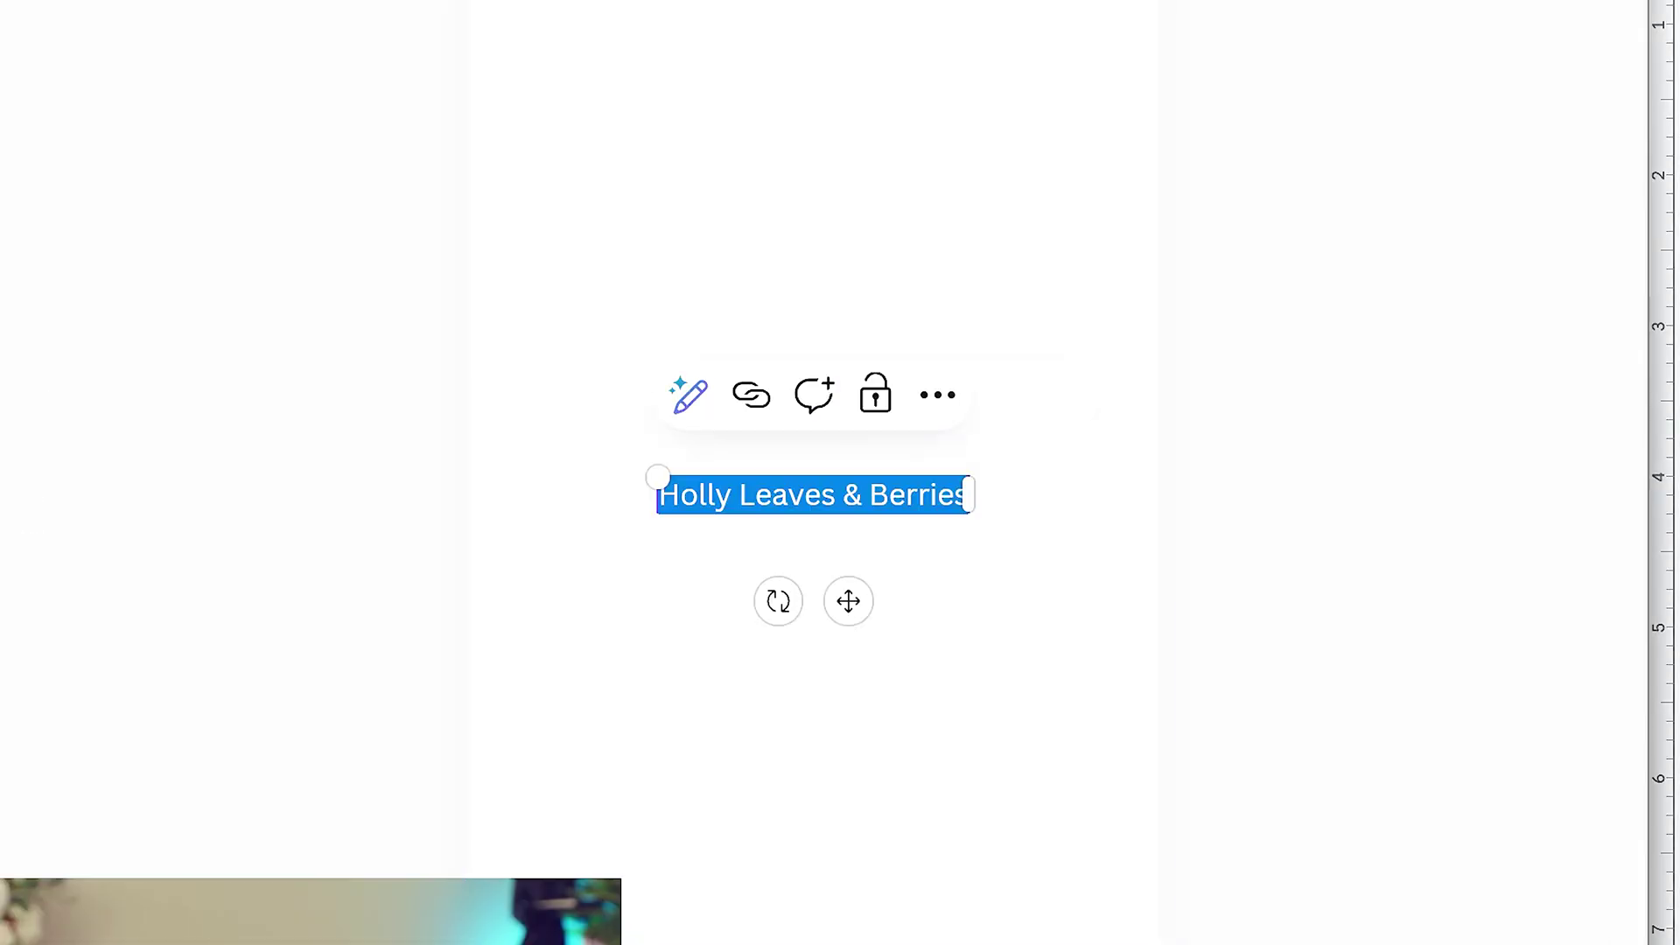
pyautogui.hotkey('ctrl', 'Return')
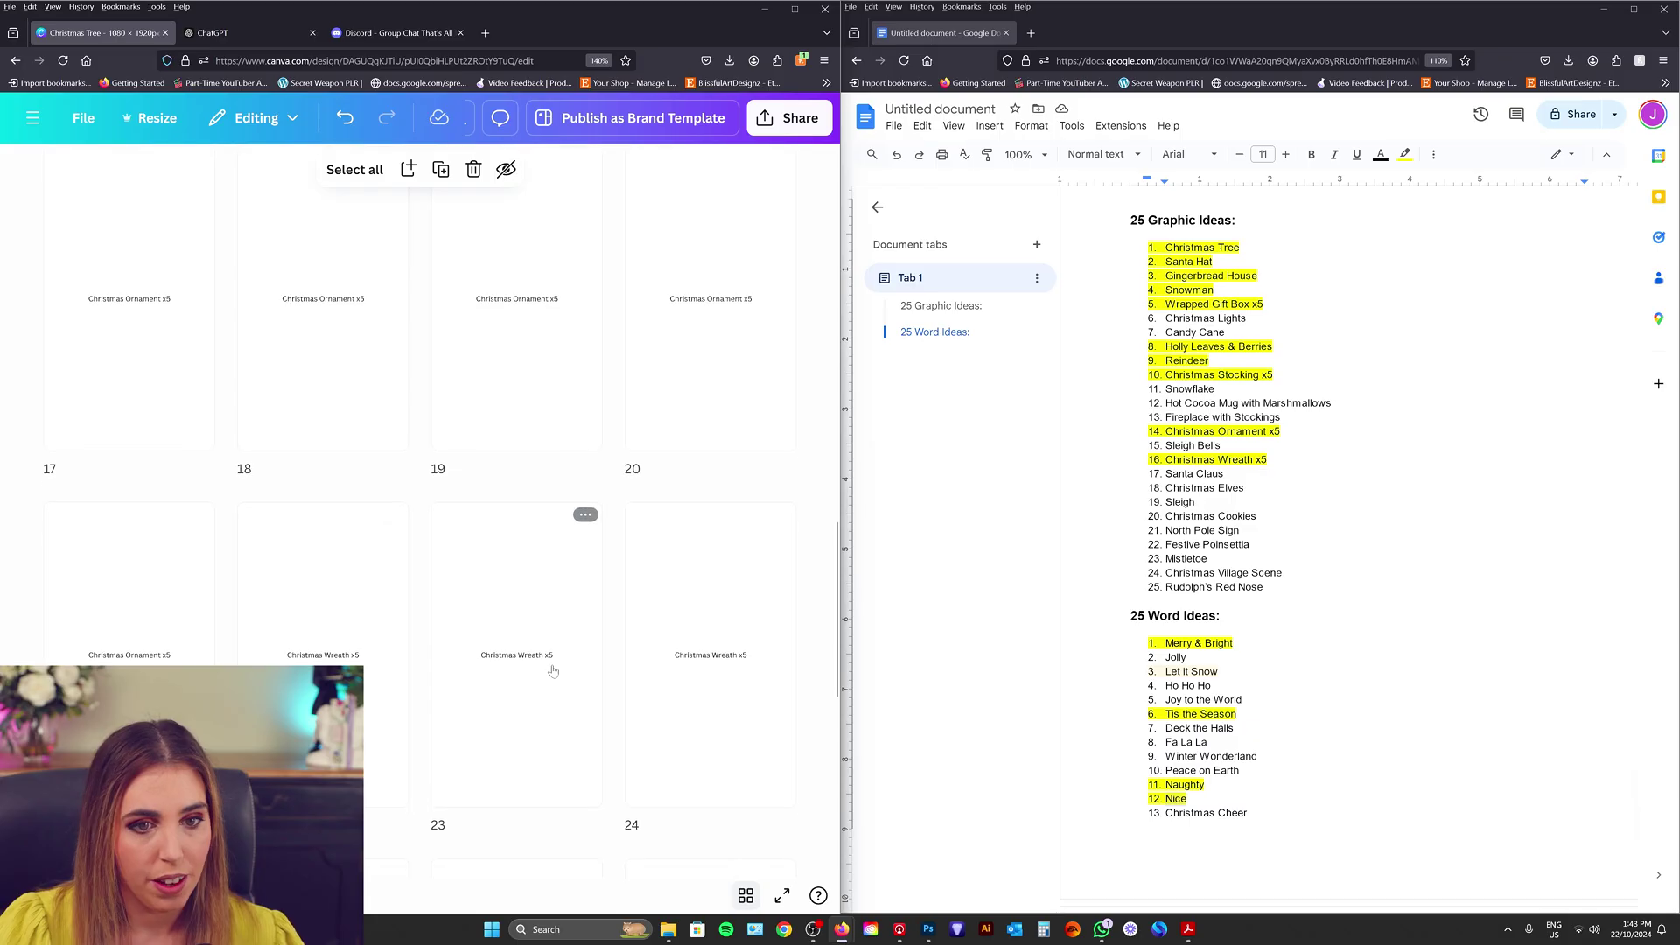
pyautogui.scroll(3, 671, 455)
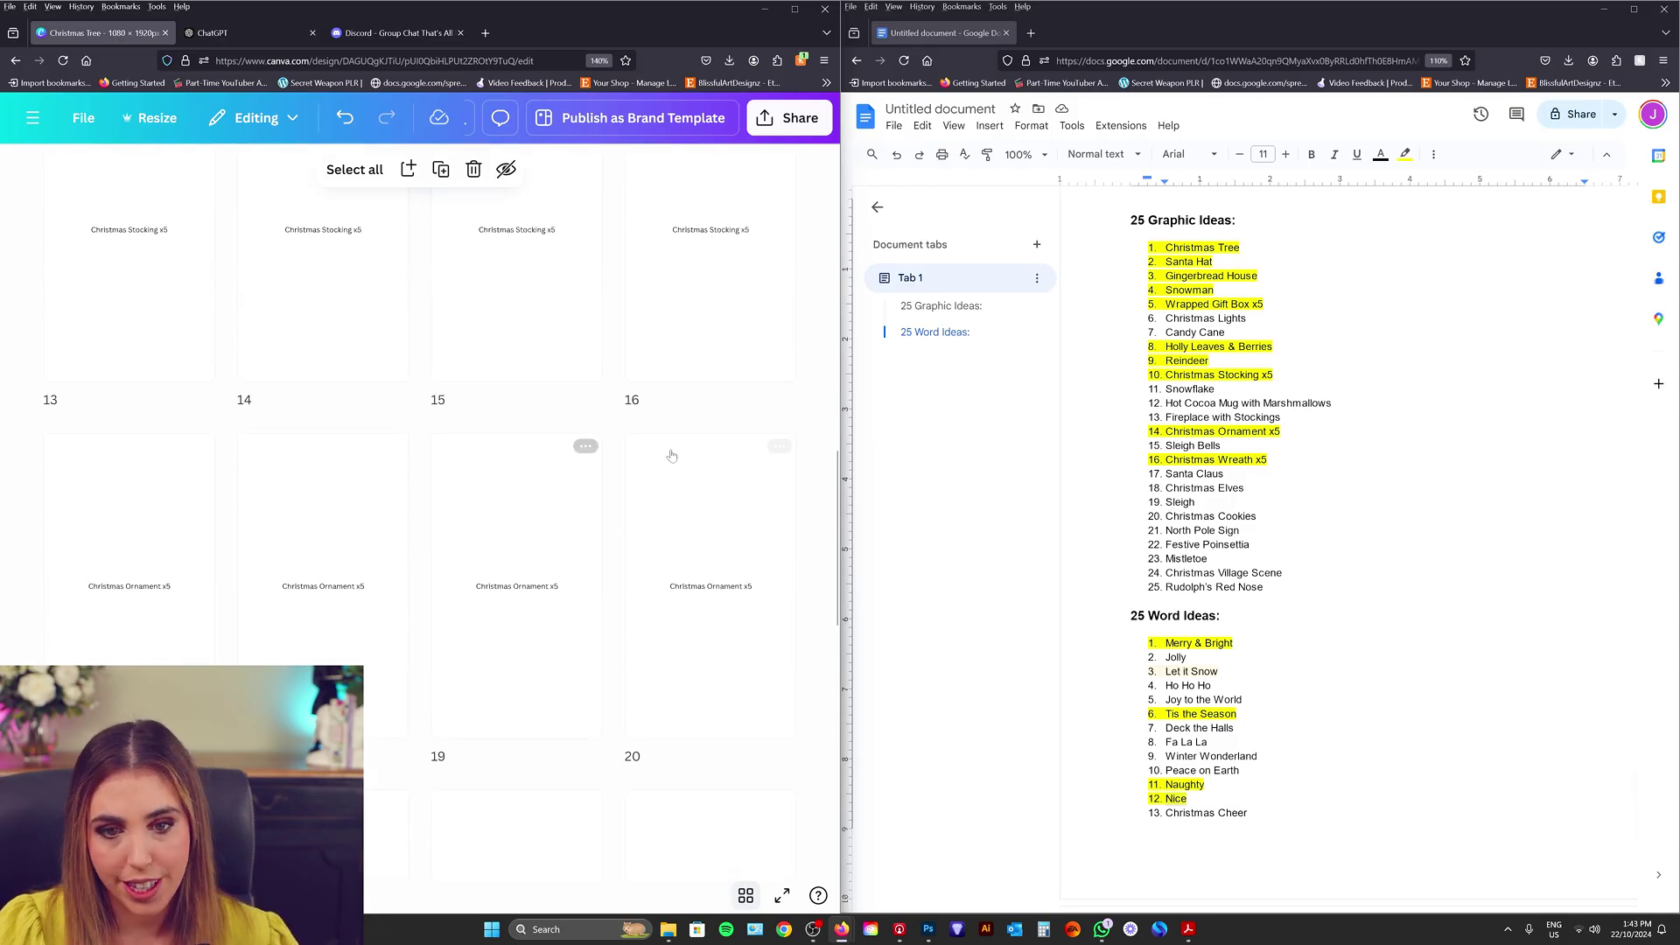
pyautogui.scroll(-5, 671, 525)
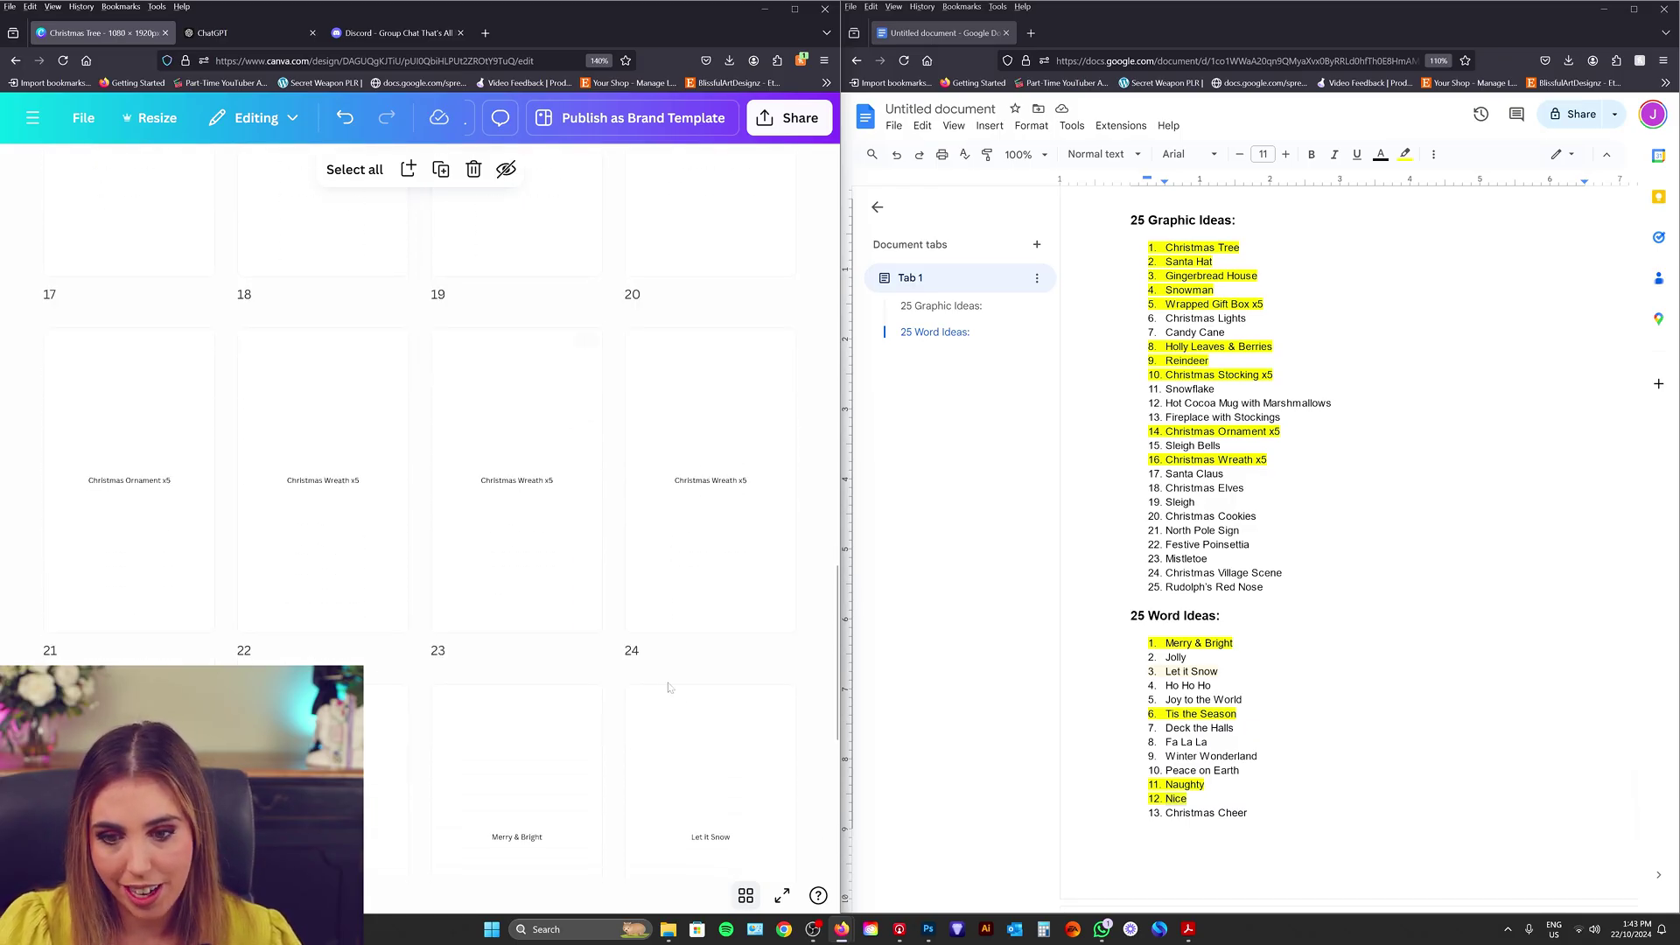
pyautogui.scroll(1, 806, 322)
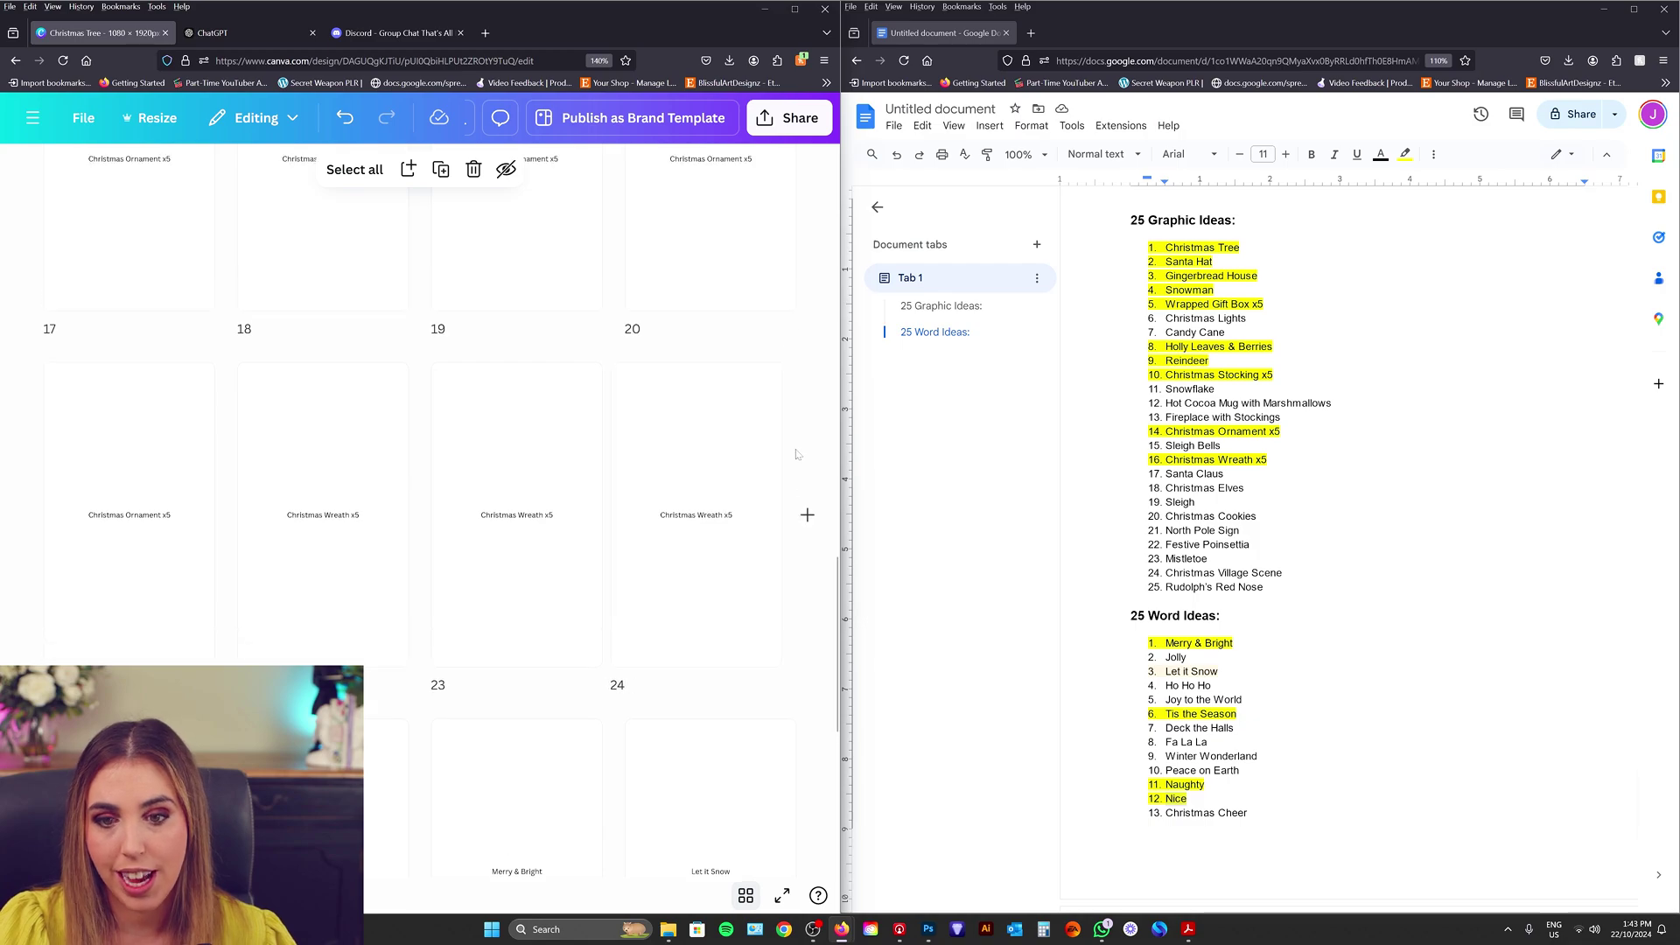
pyautogui.scroll(-4, 805, 322)
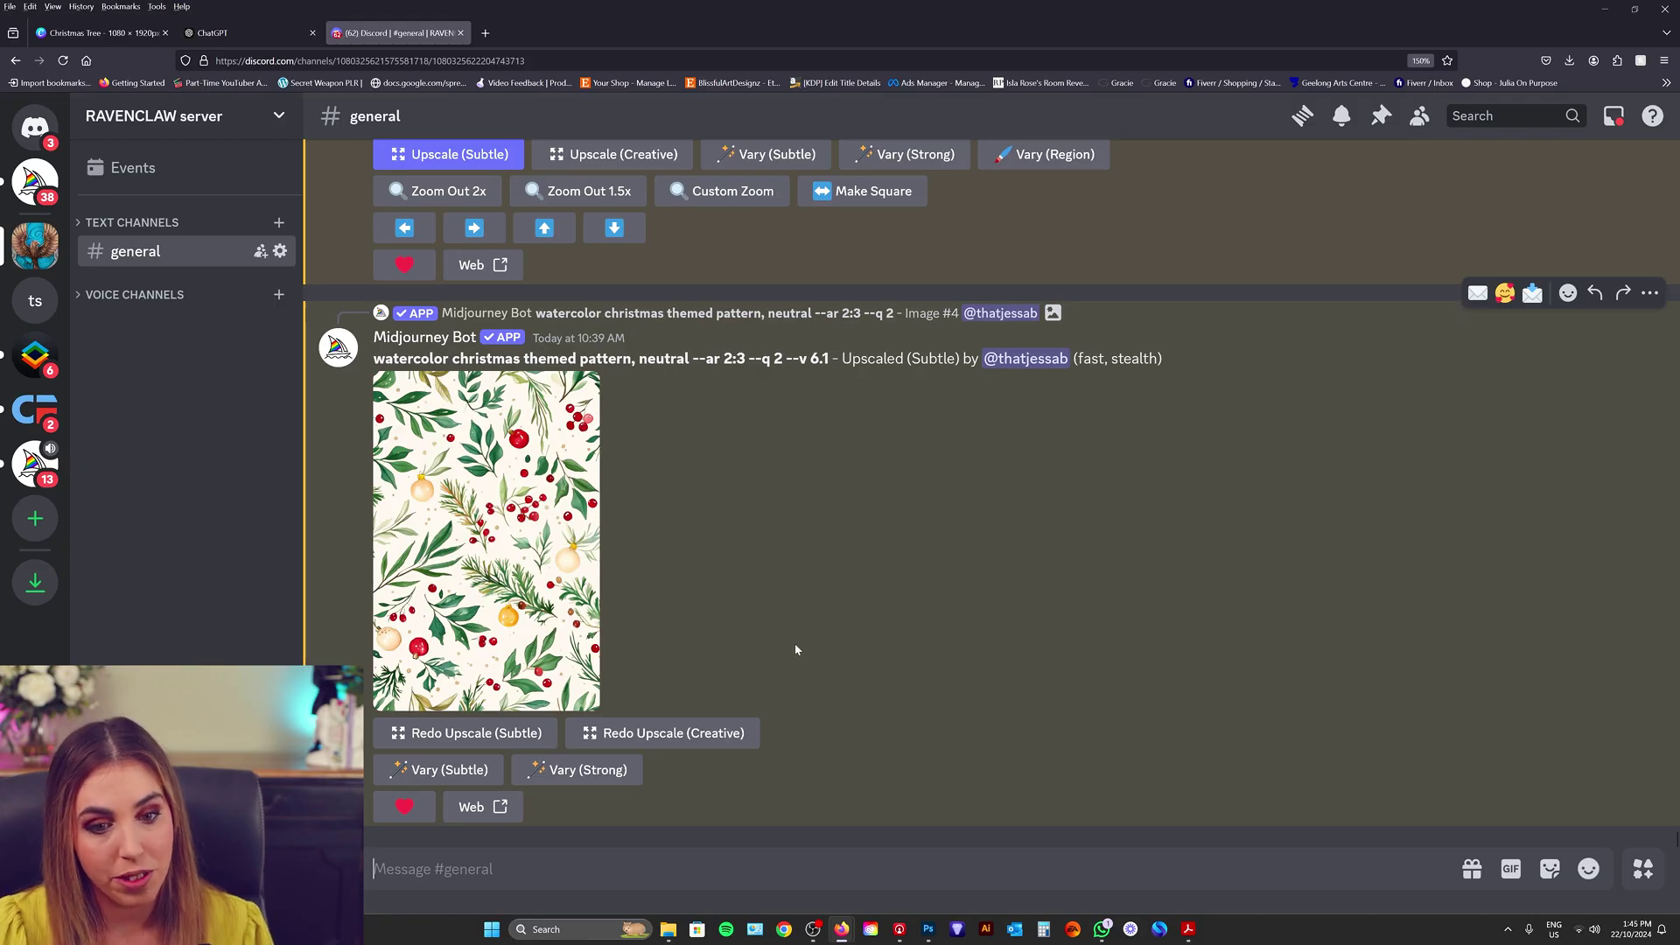
# - Send the watercolor Christmas tree prompt in Midjourney and upscale the fourth result
pyautogui.click(99, 35)
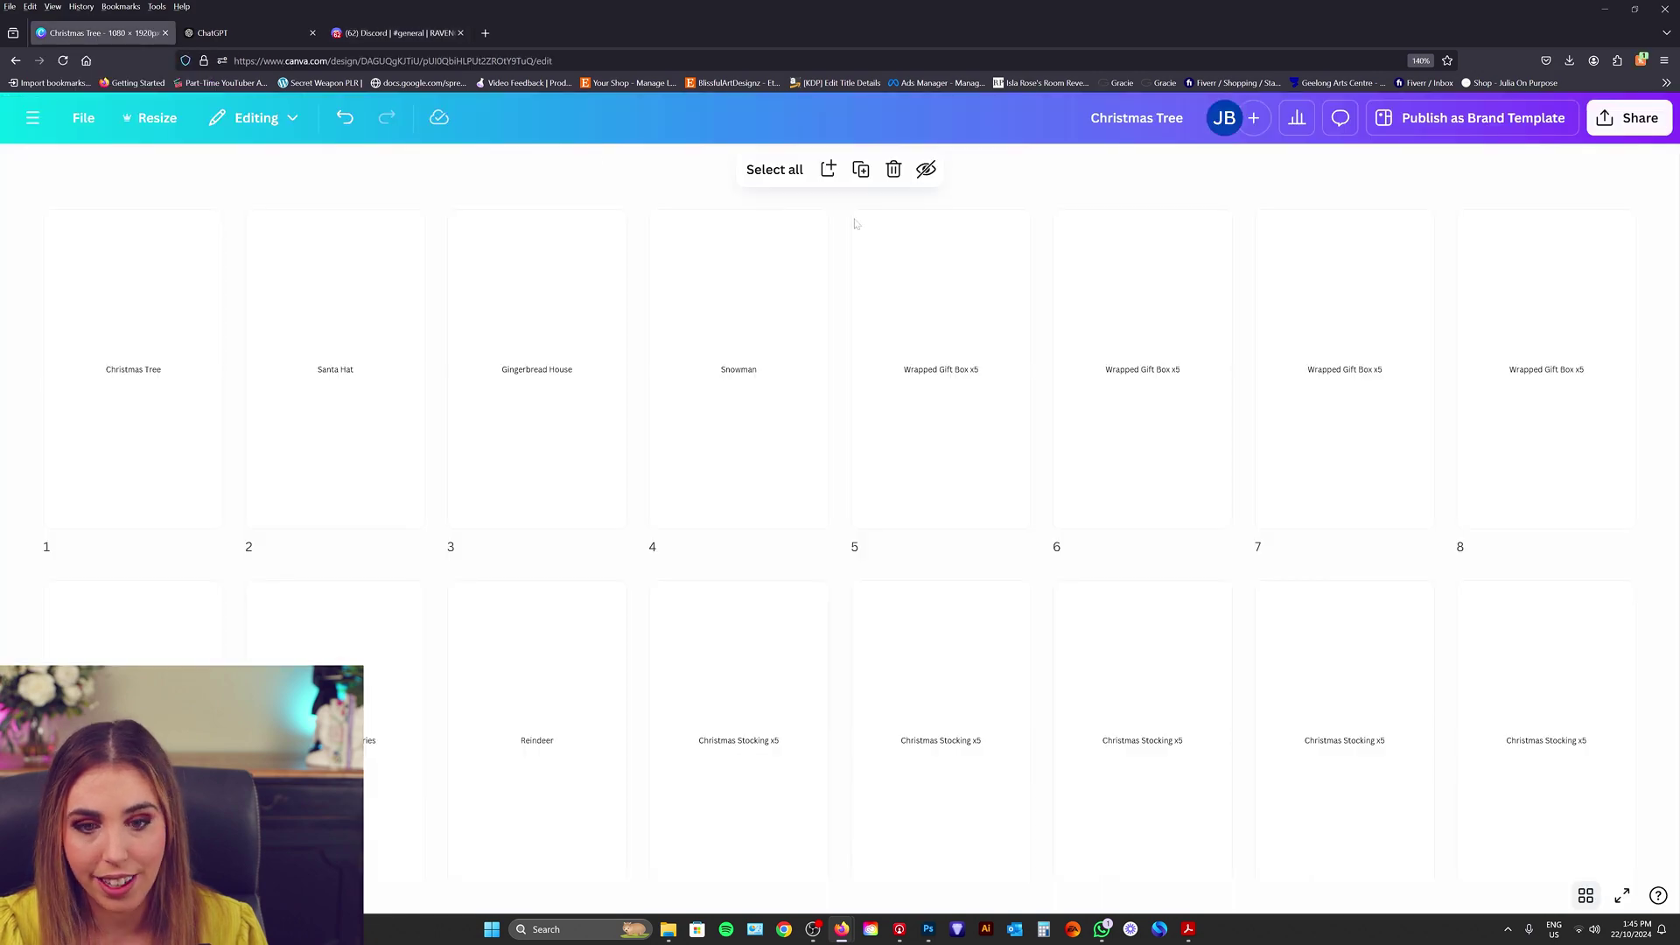
pyautogui.click(403, 35)
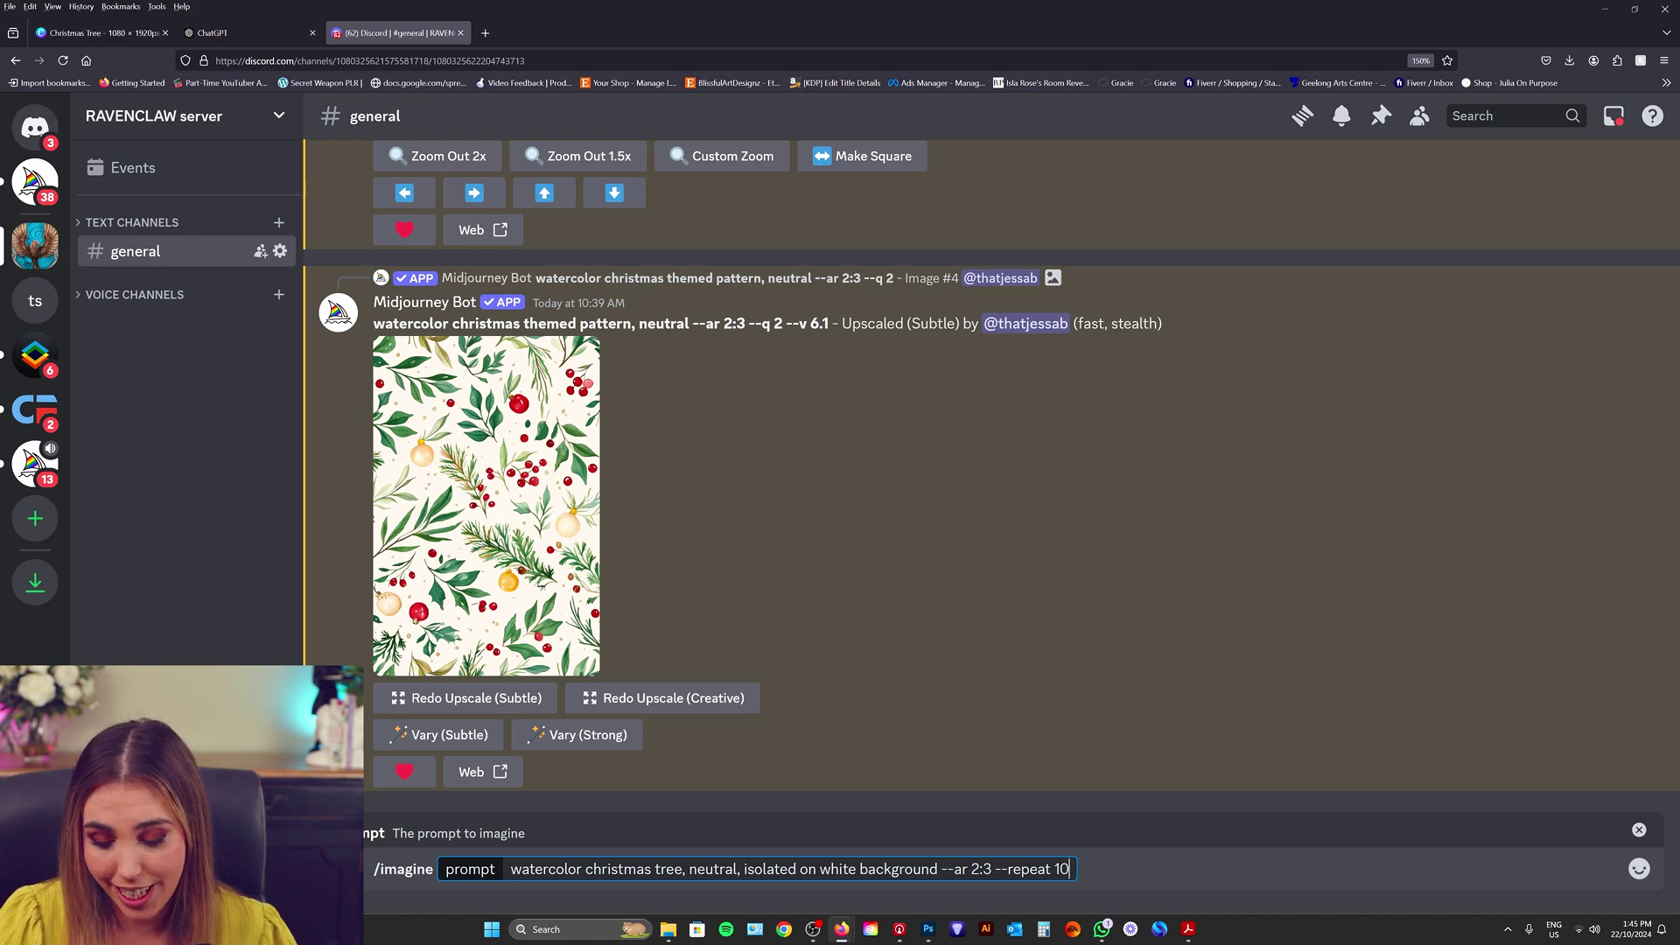
pyautogui.press('Return')
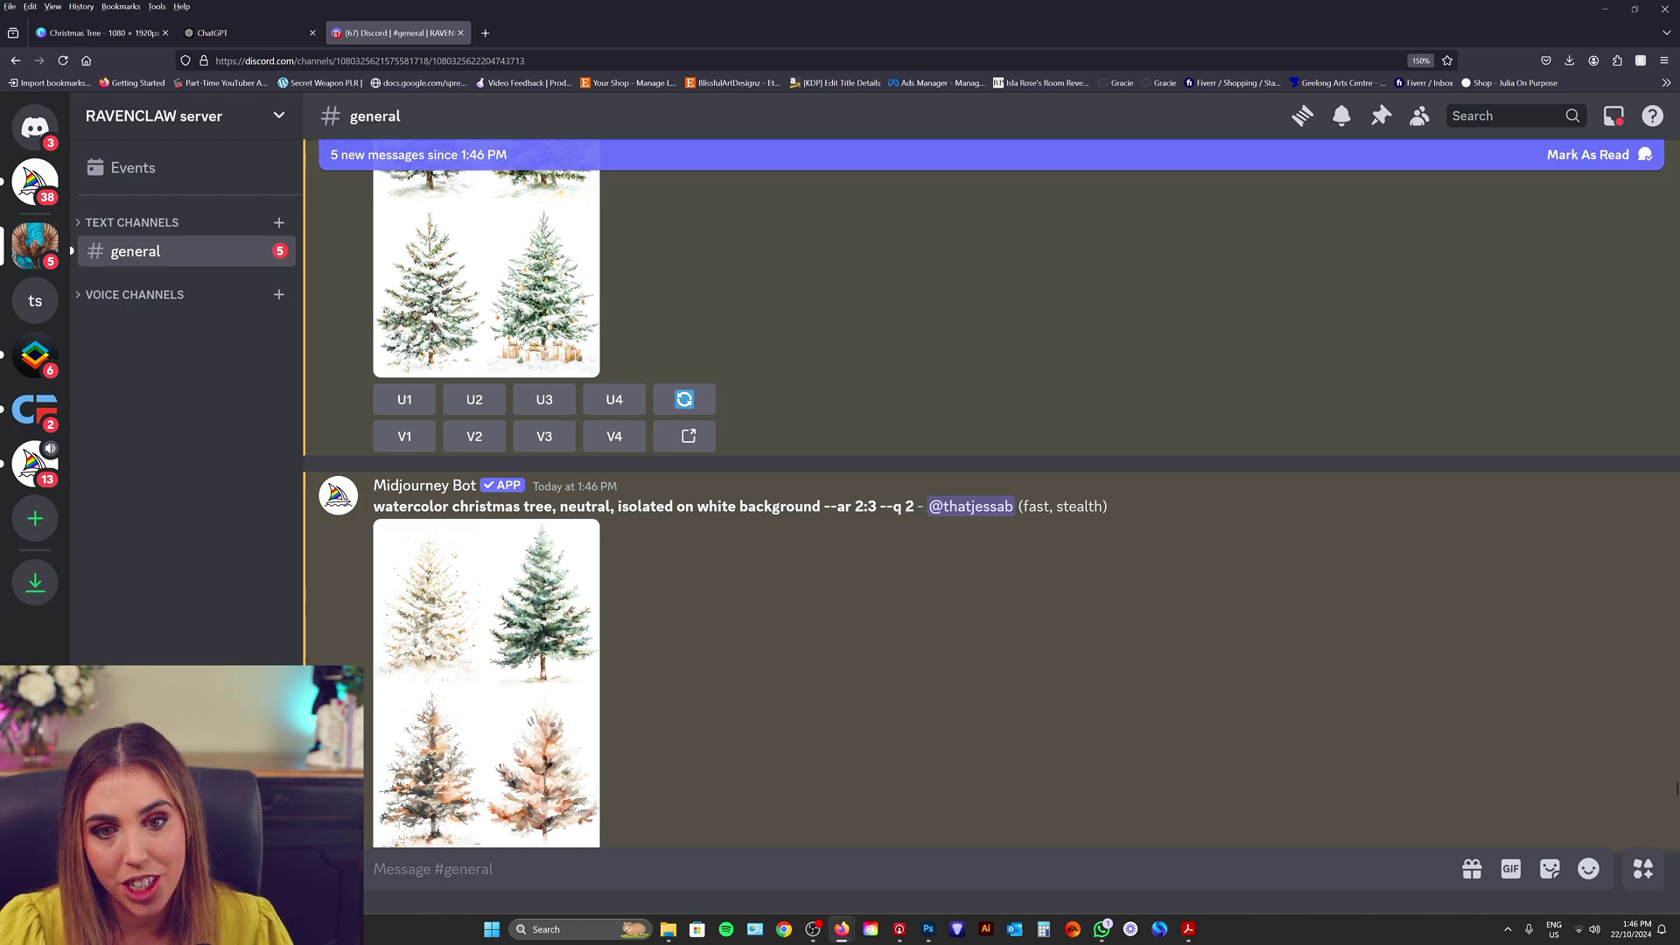
pyautogui.click(631, 401)
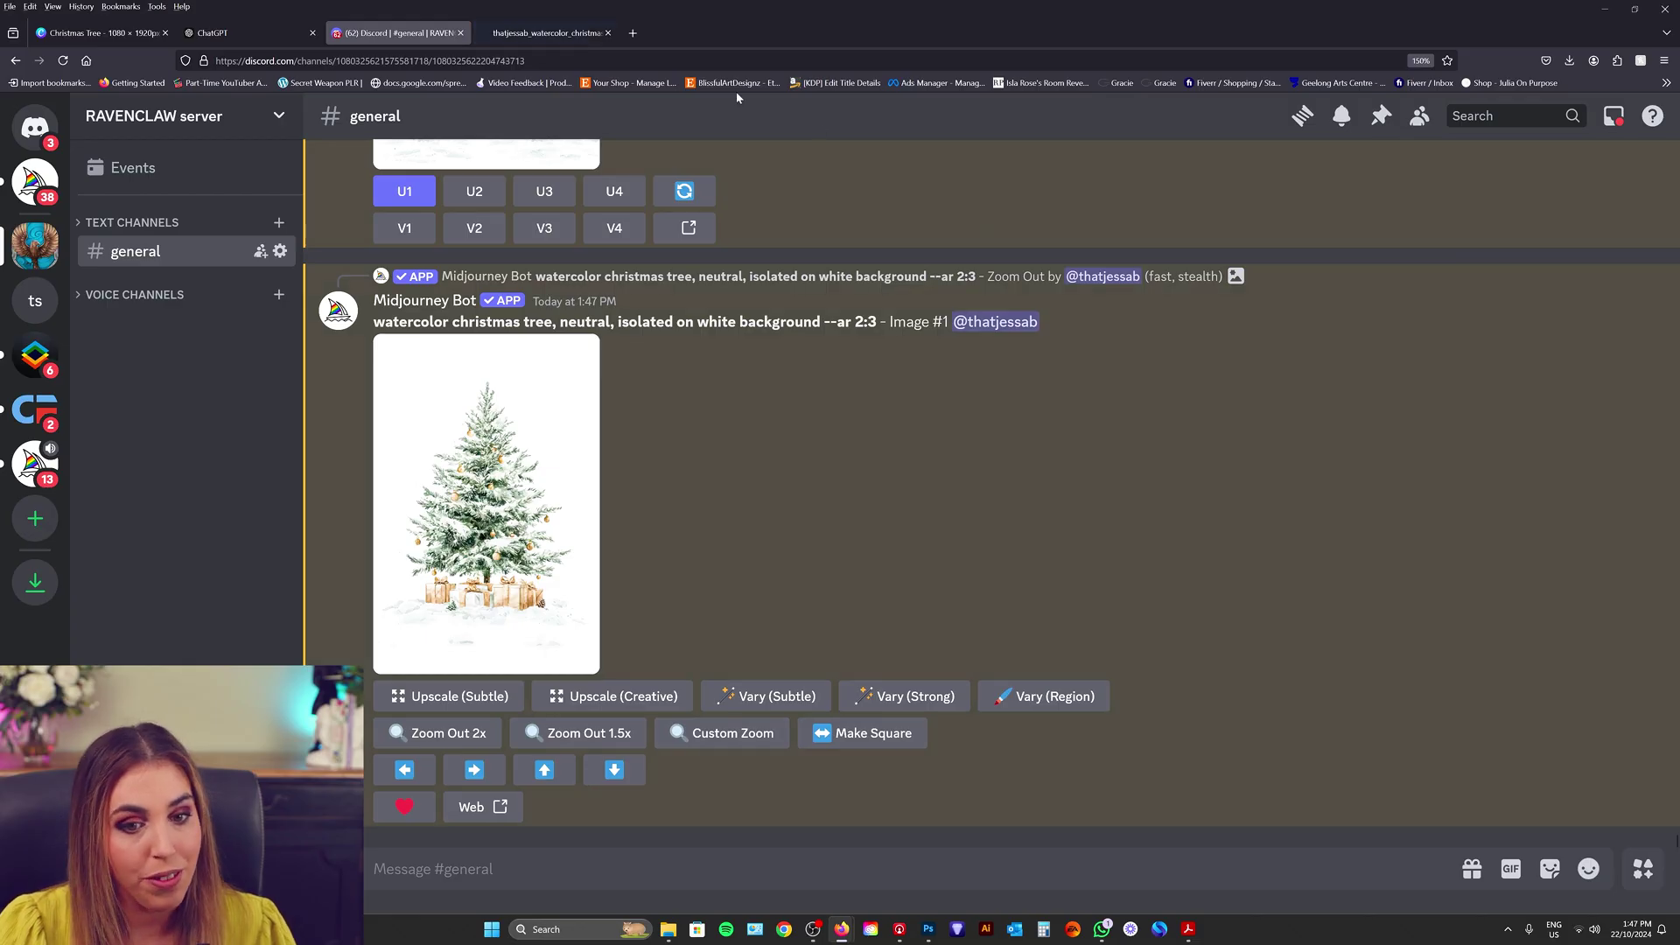
# - Copy the upscaled tree image and open Canva's Christmas Tree page 1 for editing
pyautogui.click(547, 33)
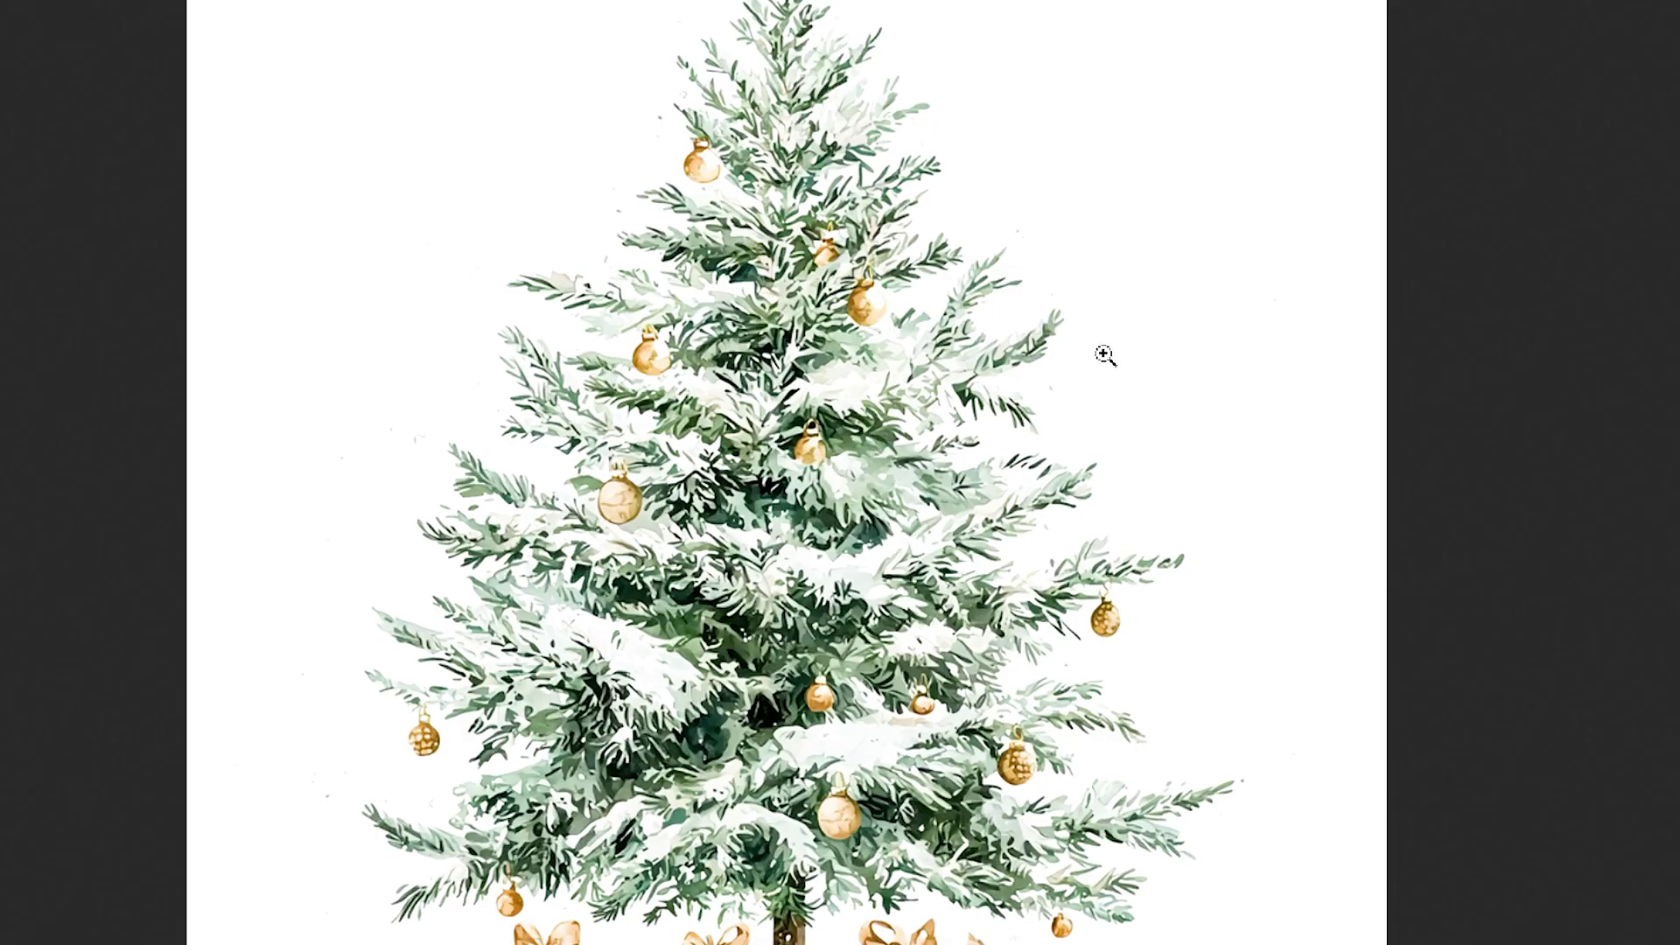
pyautogui.rightClick(889, 424)
pyautogui.click(1177, 391)
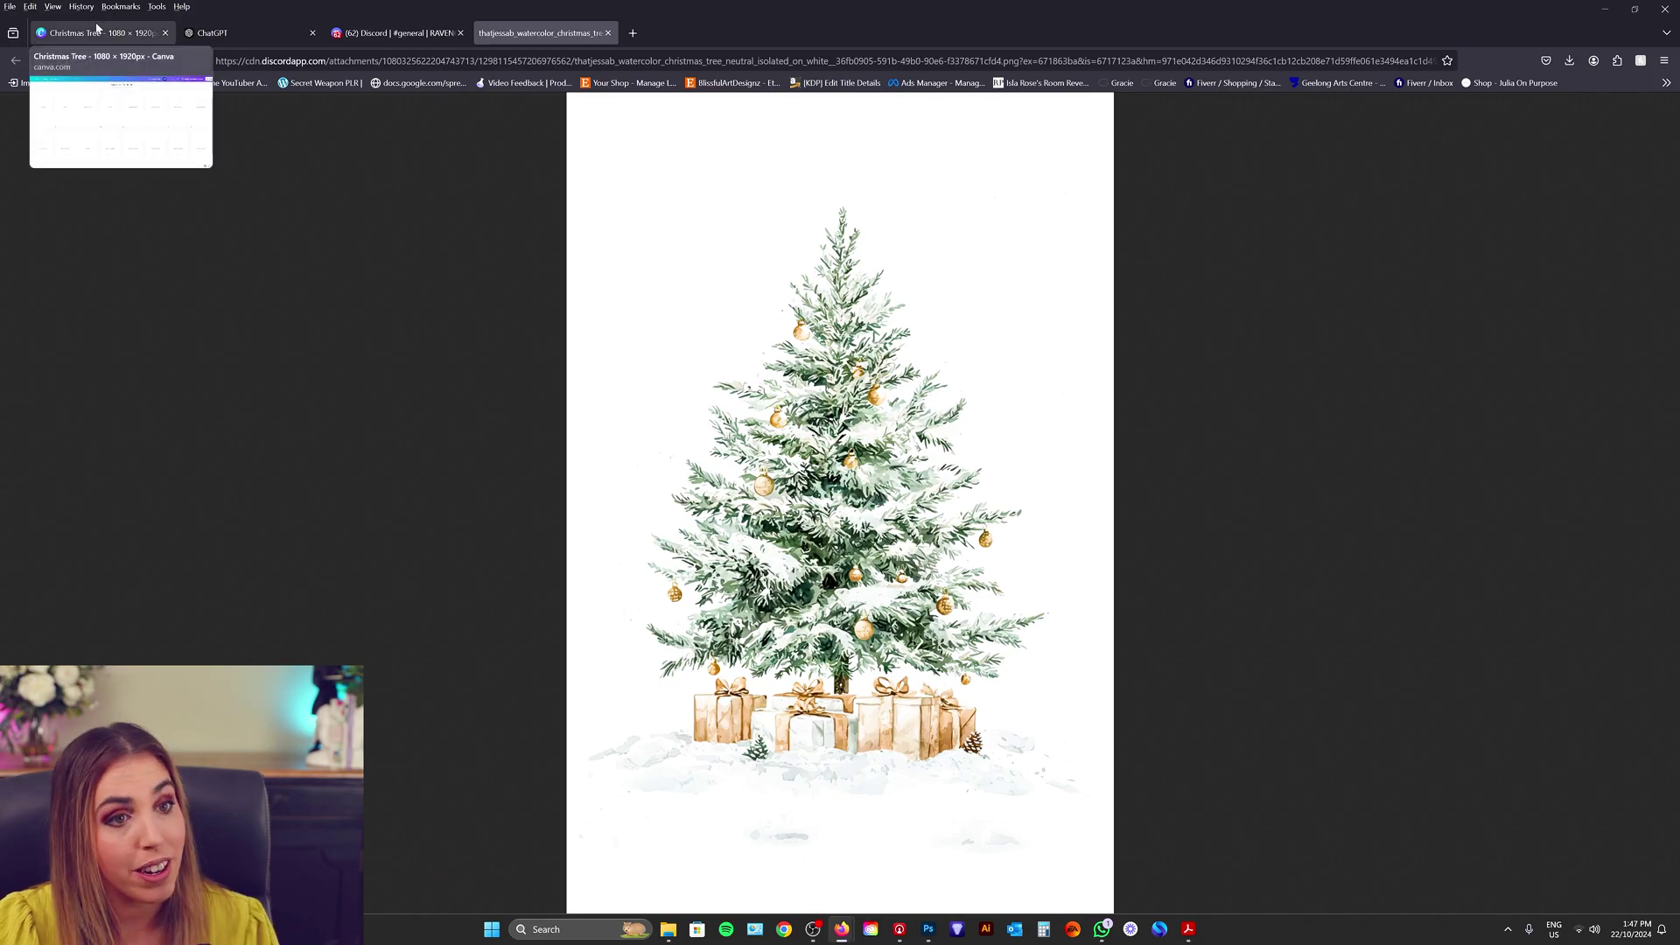
pyautogui.click(98, 32)
pyautogui.doubleClick(133, 446)
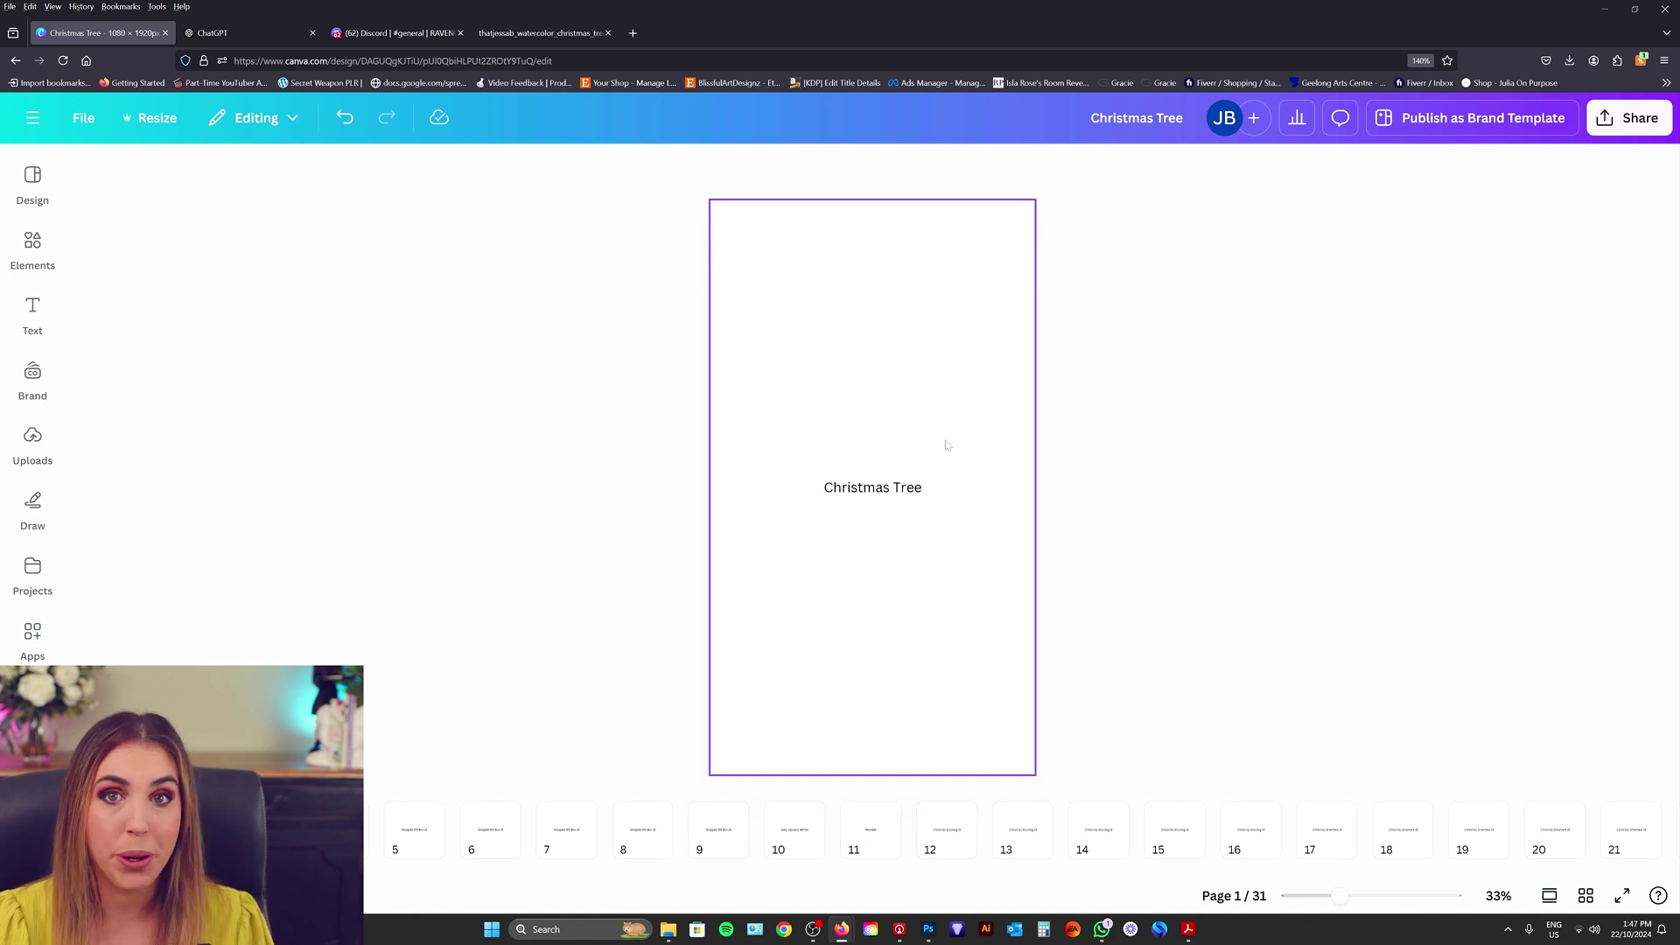
# - Paste the tree image onto page 1, remove its background, and shrink it slightly
pyautogui.hotkey('ctrl', 'v')
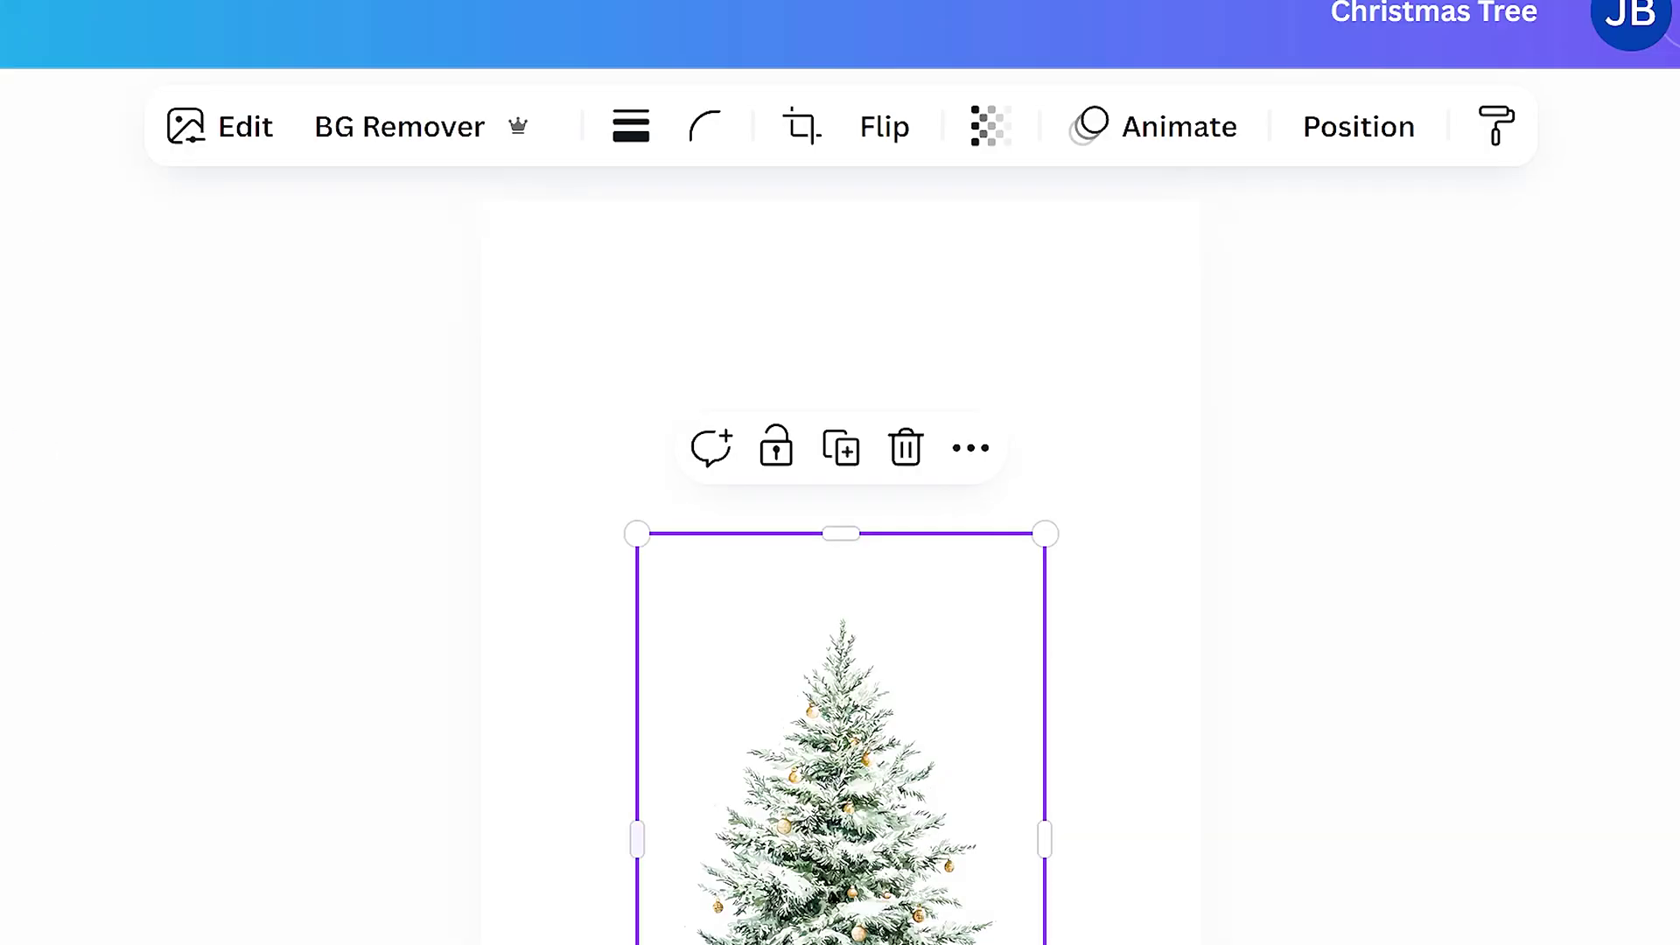
pyautogui.click(431, 131)
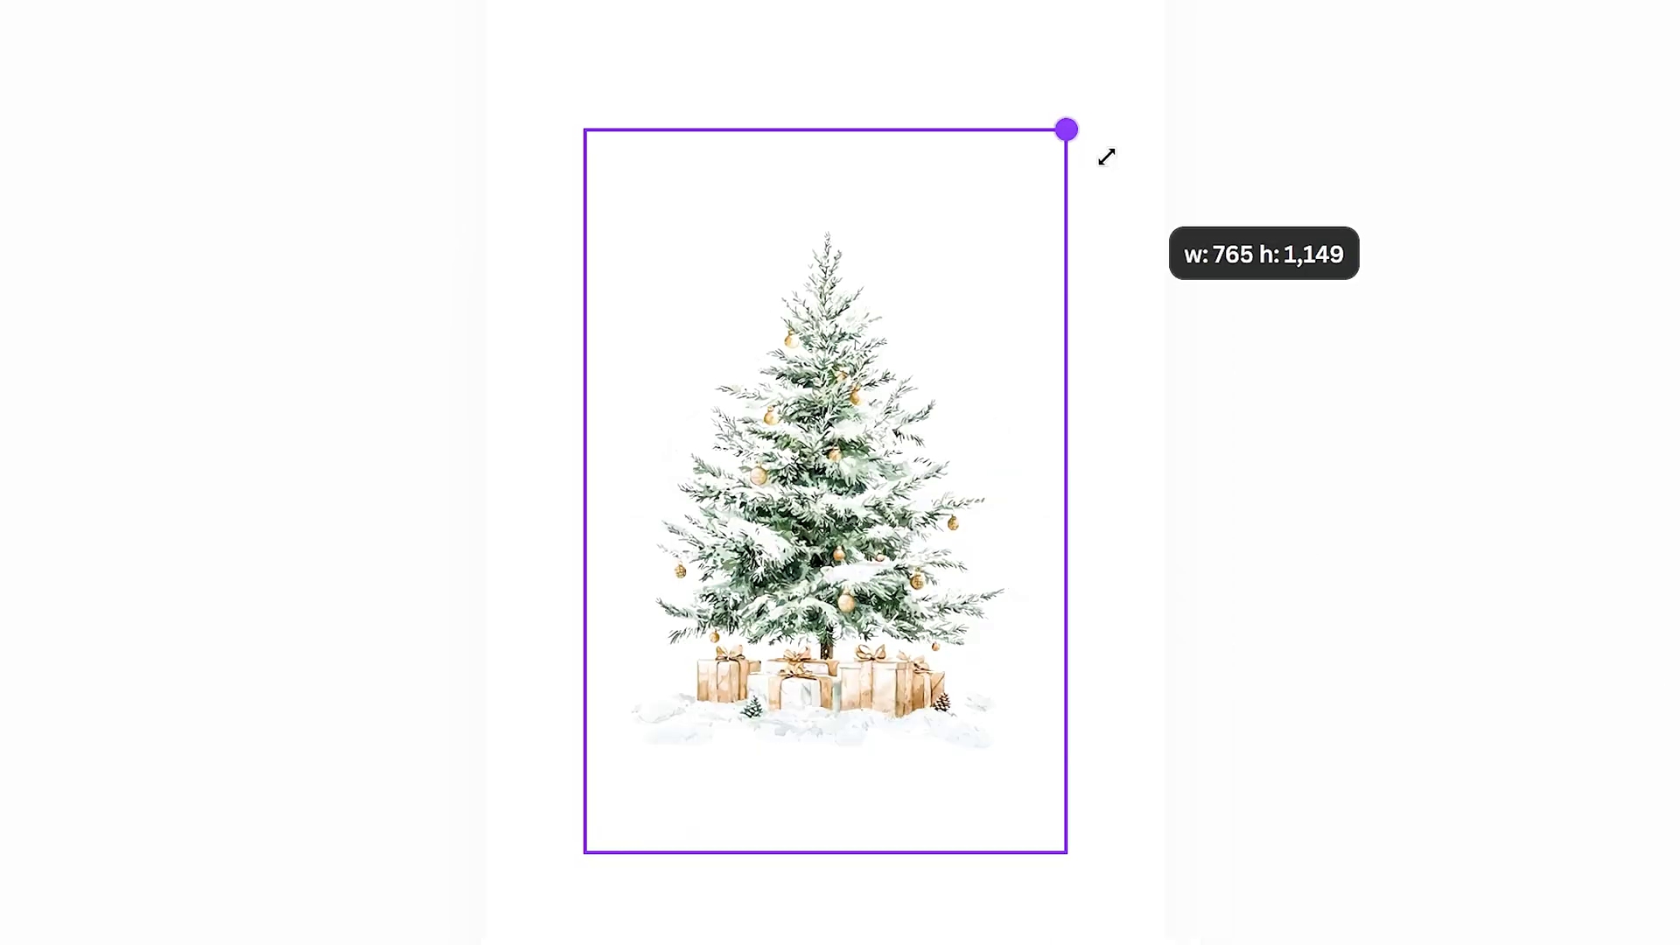
pyautogui.moveTo(1106, 158); pyautogui.dragTo(1068, 177)
pyautogui.click(1319, 739)
# - Add a large sage-green circle behind the tree and enlarge the tree over it
pyautogui.press('c')
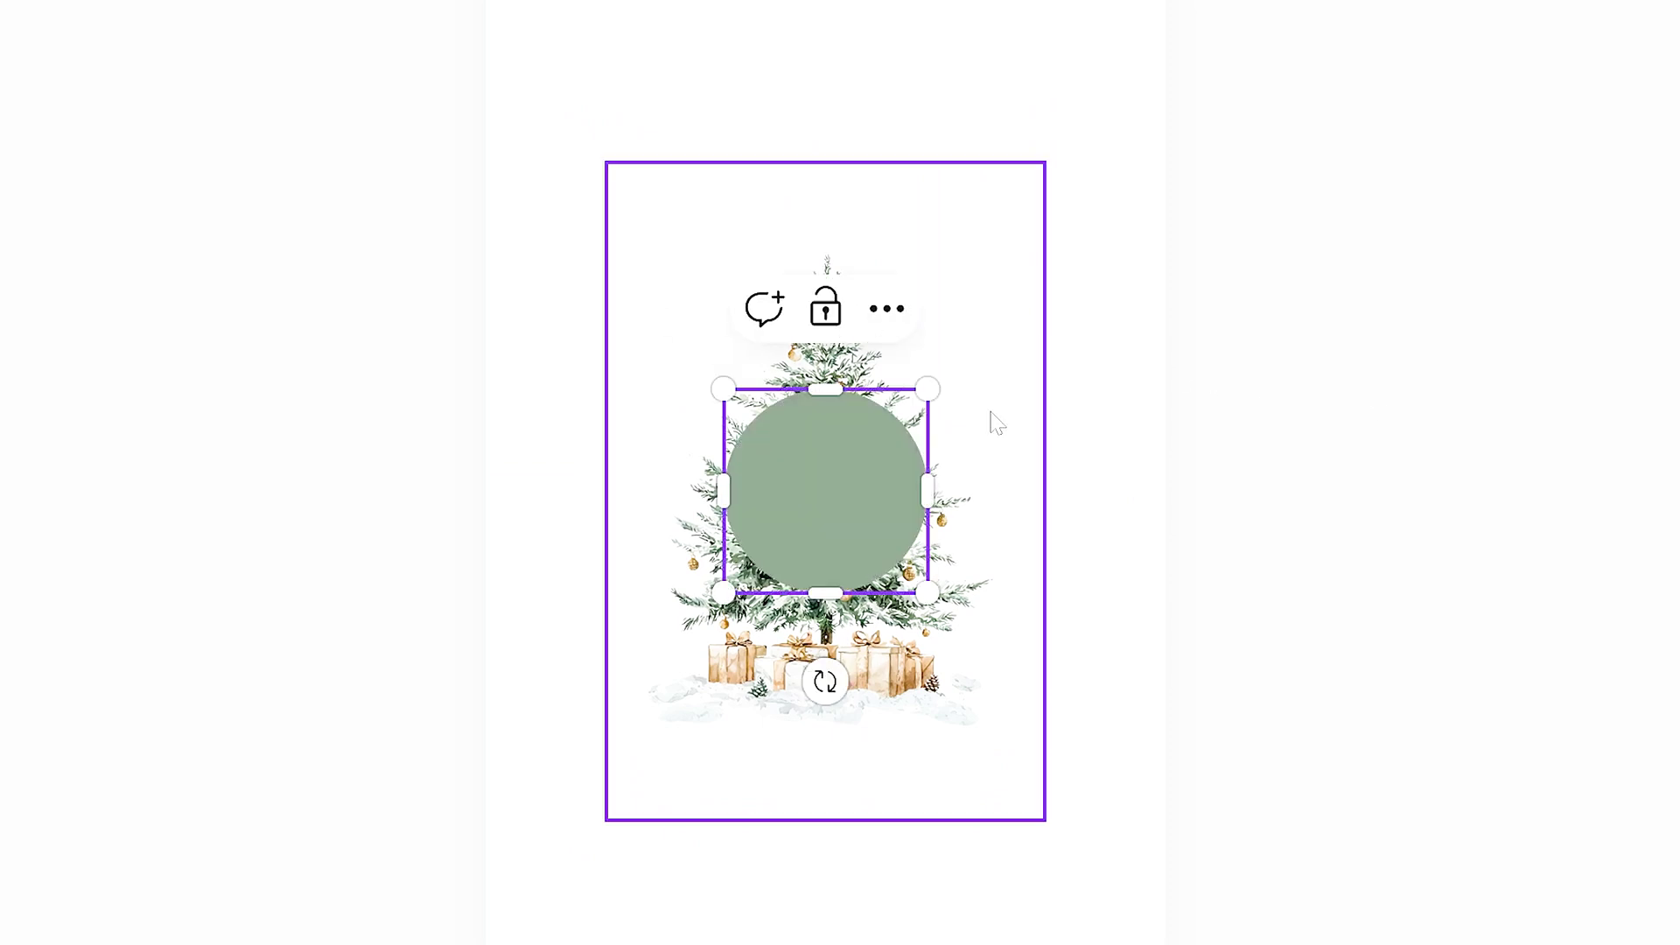
pyautogui.moveTo(929, 390); pyautogui.dragTo(1099, 219)
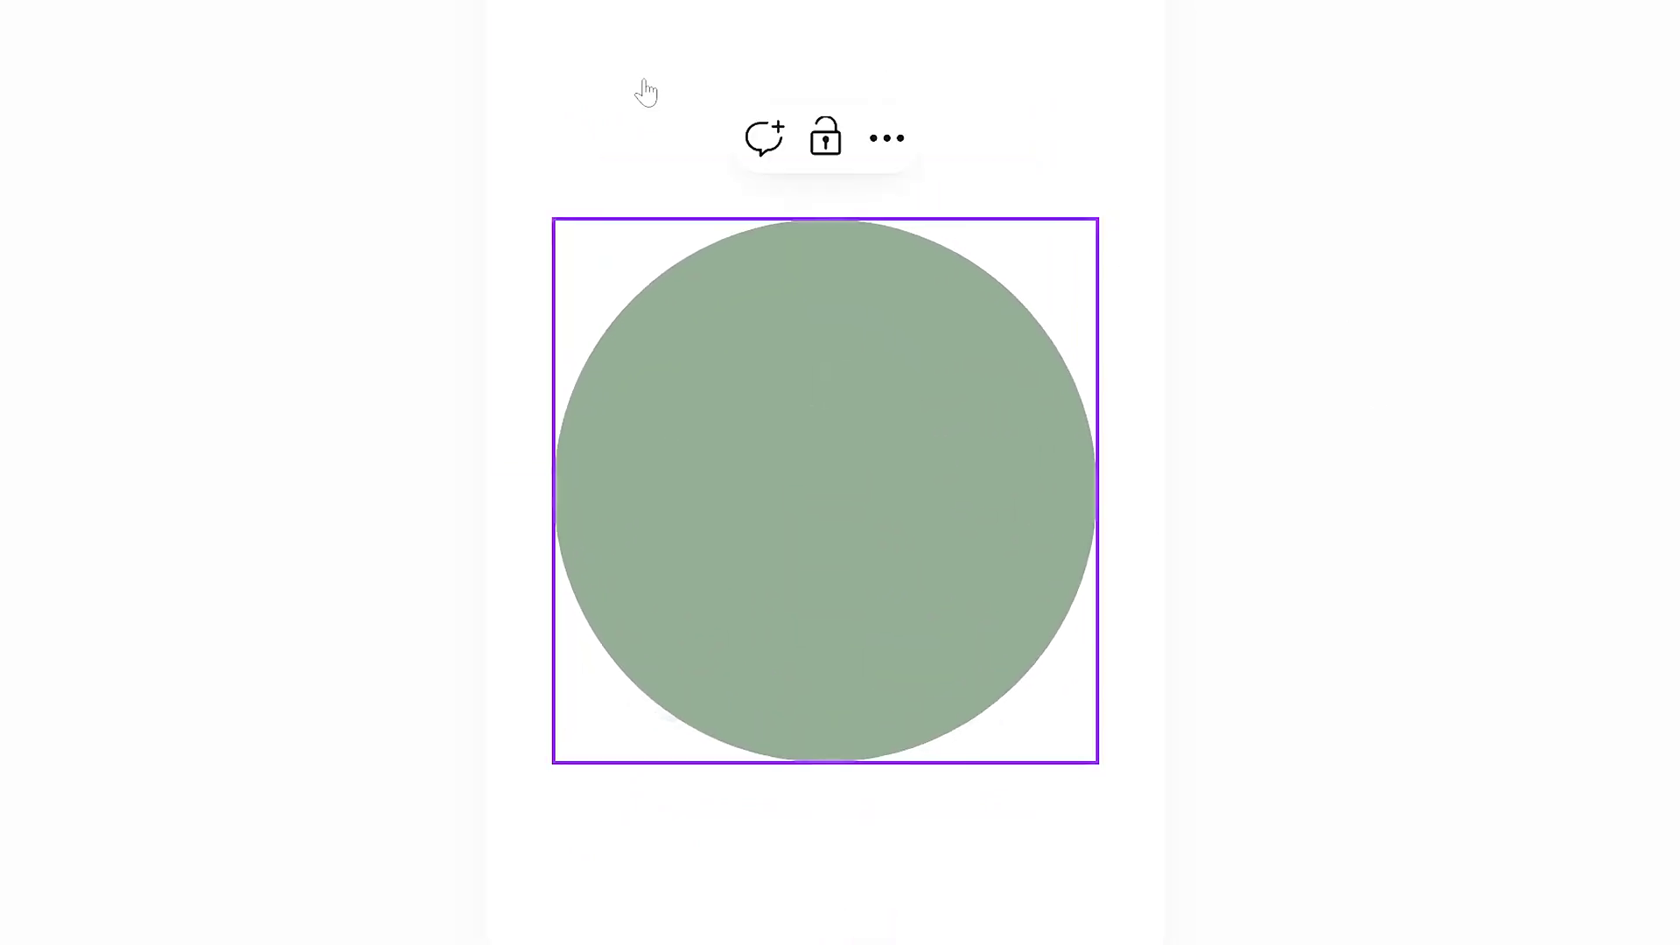
pyautogui.hotkey('ctrl', '[')
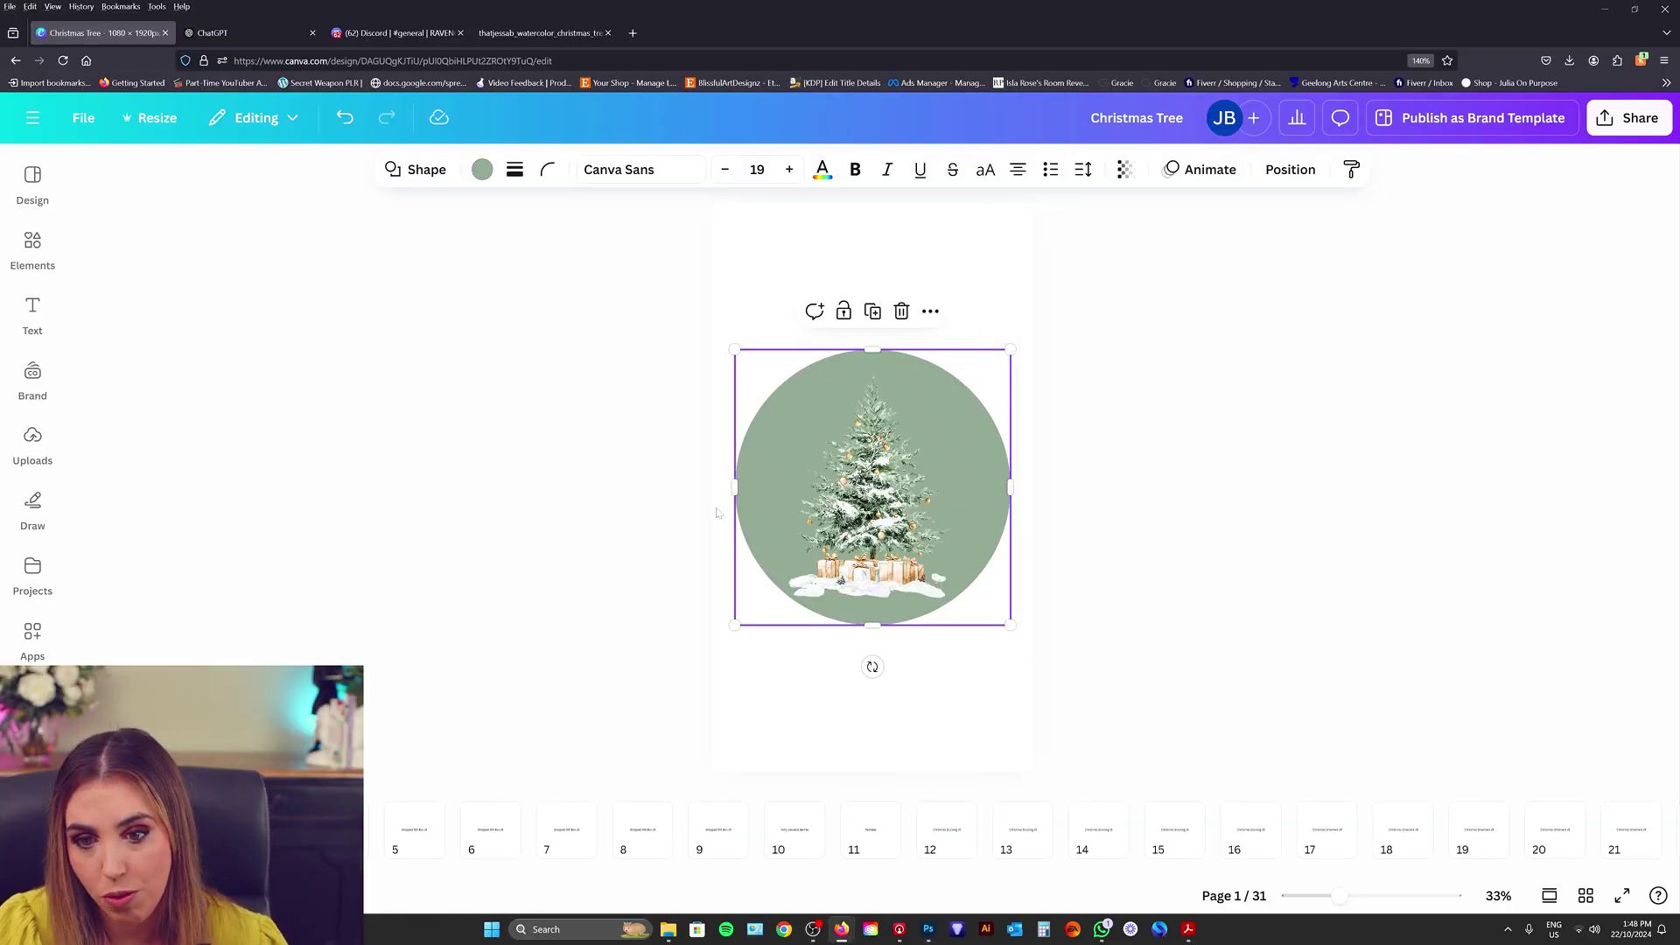
pyautogui.press('Escape')
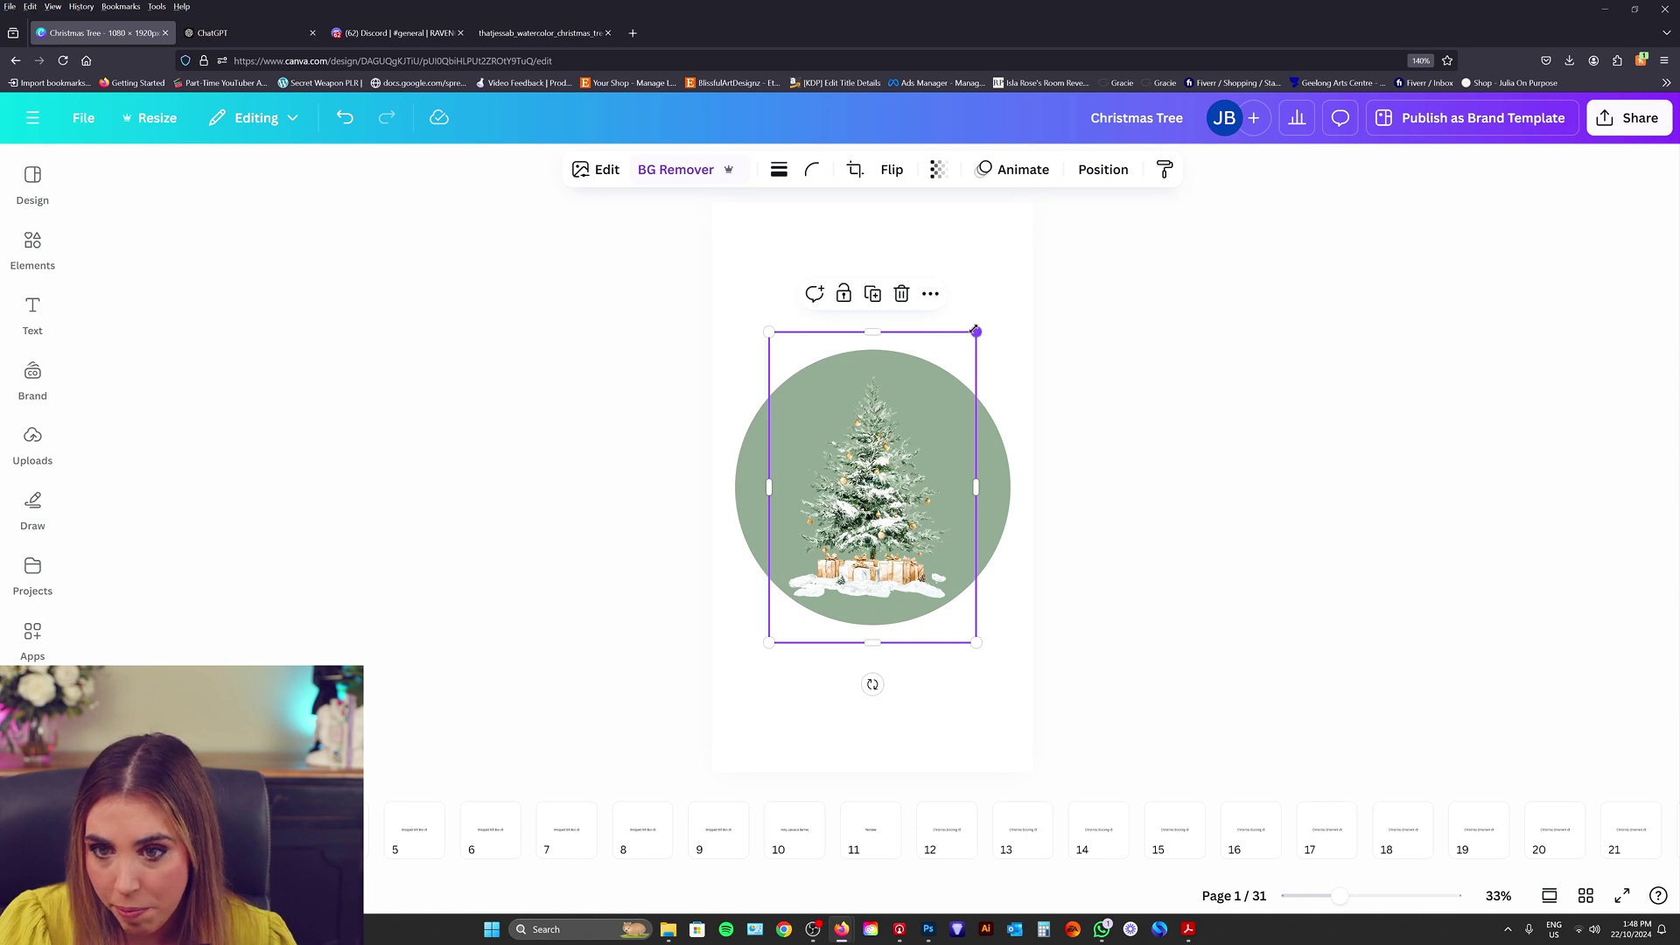
pyautogui.moveTo(977, 332); pyautogui.dragTo(961, 368)
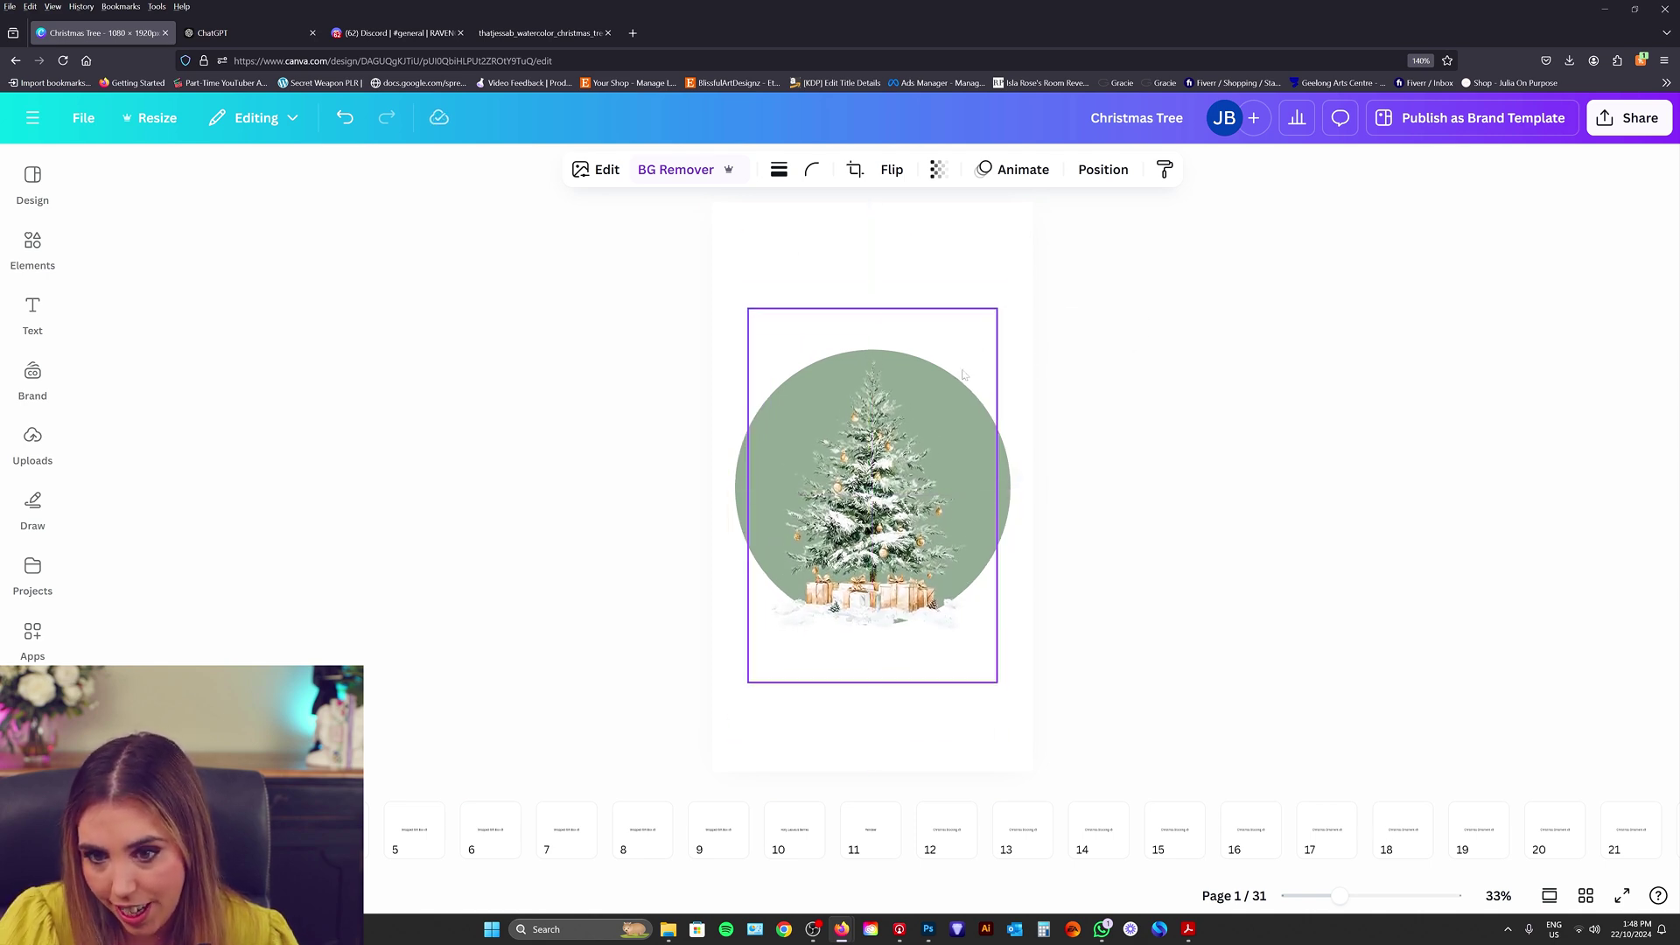
pyautogui.click(962, 375)
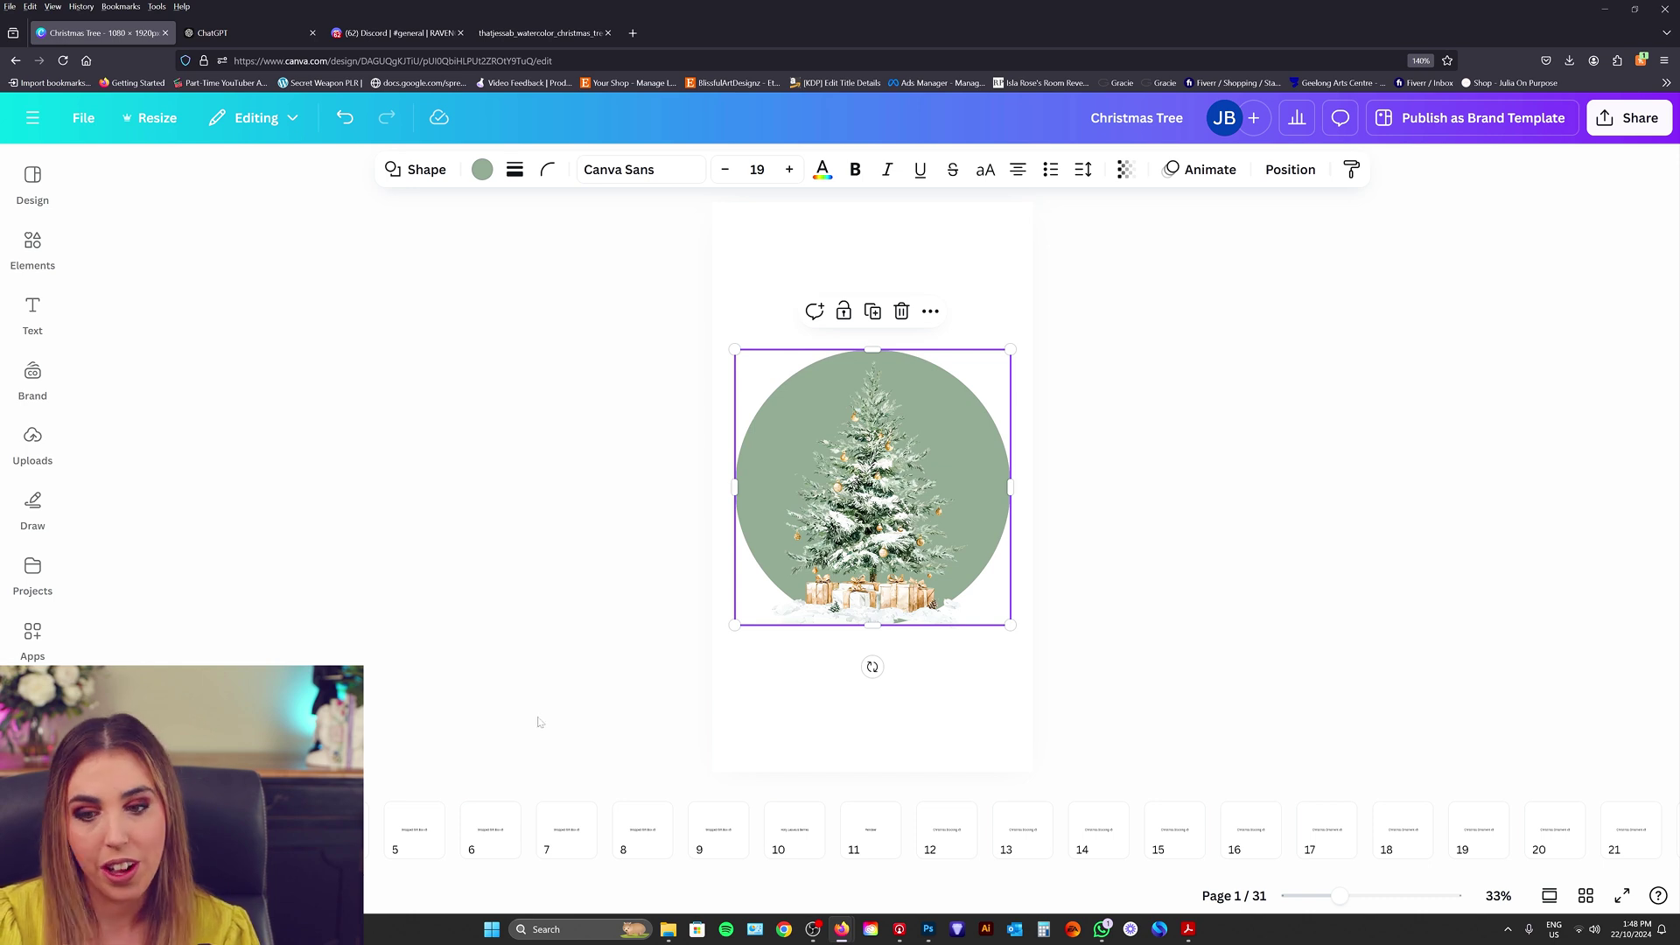
pyautogui.click(700, 731)
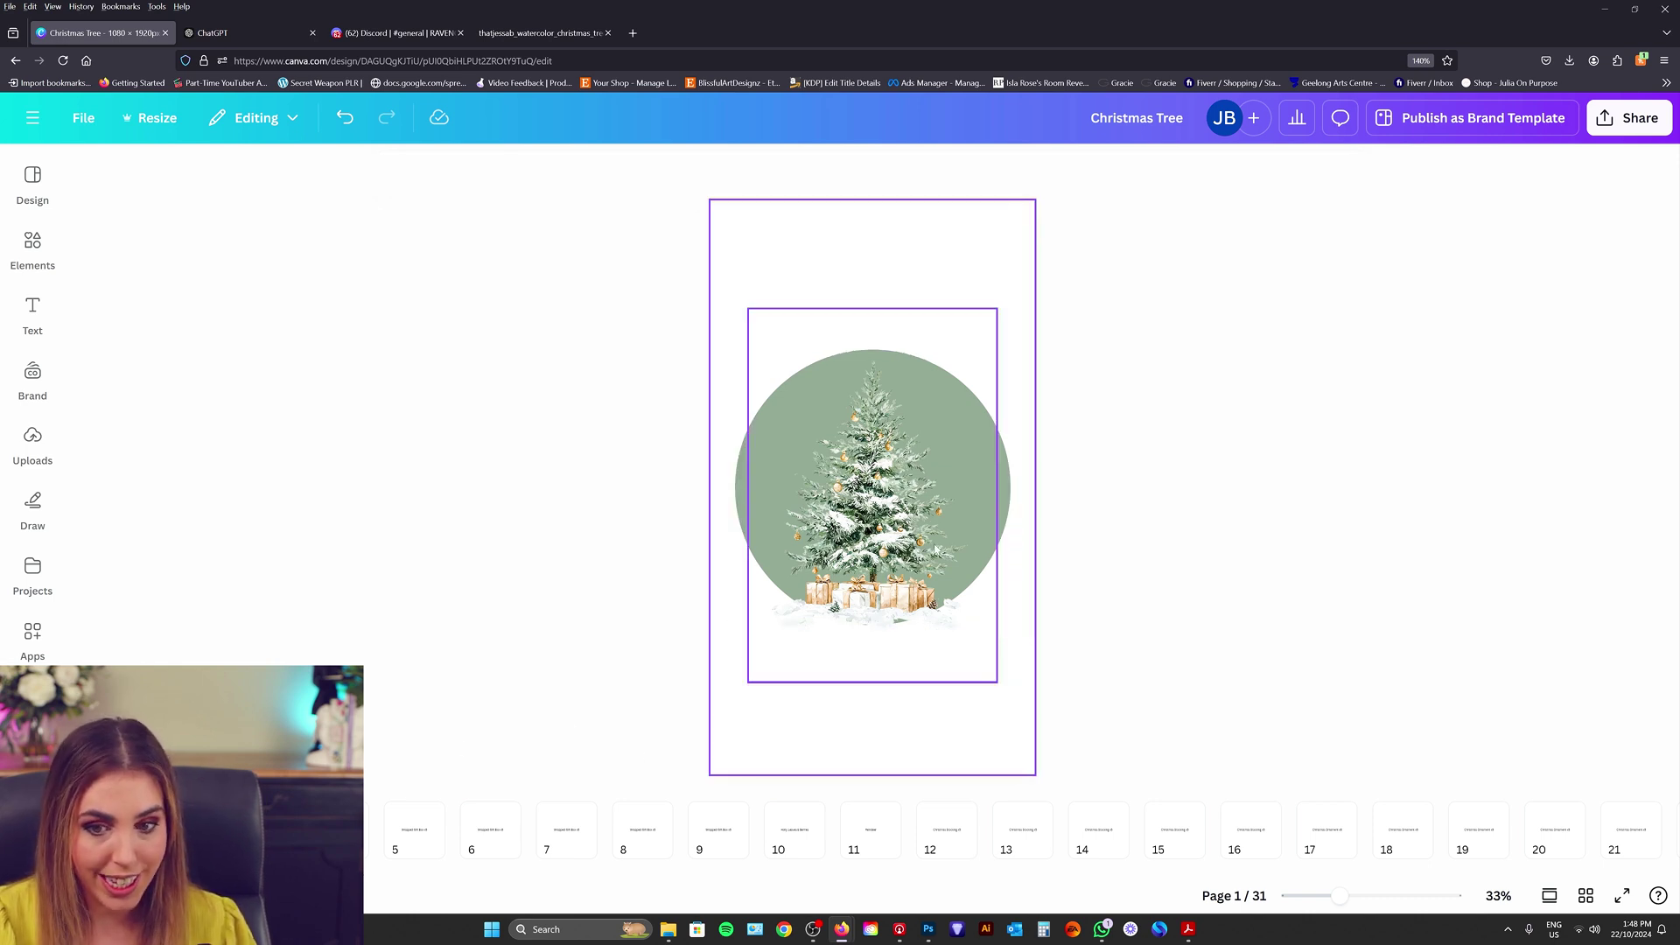
pyautogui.click(1000, 503)
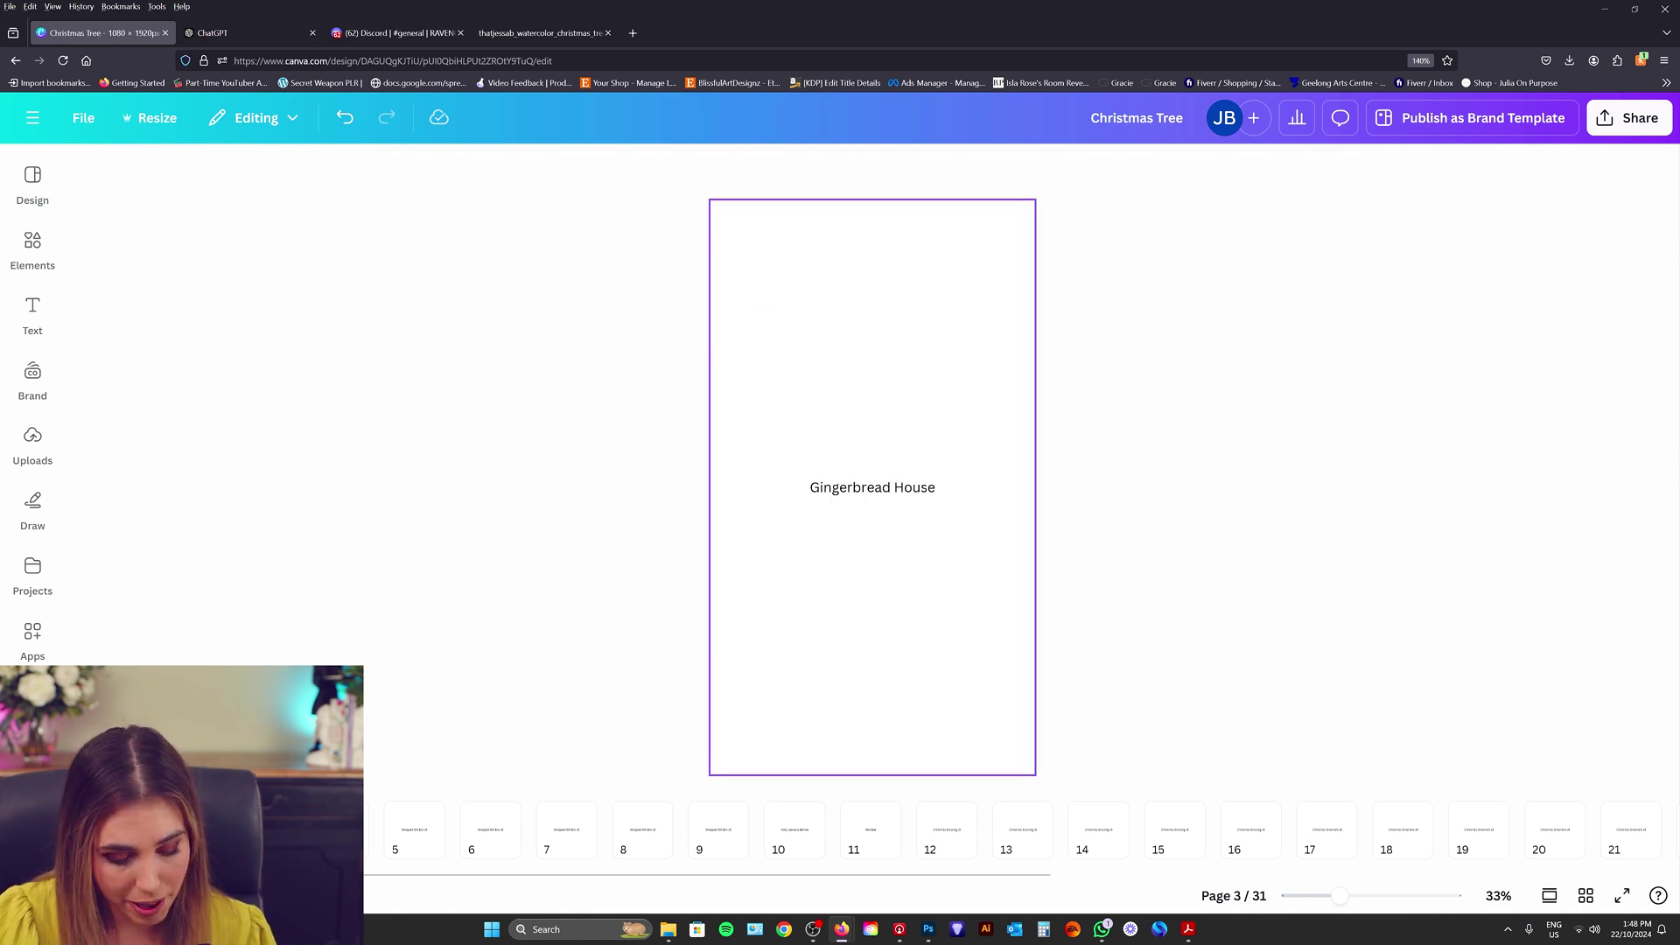
# - Paste the sage-green circle onto pages 5 through 21, then delete it from page 1
pyautogui.hotkey('ctrl', 'v')
pyautogui.click(423, 845)
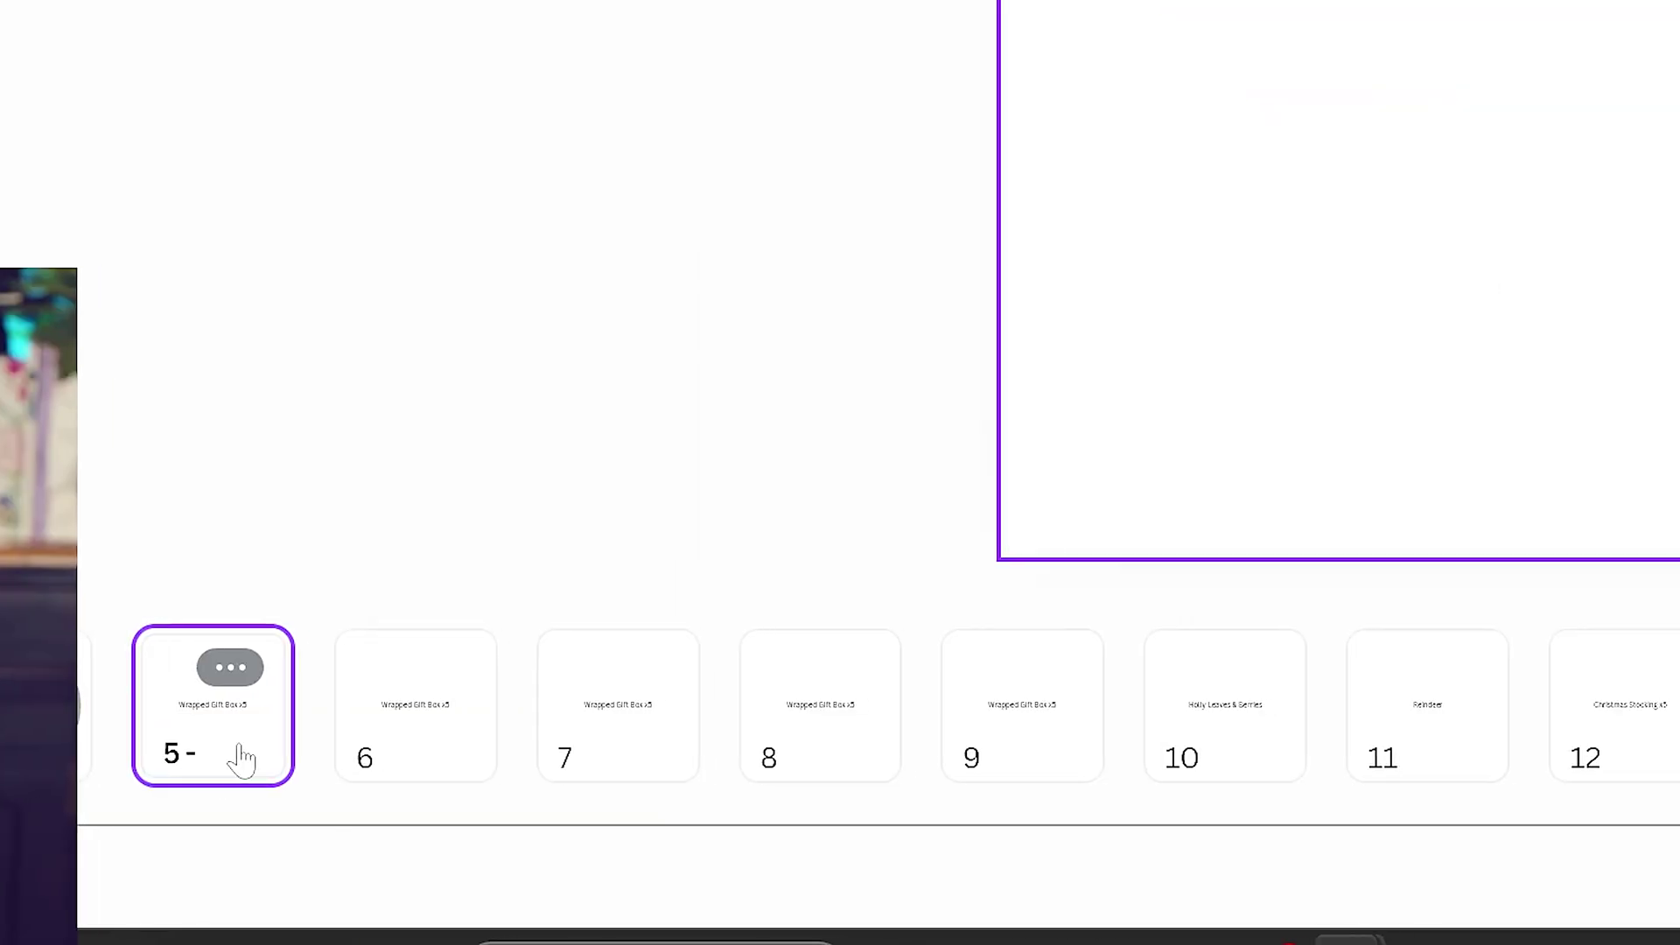
pyautogui.hotkey('ctrl', 'v')
pyautogui.click(490, 839)
pyautogui.hotkey('ctrl', 'v')
pyautogui.click(555, 841)
pyautogui.hotkey('ctrl', 'v')
pyautogui.click(472, 739)
pyautogui.hotkey('ctrl', 'v')
pyautogui.click(676, 740)
pyautogui.hotkey('ctrl', 'v')
pyautogui.click(879, 739)
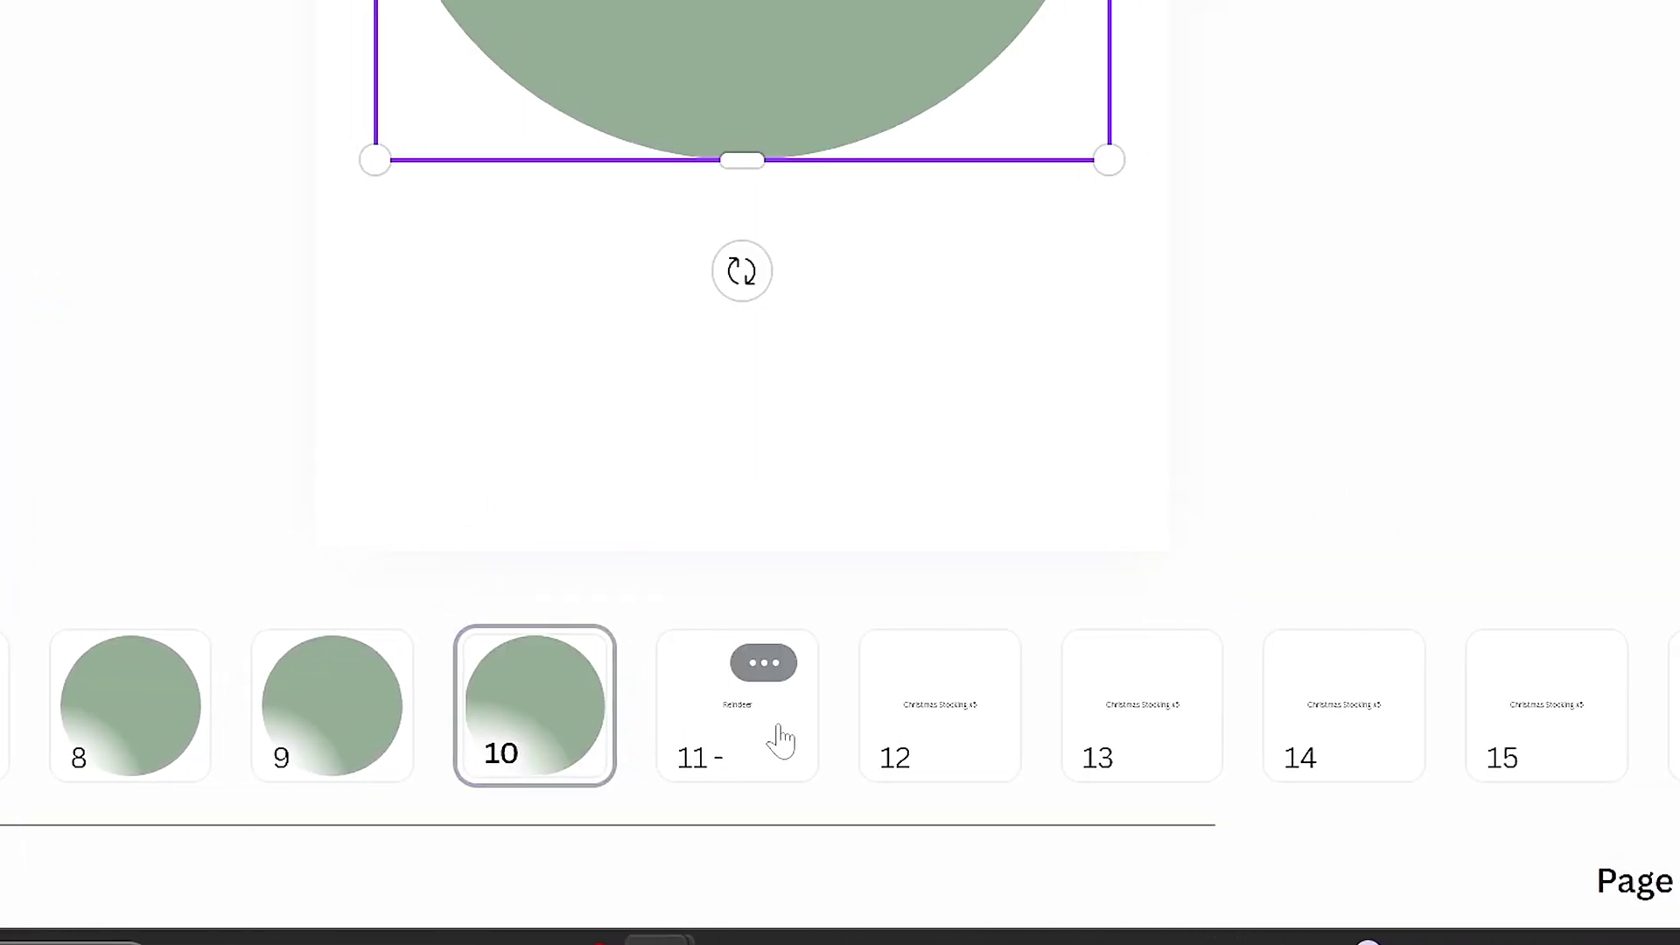
pyautogui.click(1082, 739)
pyautogui.click(1284, 739)
pyautogui.click(1487, 739)
pyautogui.click(956, 748)
pyautogui.hotkey('ctrl', 'v')
pyautogui.click(1012, 744)
pyautogui.hotkey('ctrl', 'v')
pyautogui.click(1058, 705)
pyautogui.hotkey('ctrl', 'v')
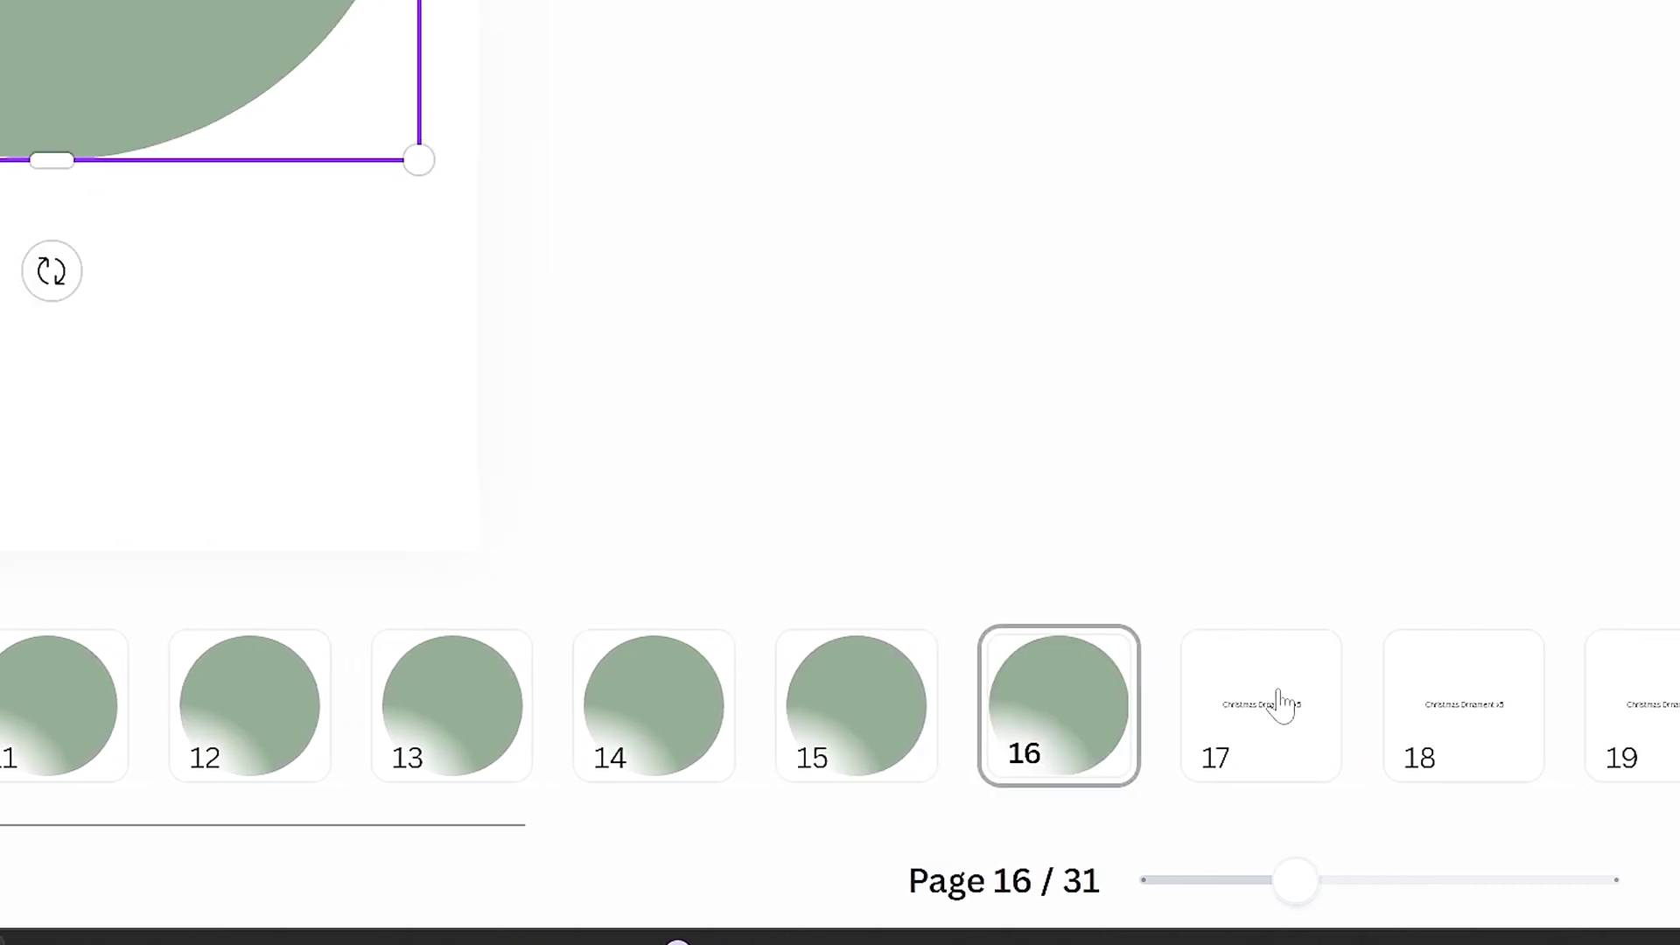
pyautogui.click(1277, 705)
pyautogui.hotkey('ctrl', 'v')
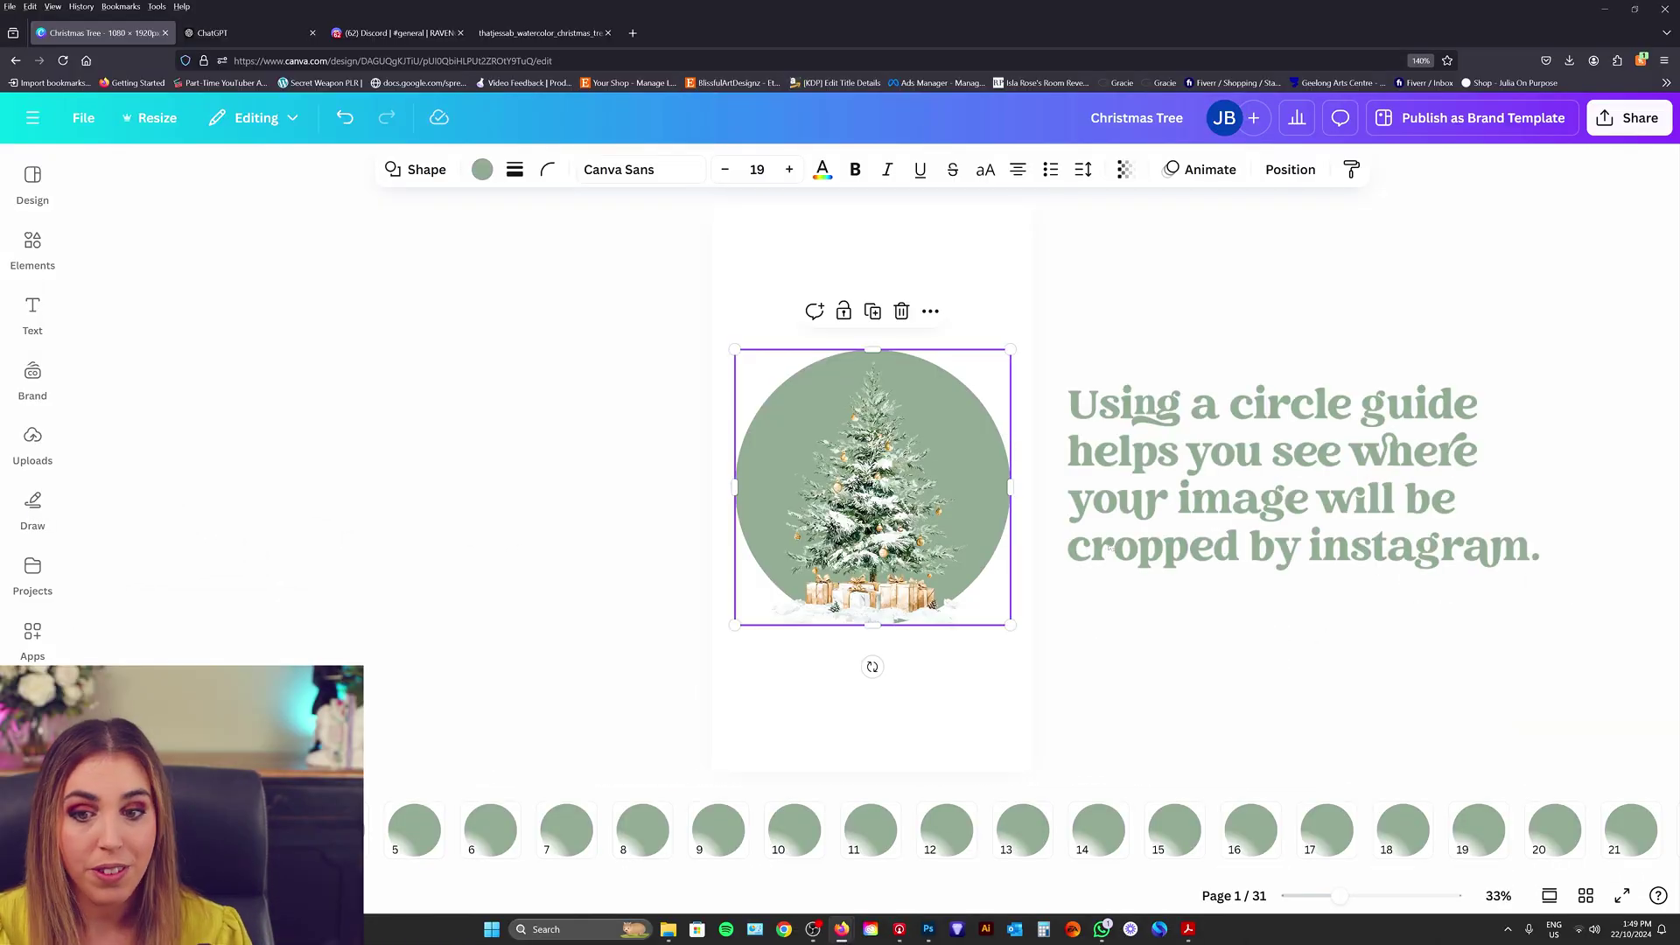
pyautogui.press('Delete')
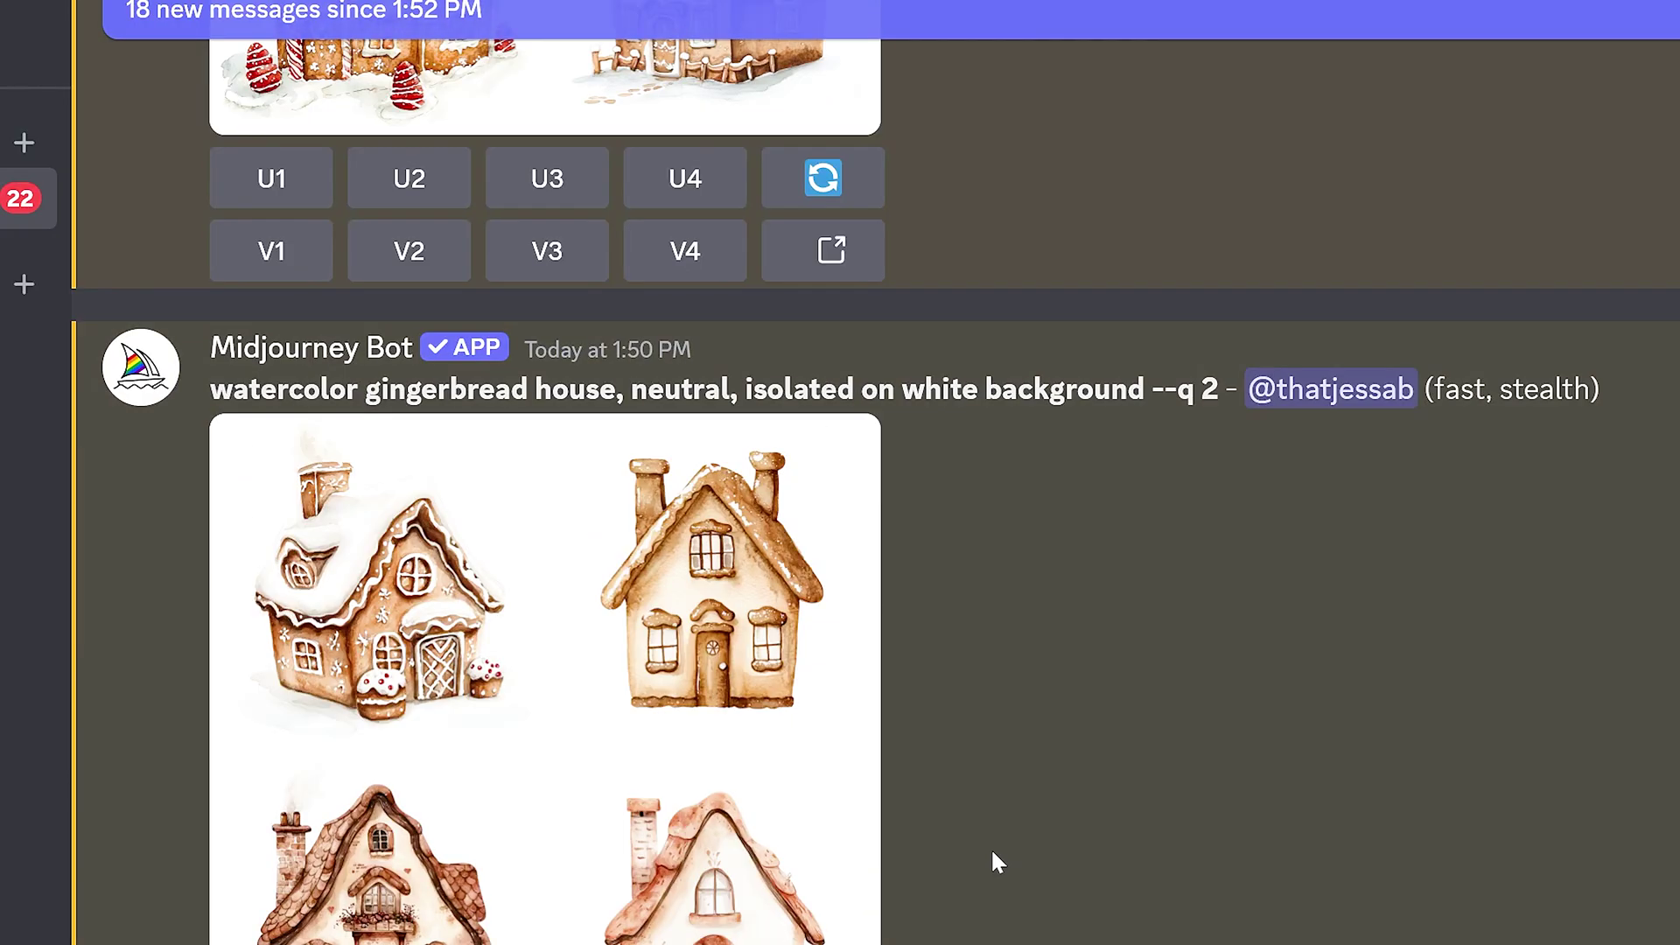
# - Review the Midjourney gingerbread house results and try another display font for the Merry & Bright title
pyautogui.scroll(-10, 993, 862)
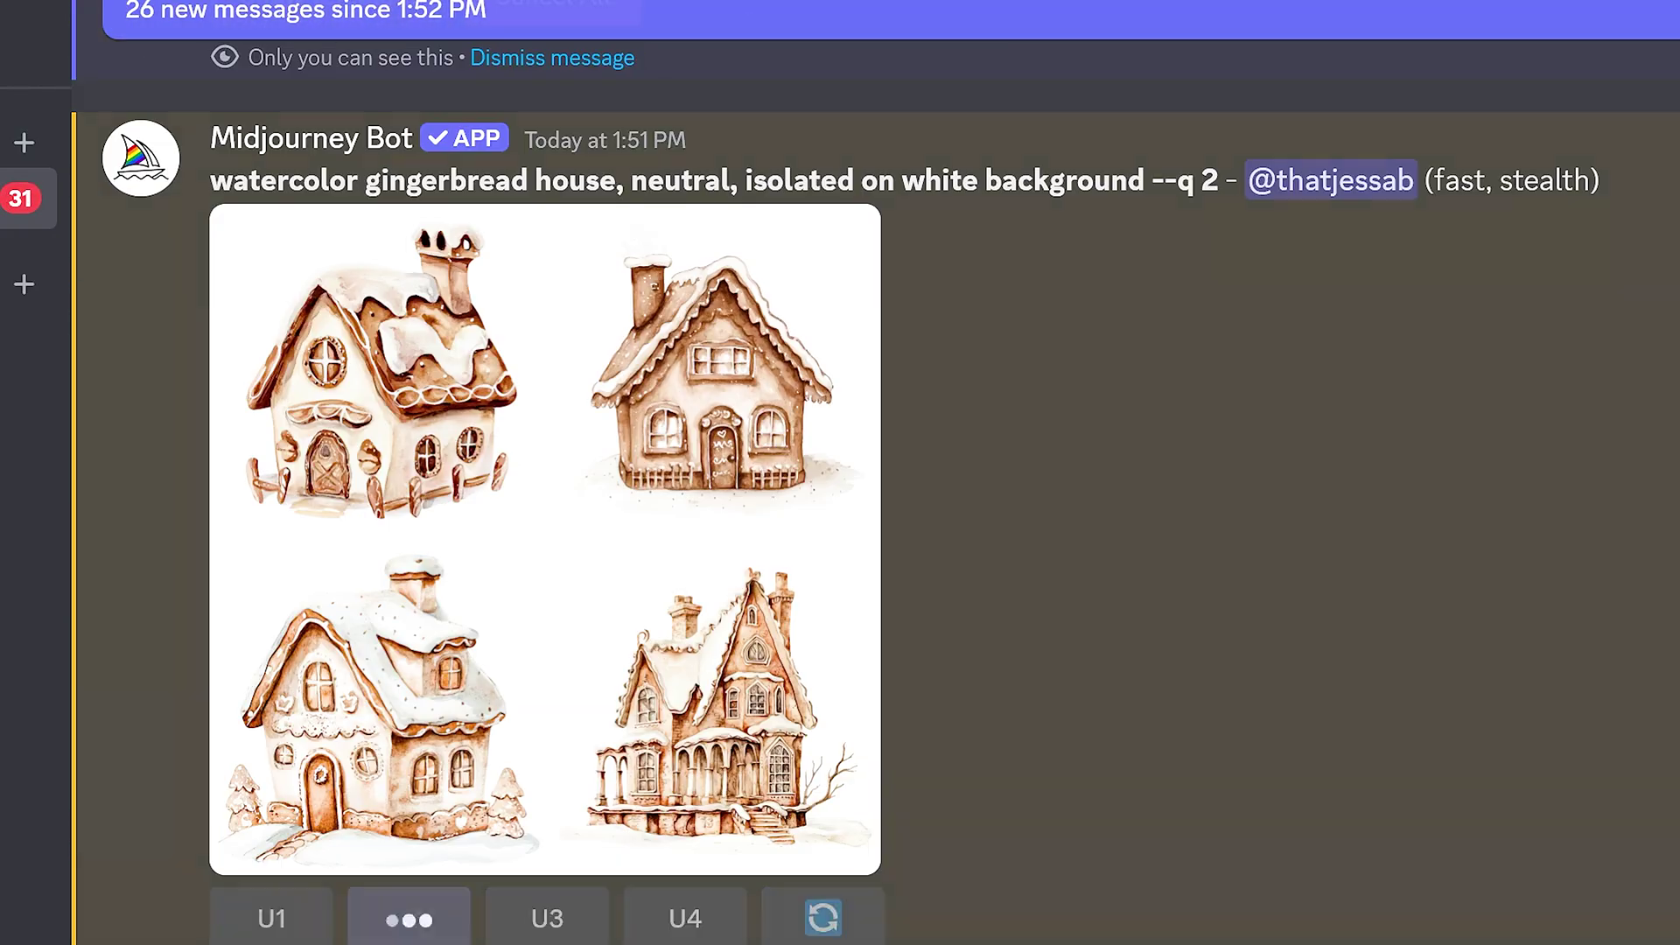
pyautogui.scroll(-10, 840, 525)
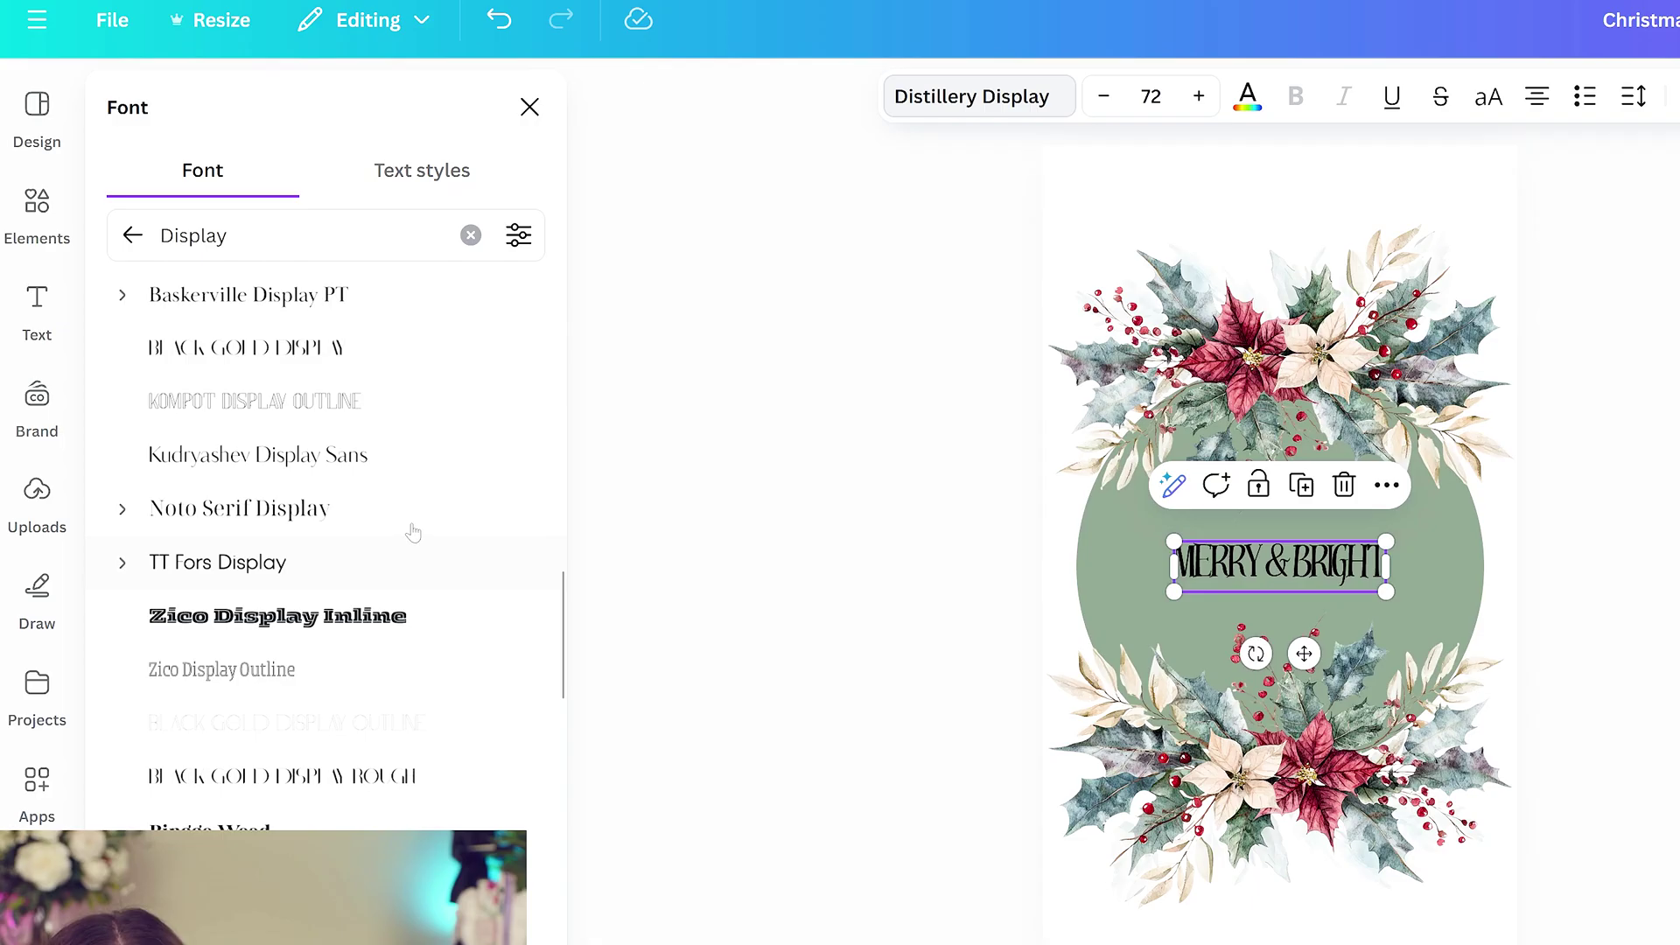
pyautogui.scroll(-5, 271, 788)
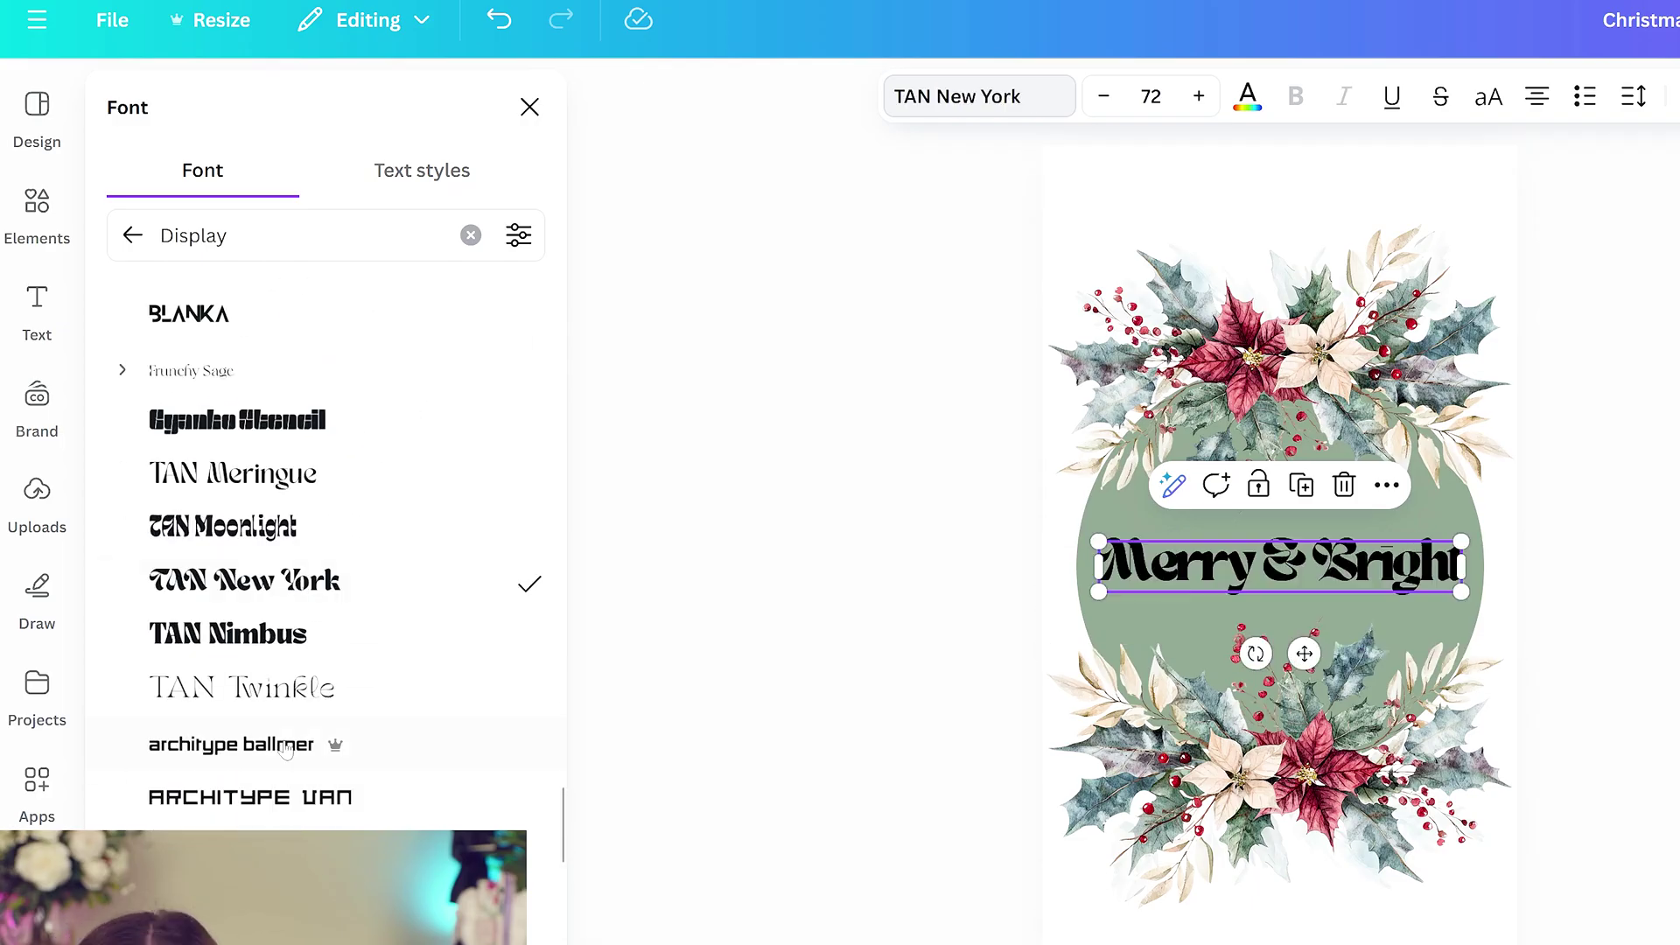
pyautogui.click(263, 472)
pyautogui.scroll(-5, 271, 612)
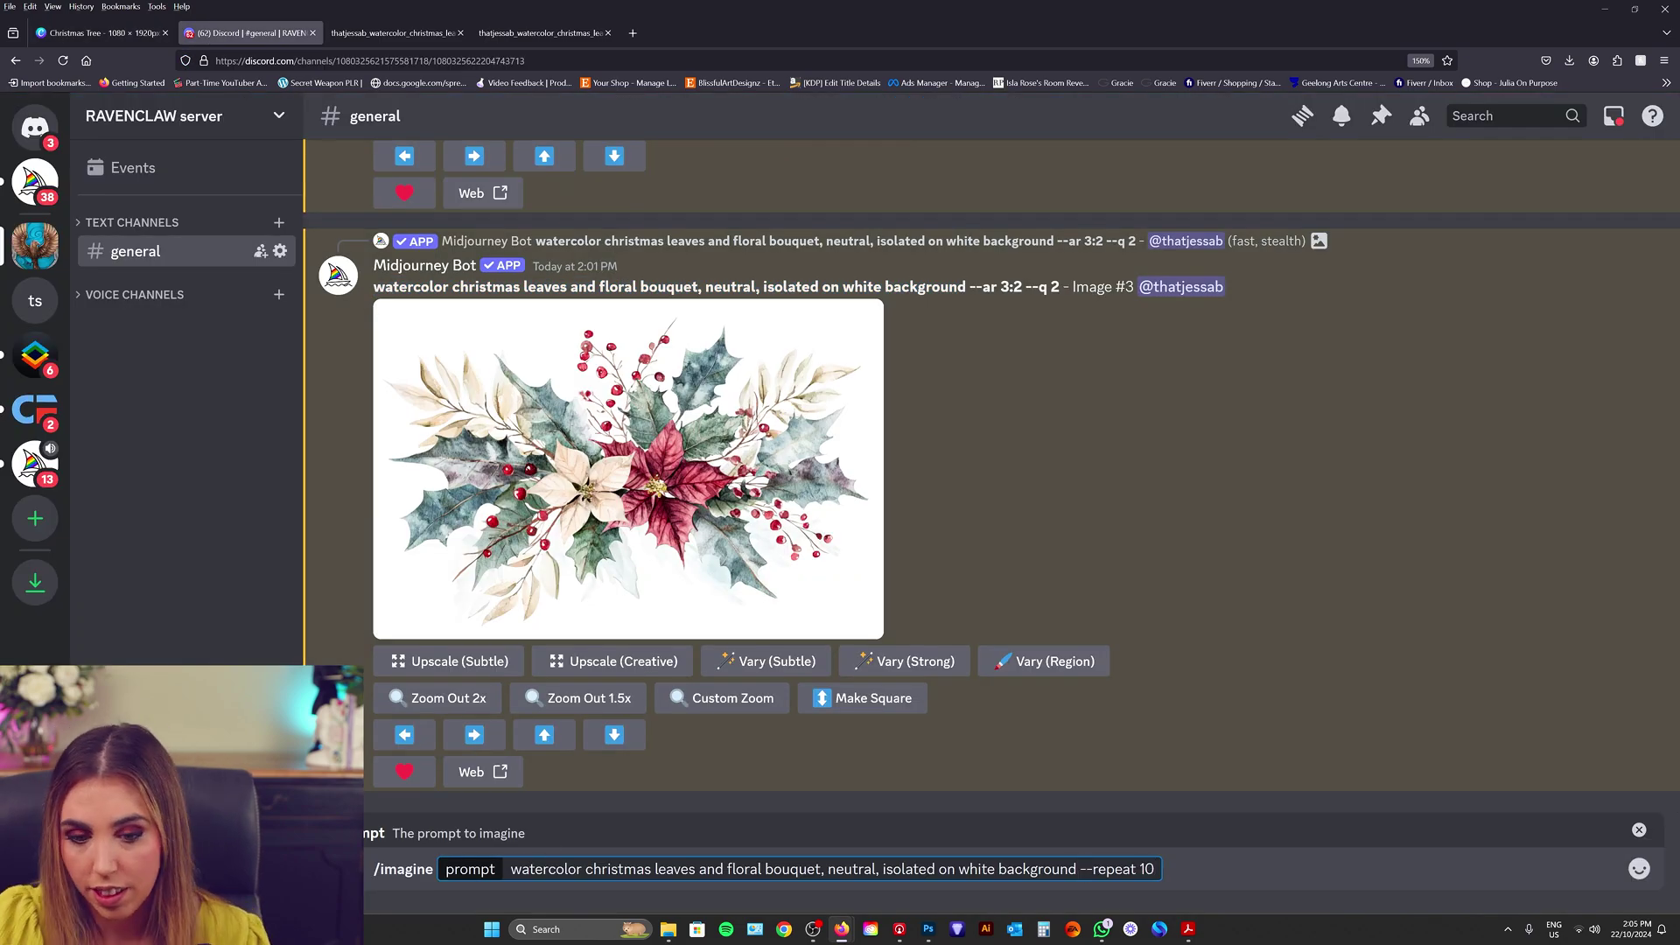
# - Send the Midjourney prompt for watercolor Christmas leaves and floral bouquets with --repeat 10
pyautogui.press('Return')
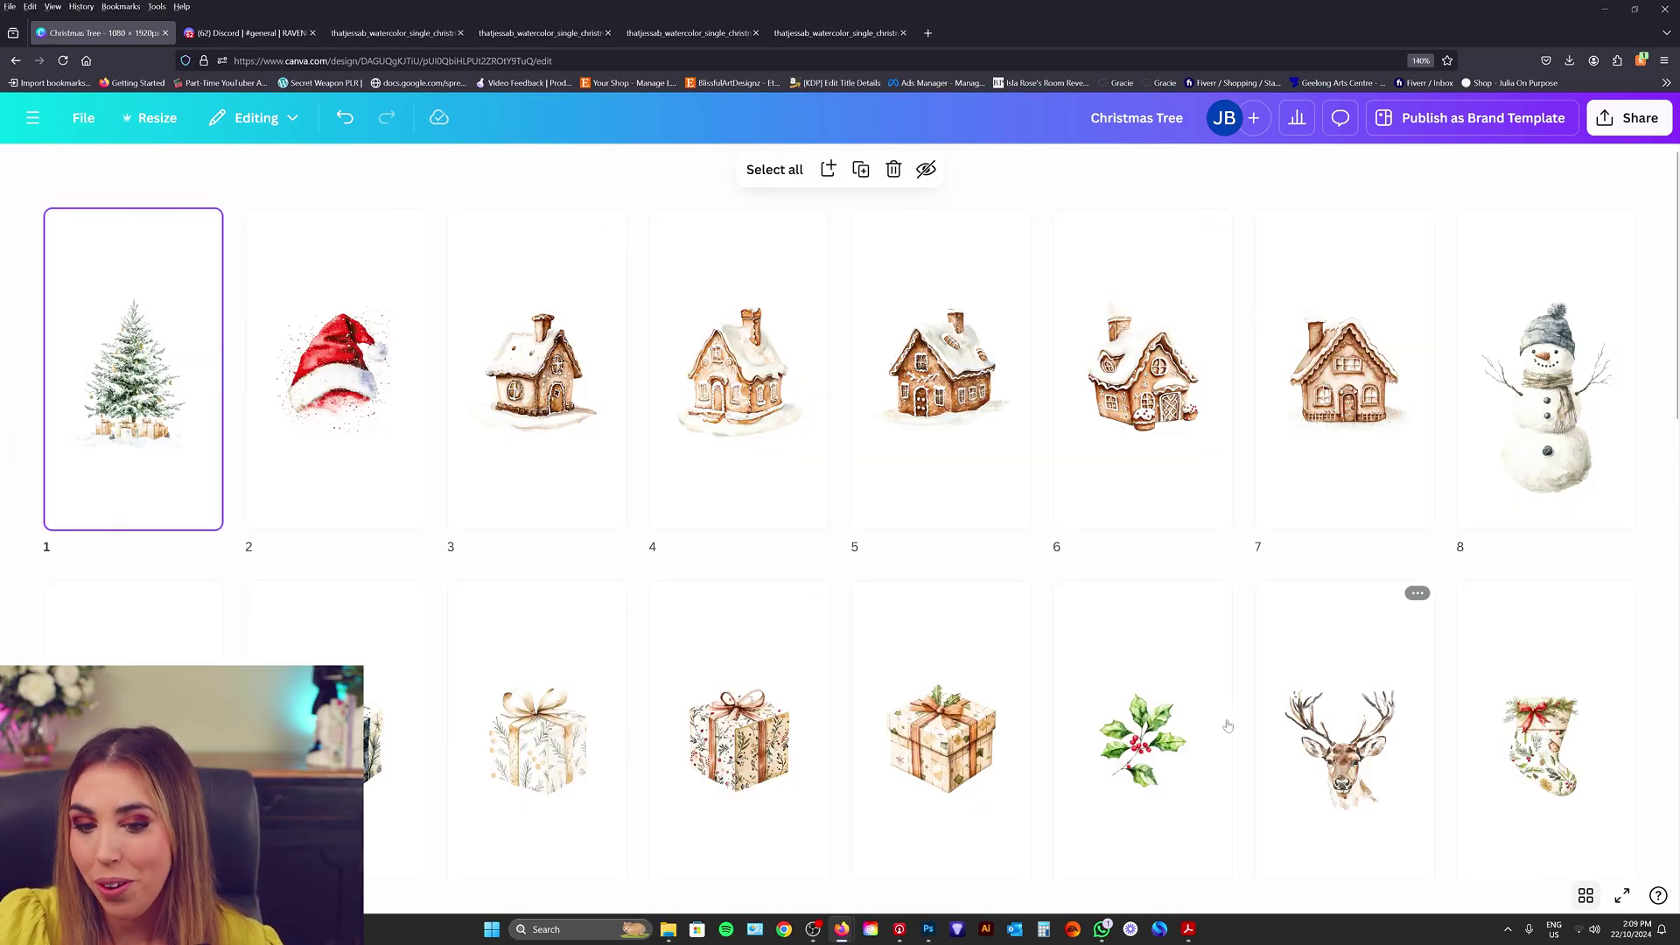
pyautogui.scroll(-12, 1563, 795)
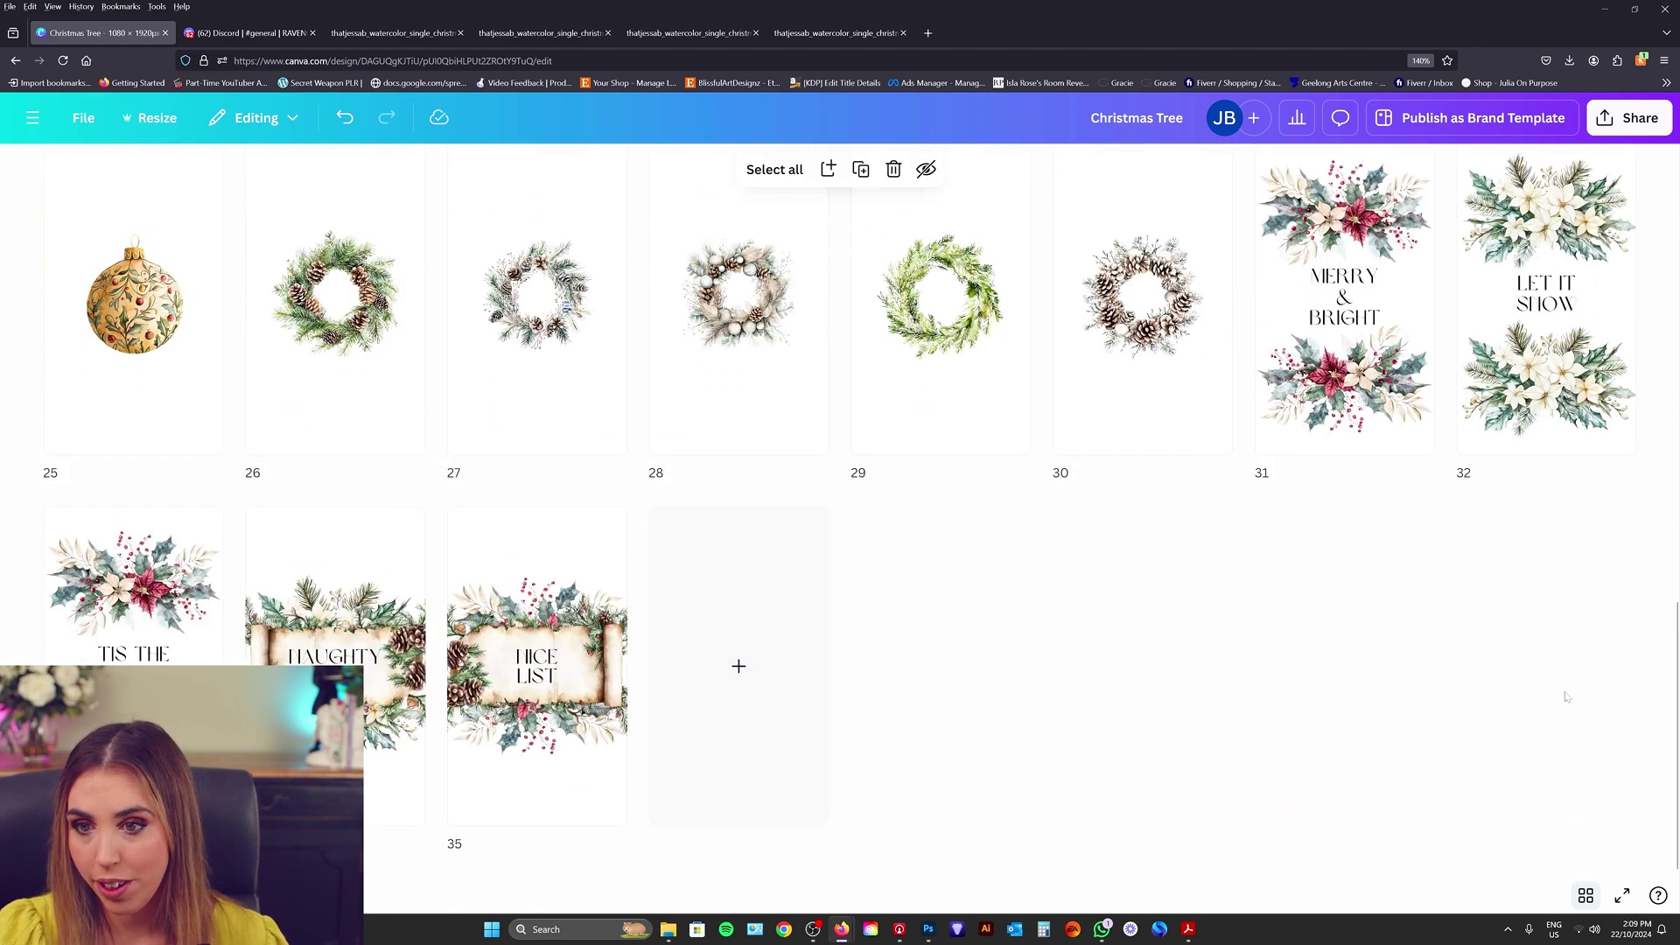
pyautogui.scroll(4, 1566, 696)
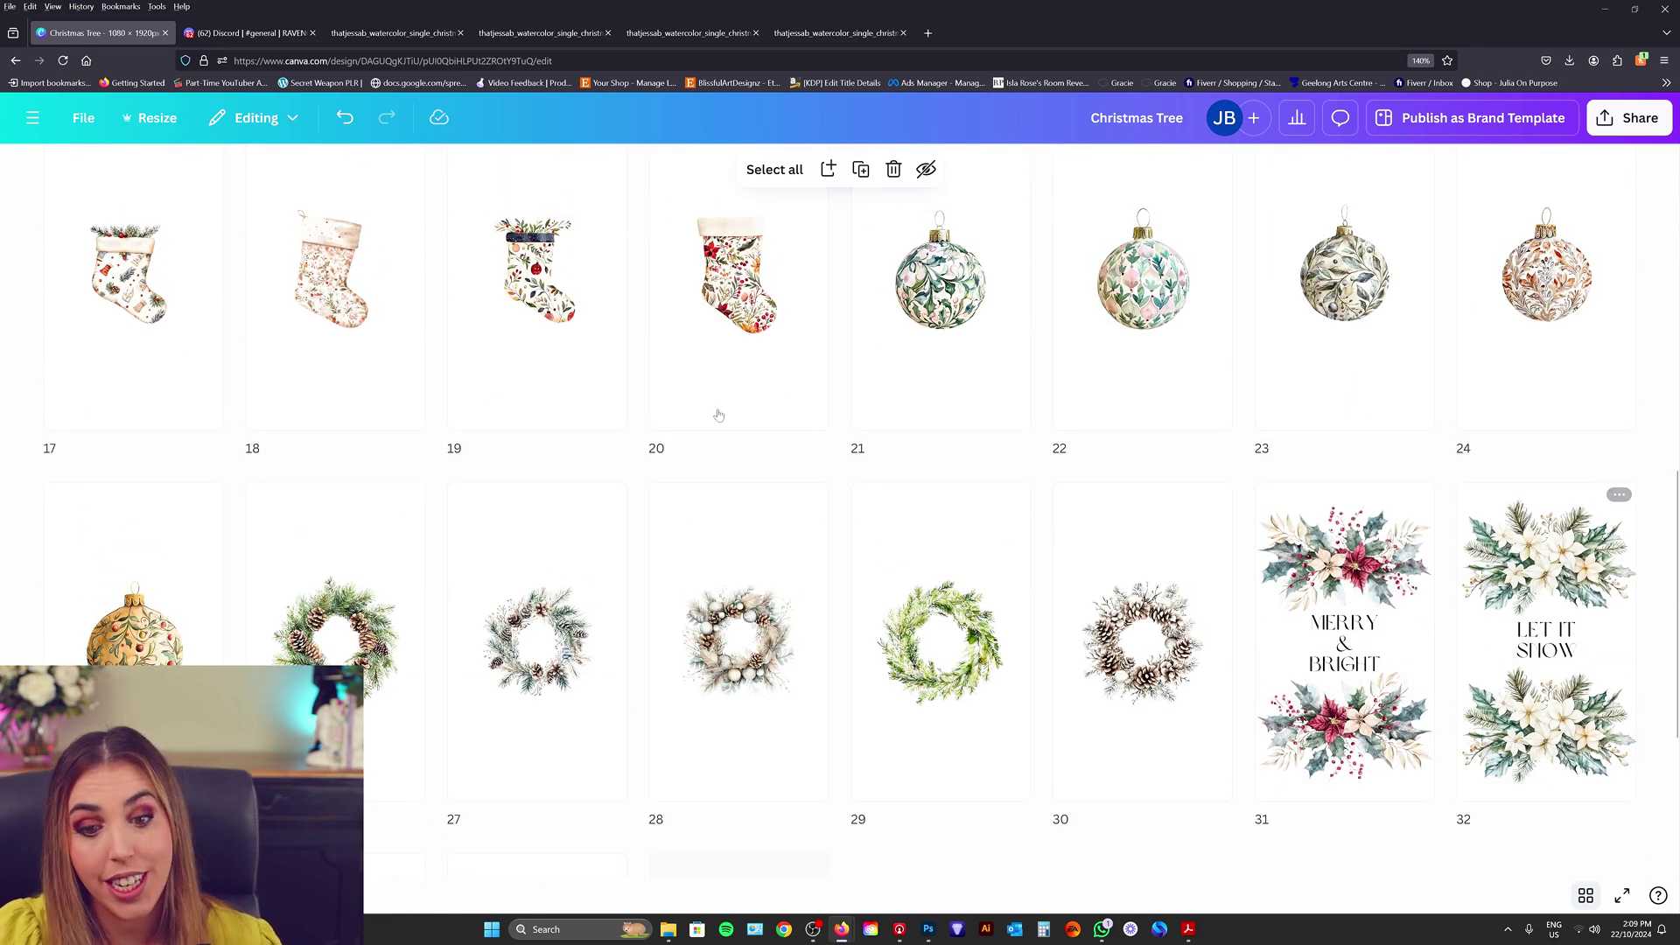
pyautogui.scroll(8, 884, 618)
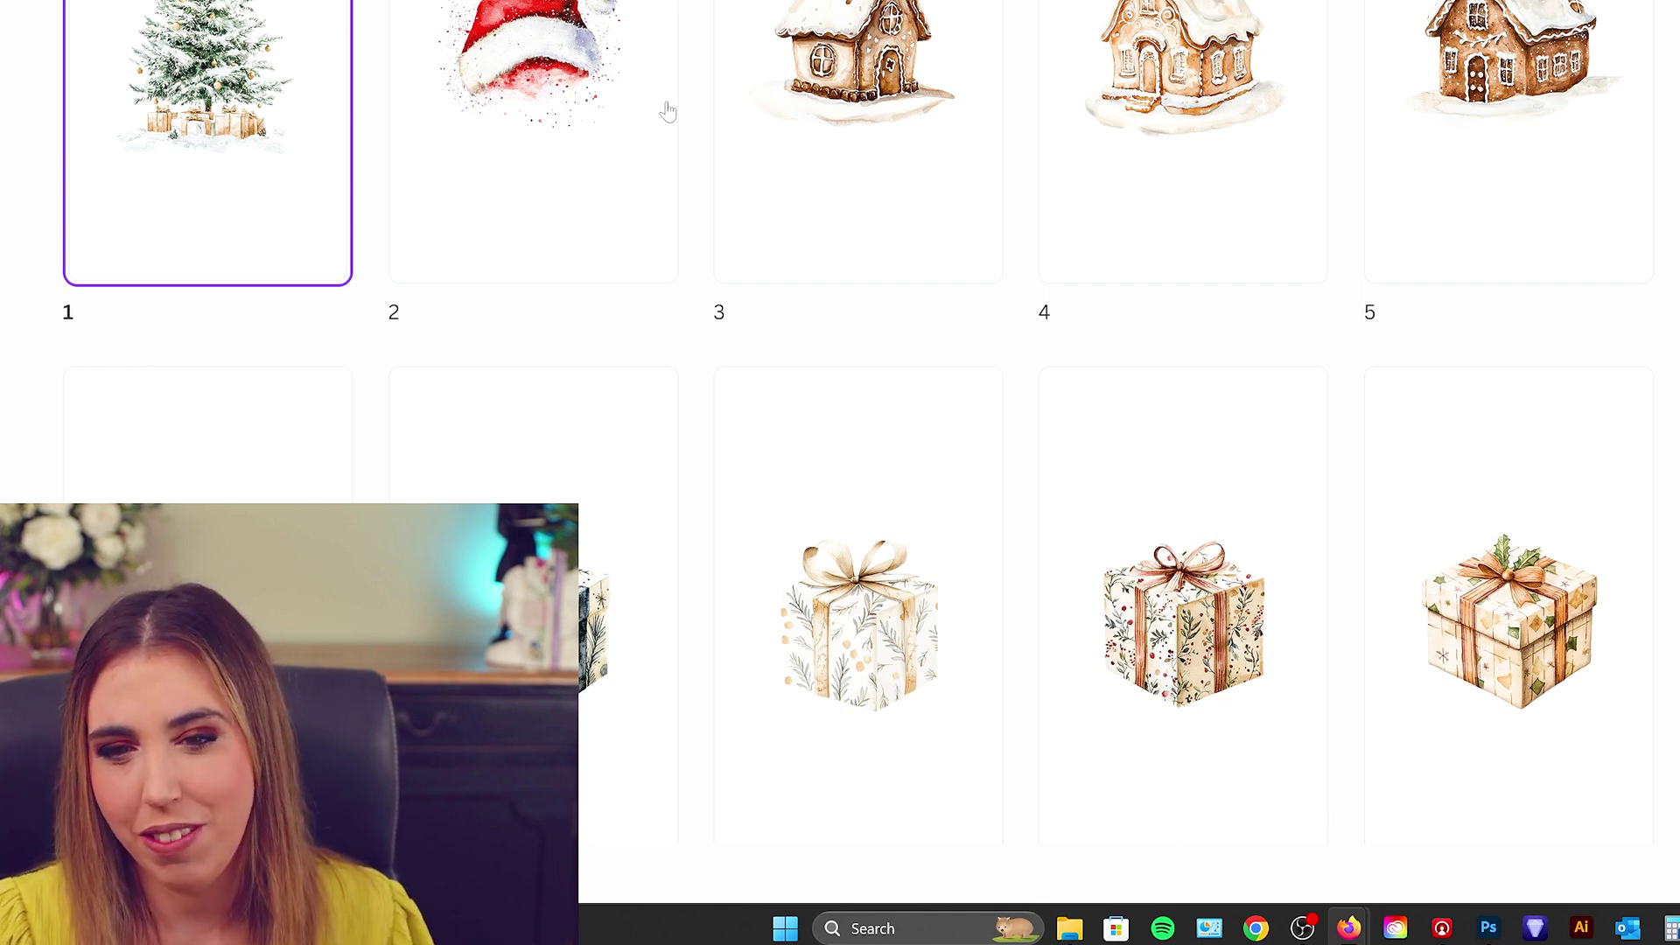
# - Give the tree page a soft, lightened sage background
pyautogui.doubleClick(242, 240)
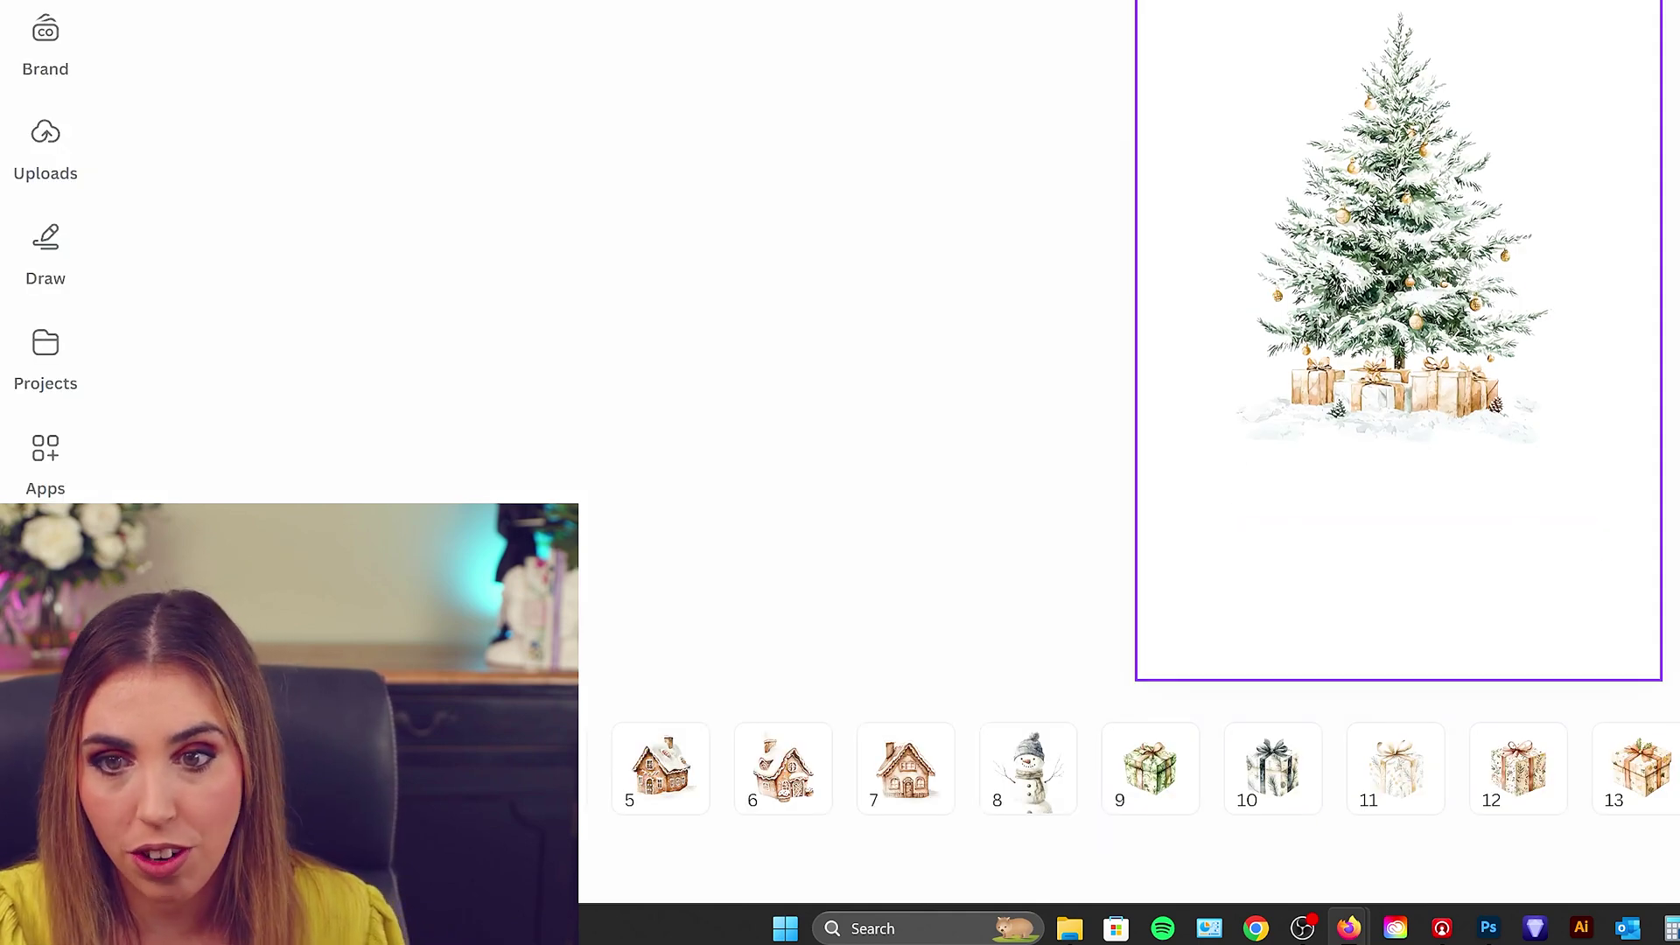
pyautogui.click(318, 263)
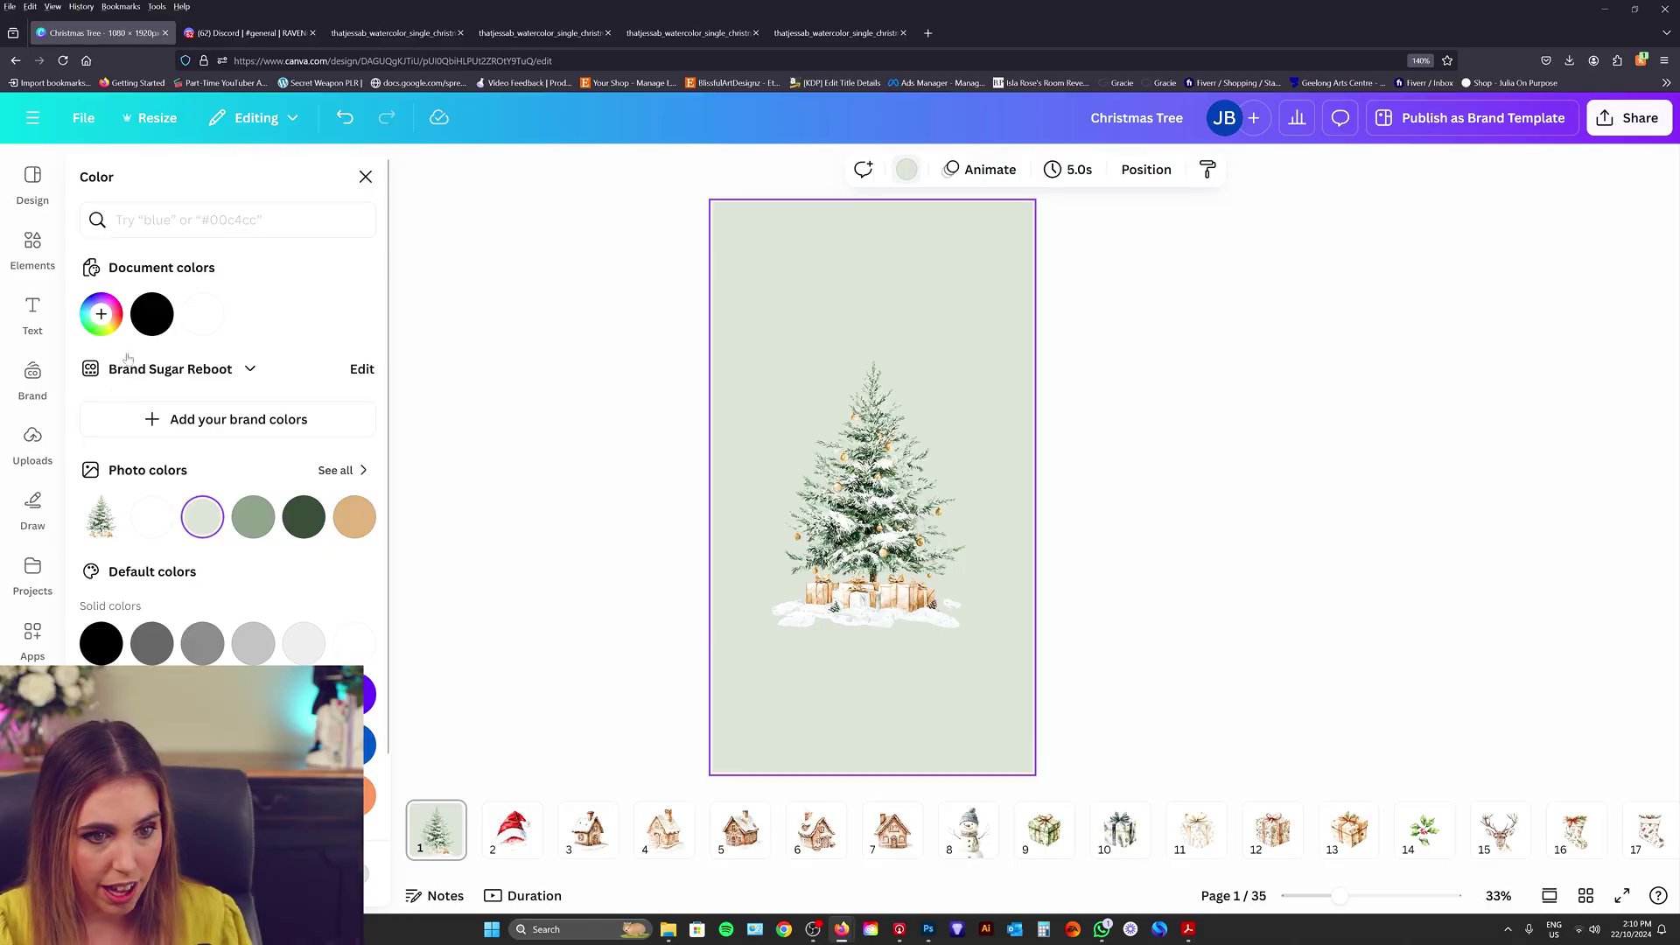
pyautogui.click(103, 313)
pyautogui.moveTo(110, 427); pyautogui.dragTo(104, 417)
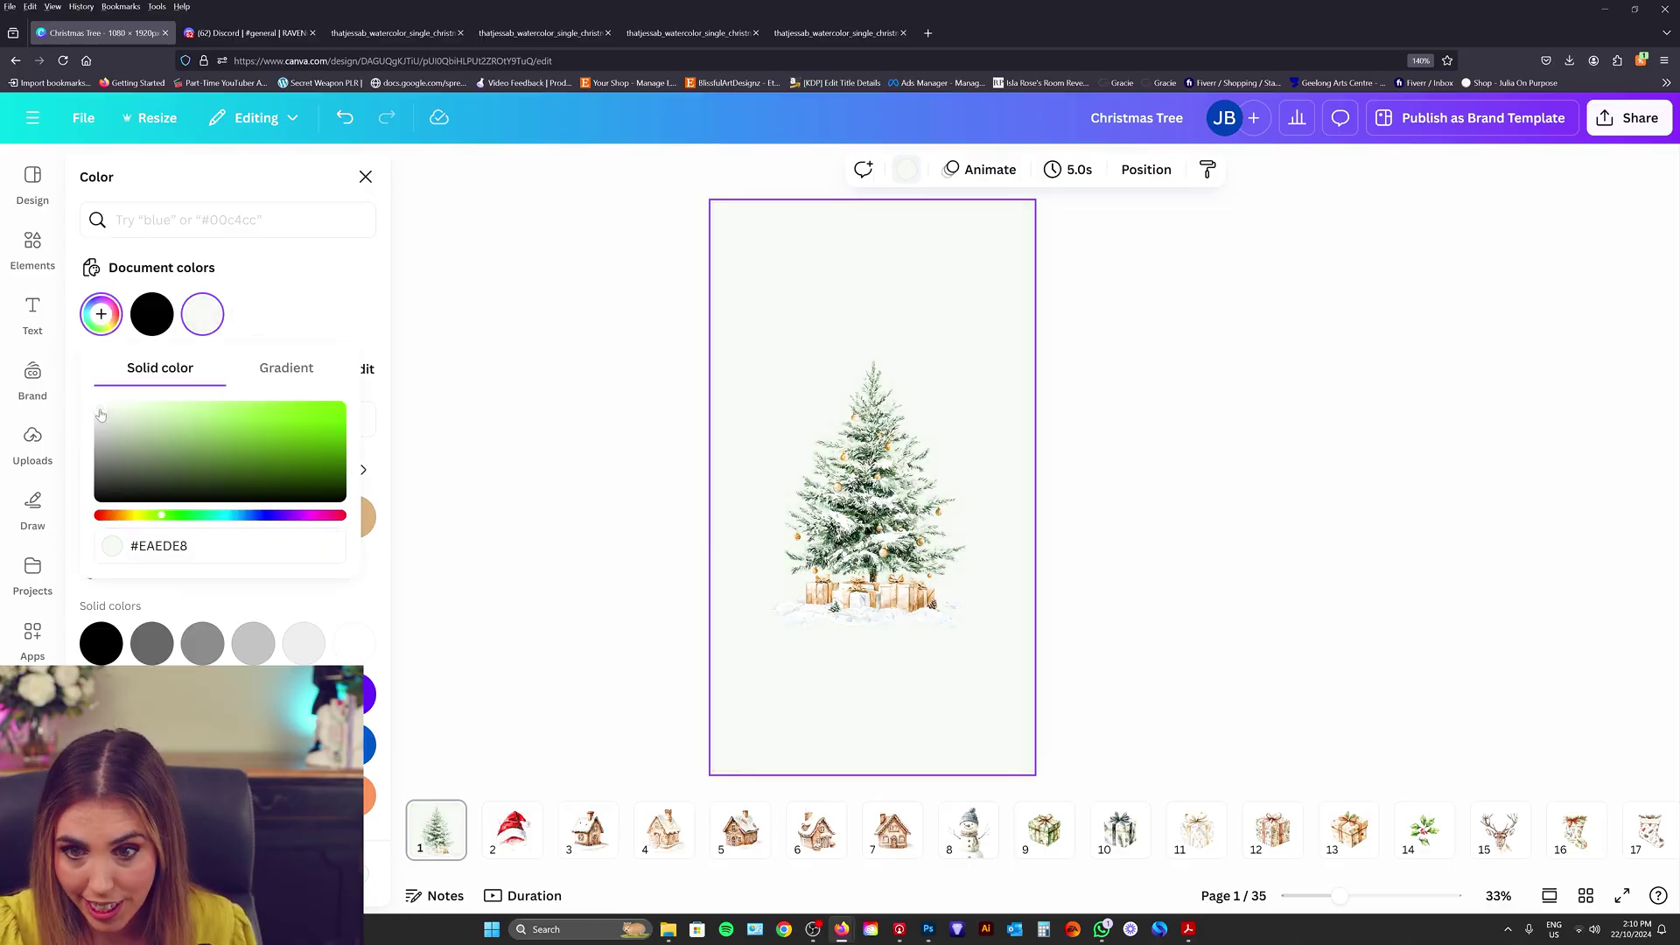
# - Give the gingerbread house page a pale cream background
pyautogui.click(524, 842)
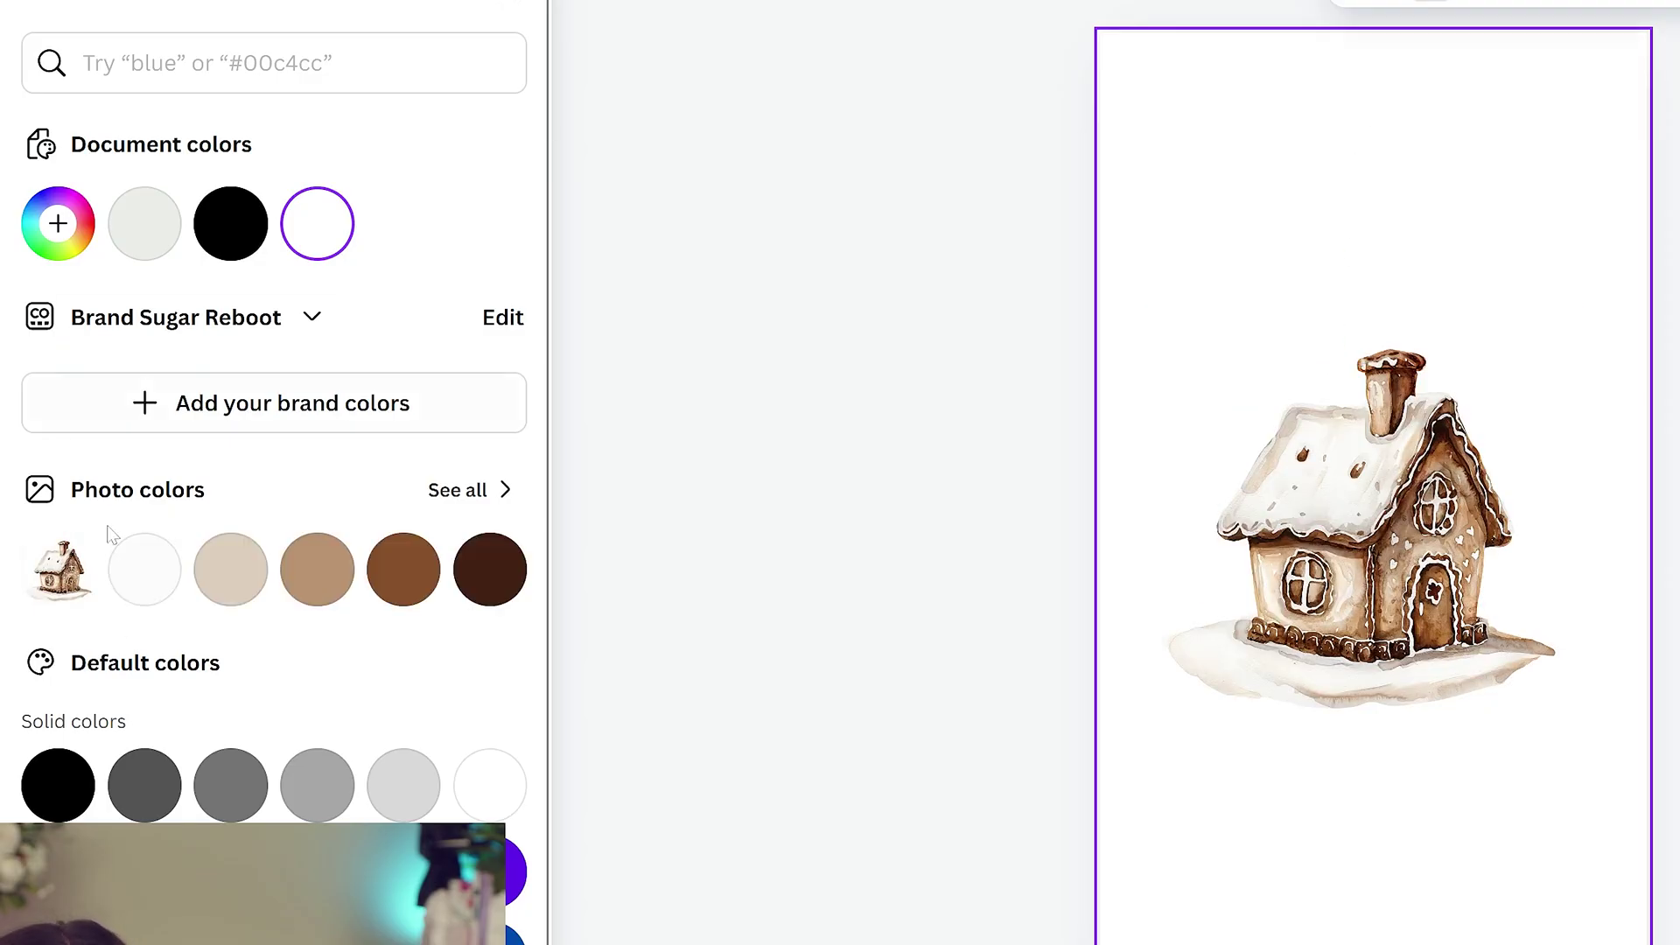
pyautogui.click(230, 569)
pyautogui.click(59, 230)
pyautogui.click(58, 386)
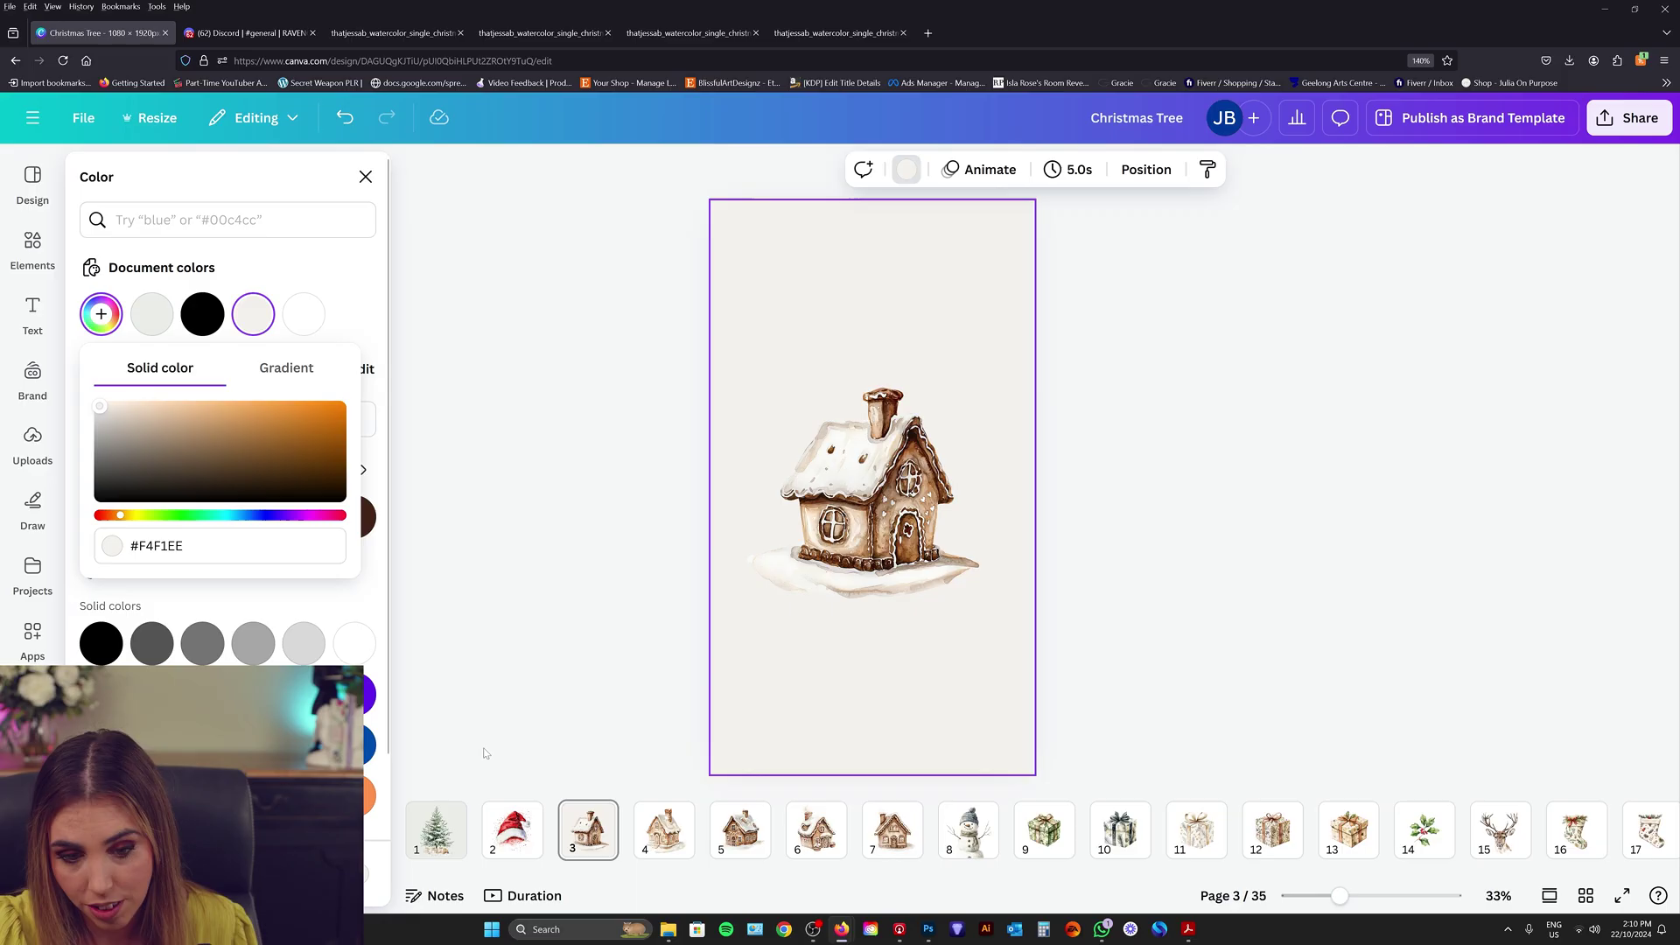
# - Tint pages 4, 7, 10, 12 and the holly and stocking pages with pale neutral backgrounds
pyautogui.click(442, 845)
pyautogui.click(603, 850)
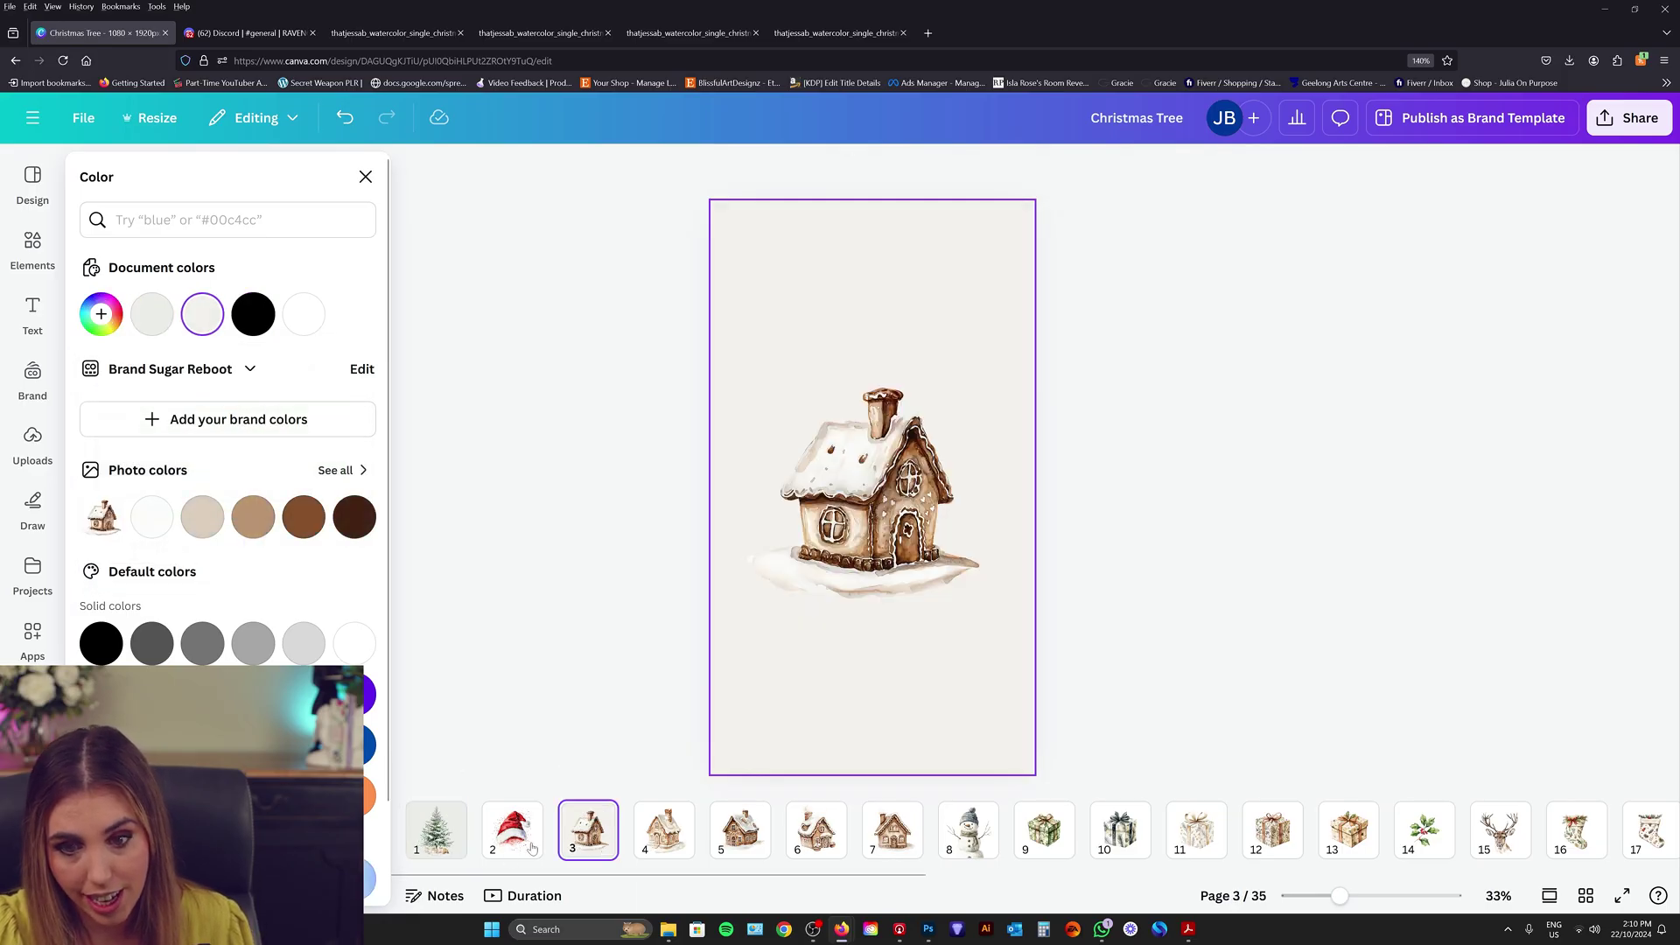
pyautogui.click(516, 835)
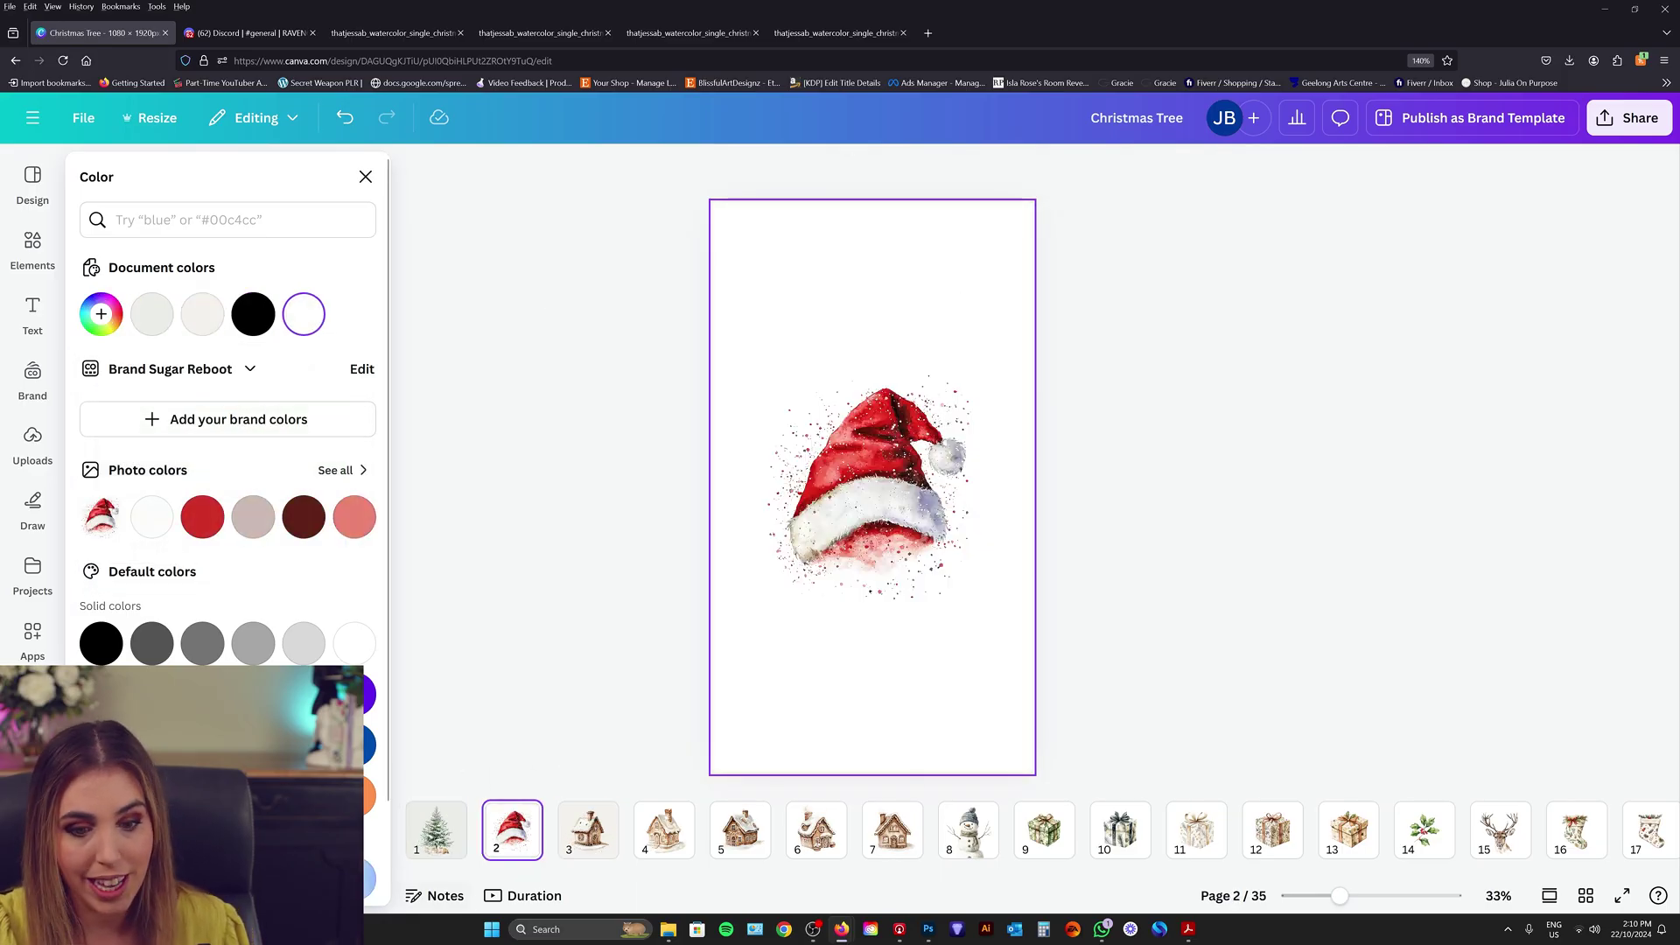
pyautogui.click(431, 843)
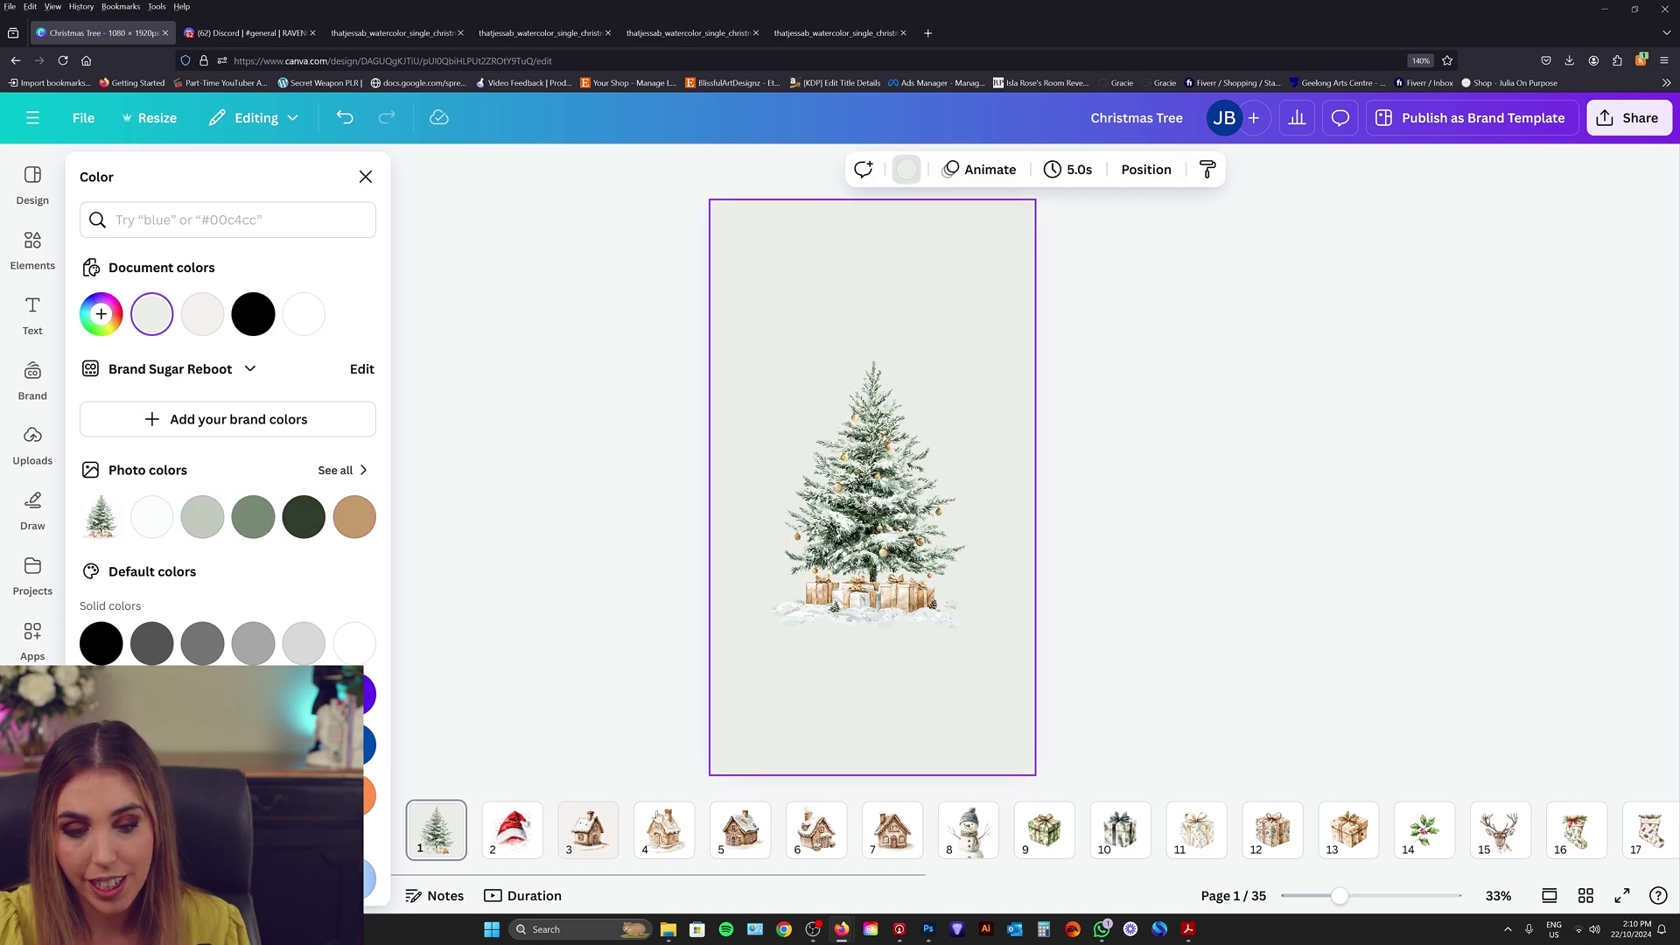
pyautogui.click(664, 832)
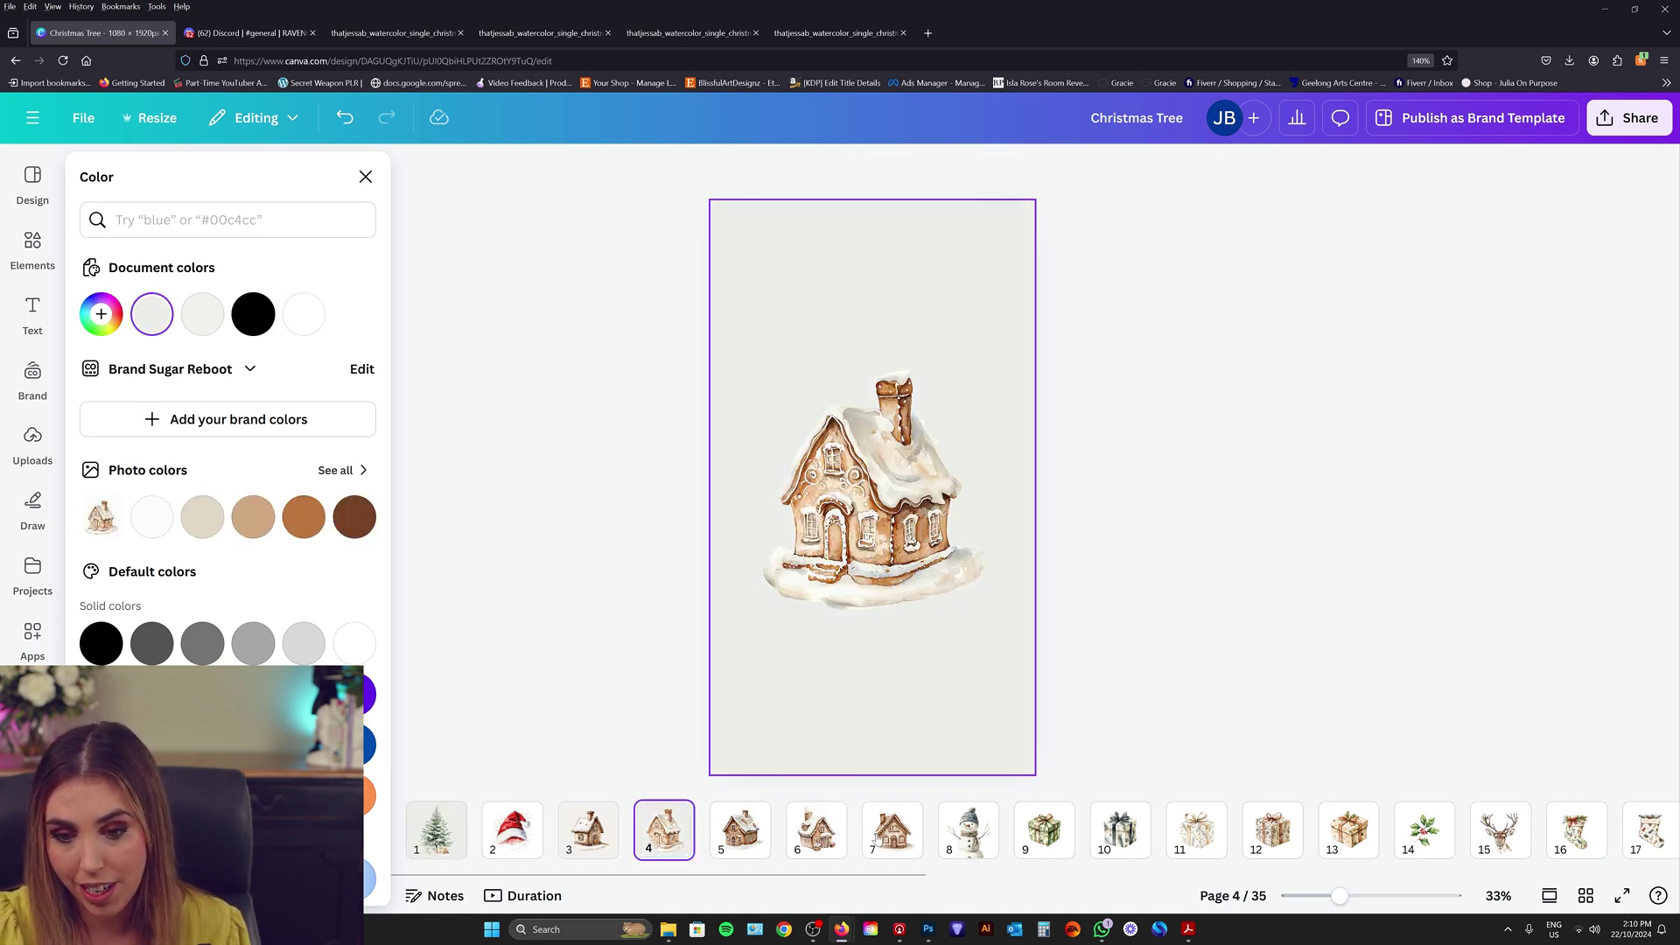
pyautogui.click(892, 831)
pyautogui.click(1120, 831)
pyautogui.click(1272, 831)
pyautogui.click(1424, 831)
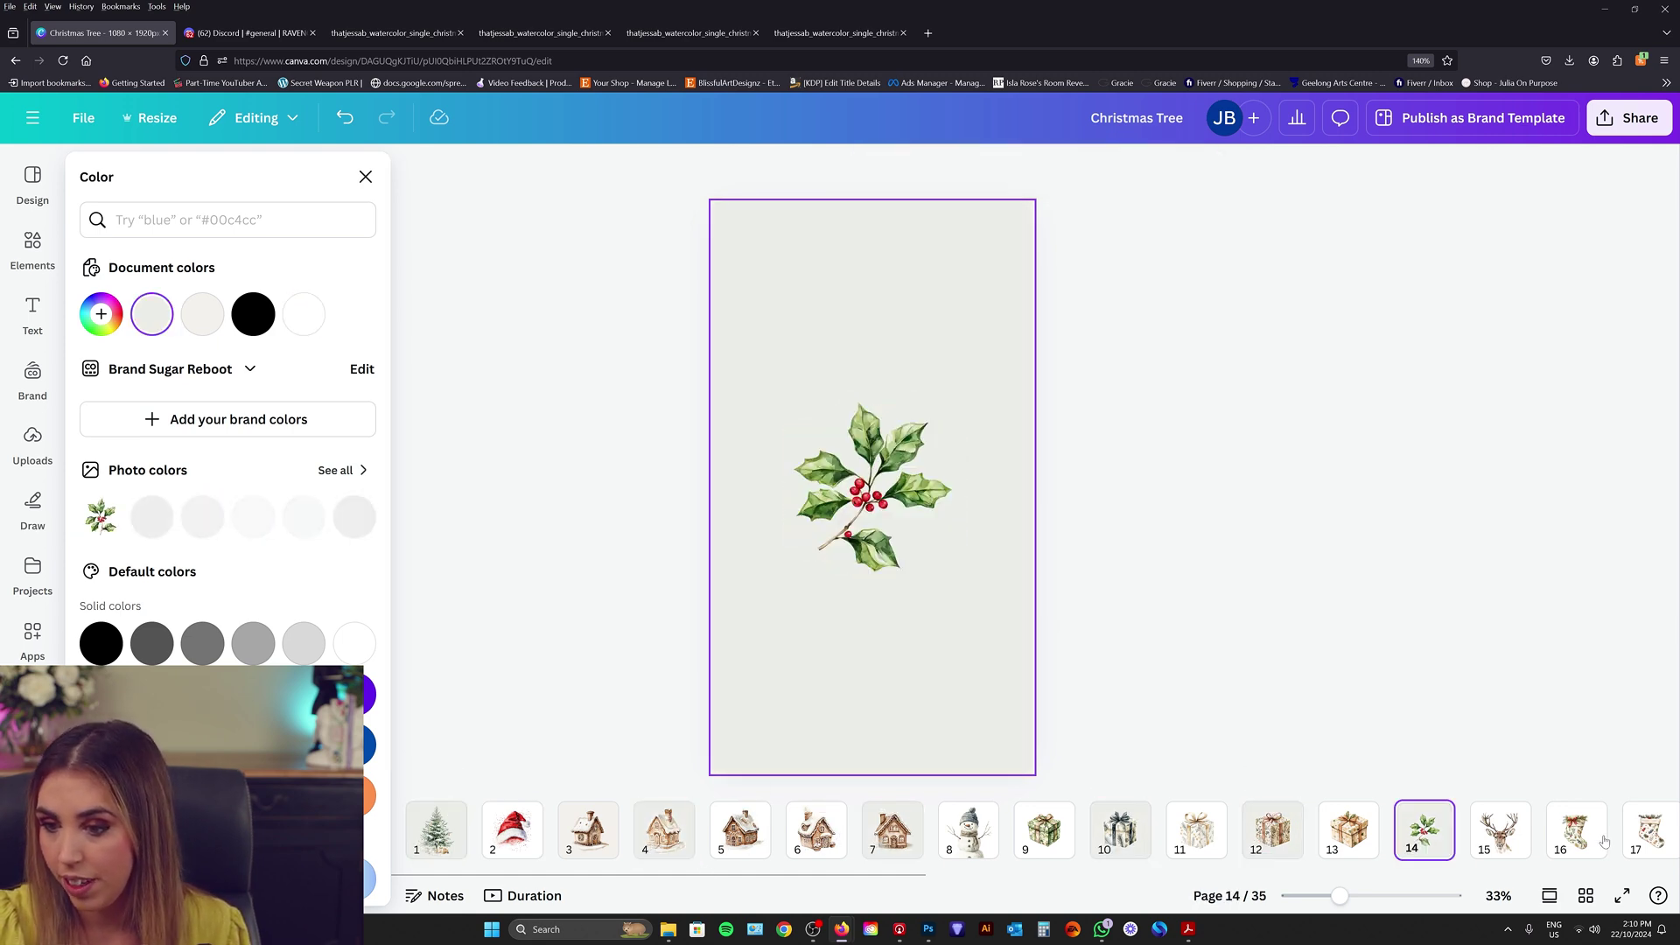
pyautogui.hscroll(3, 1606, 840)
pyautogui.click(1372, 831)
pyautogui.click(1603, 831)
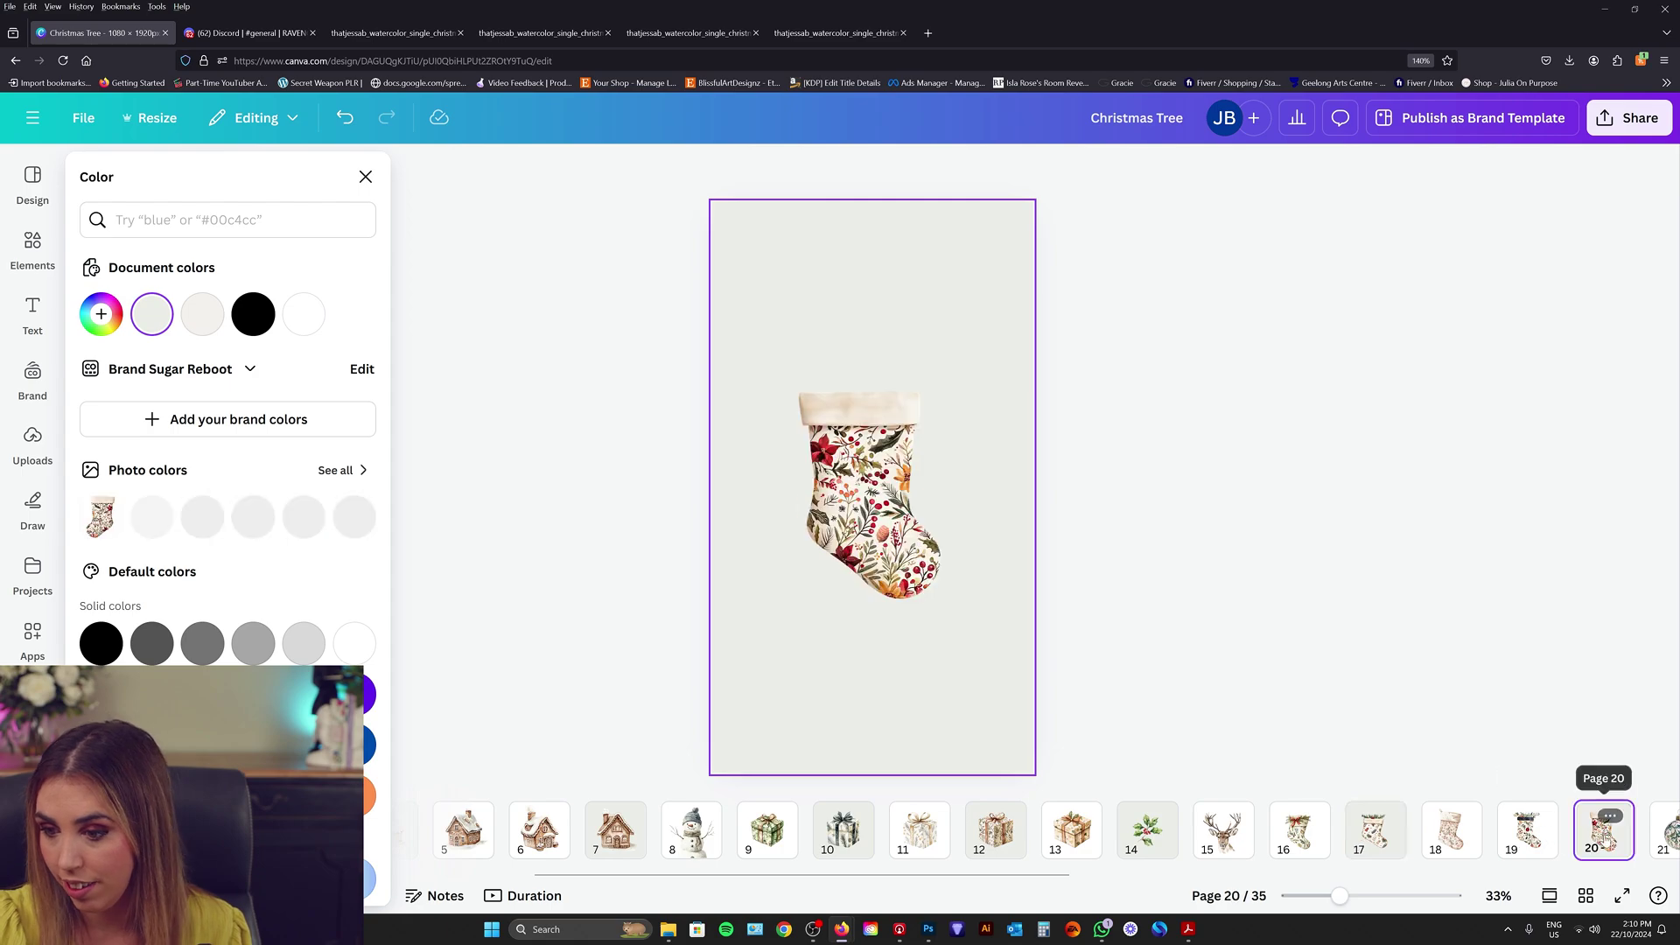
pyautogui.hscroll(3, 1588, 838)
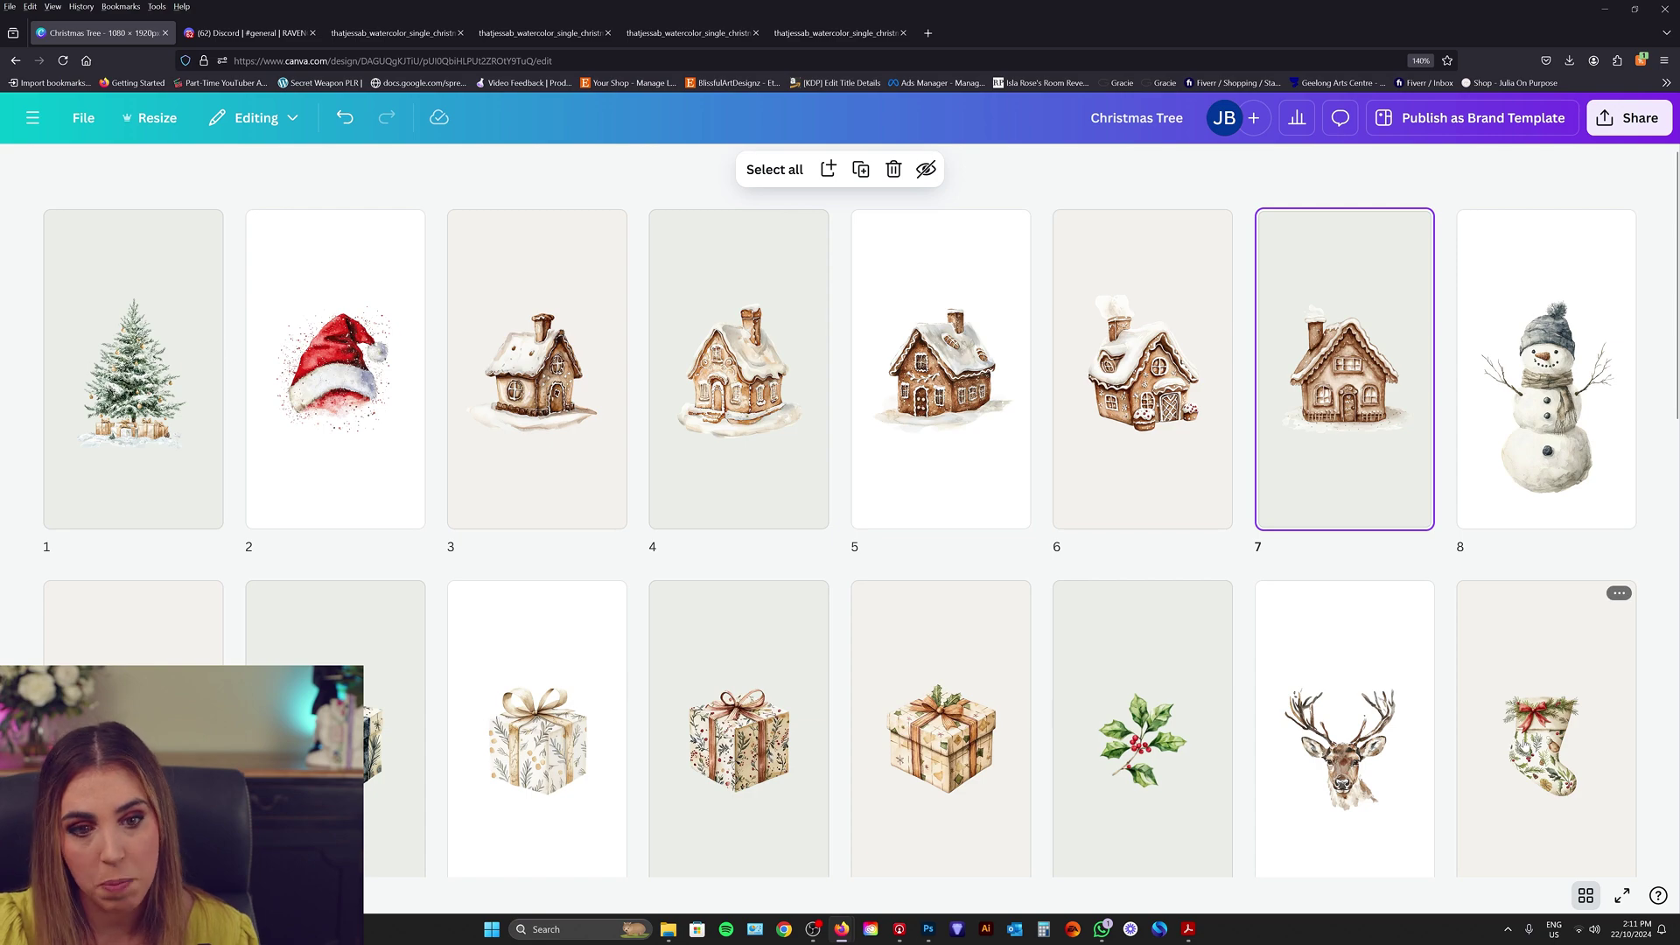
pyautogui.scroll(-10, 1543, 781)
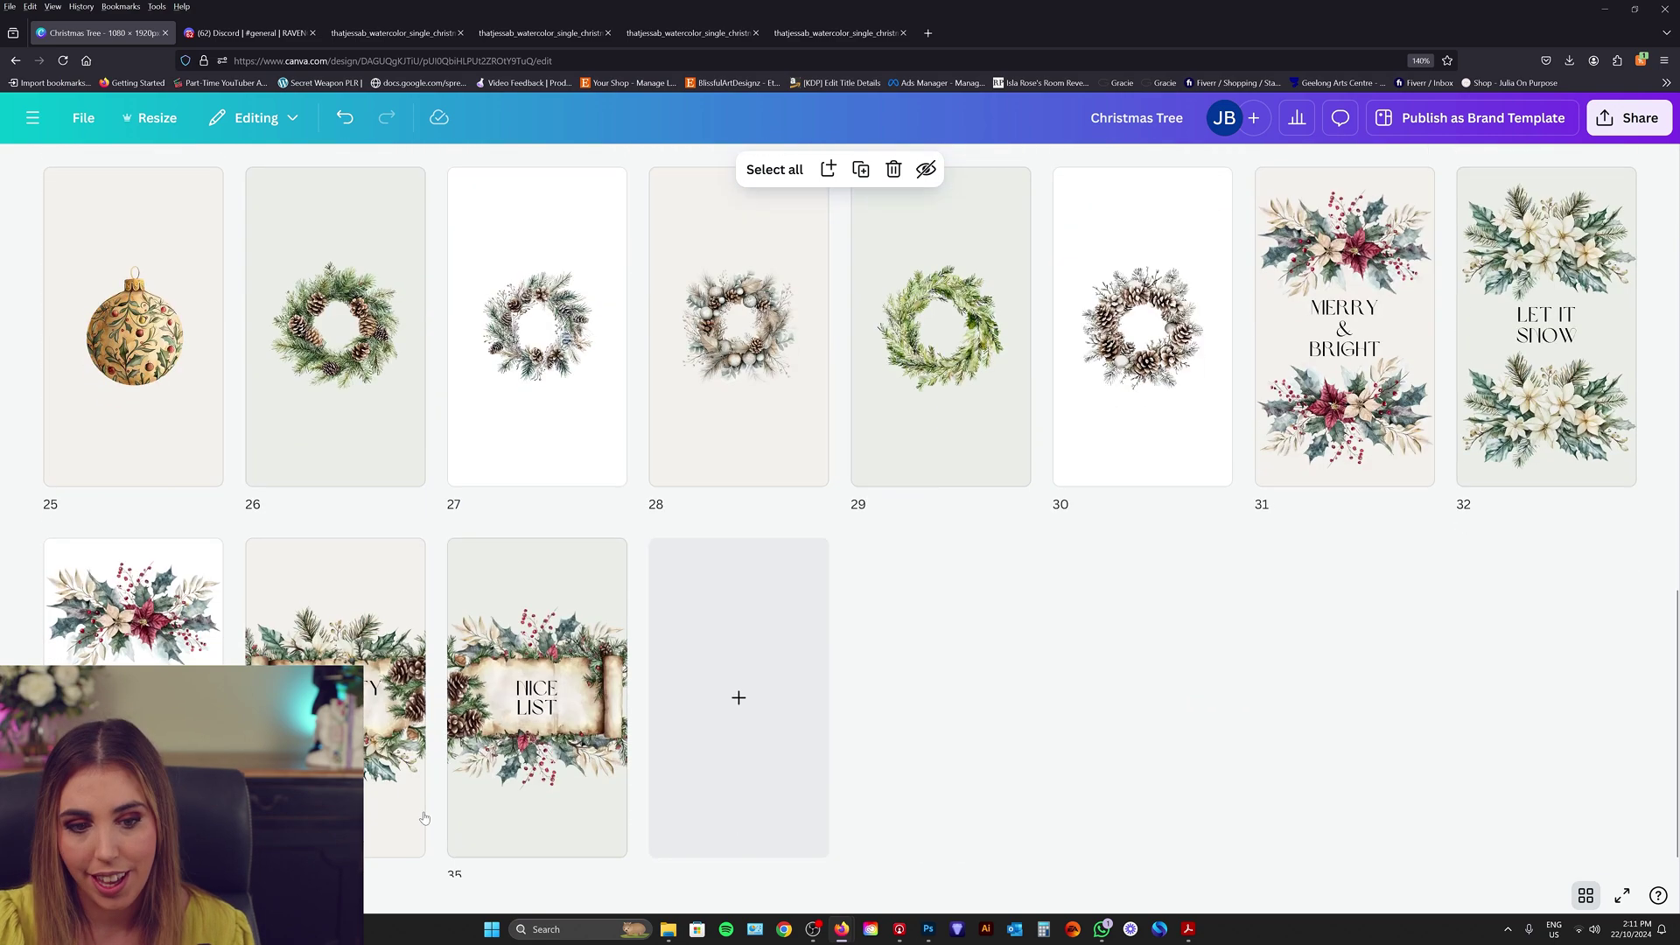
pyautogui.scroll(6, 1102, 667)
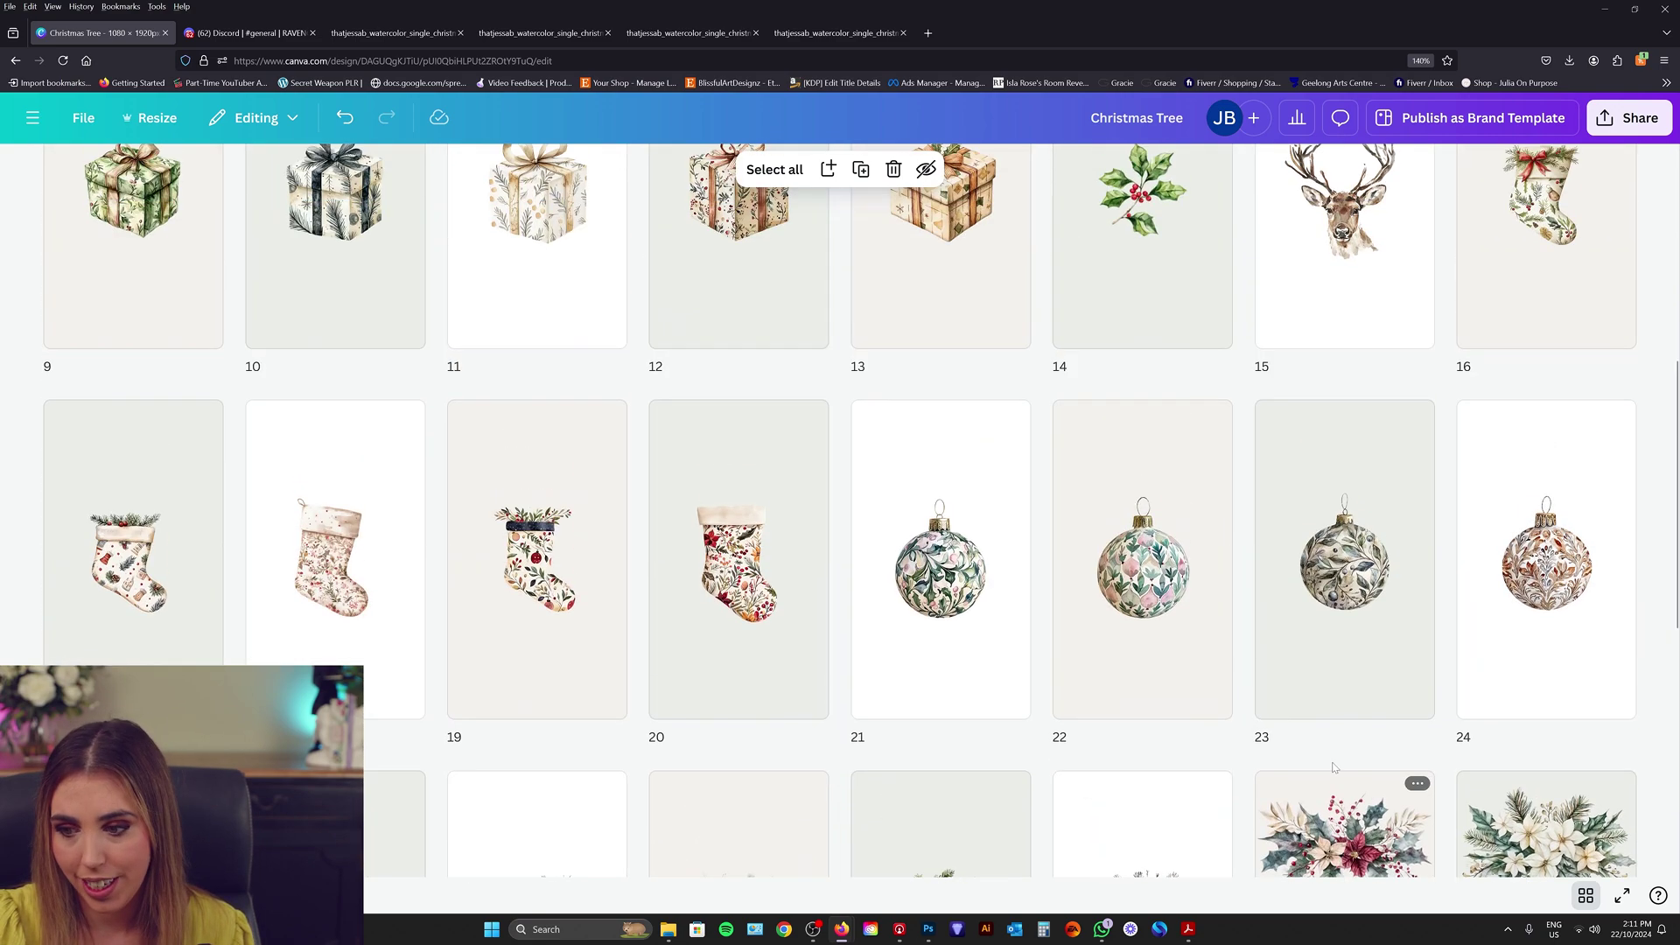
pyautogui.scroll(3, 1334, 767)
pyautogui.scroll(-6, 1333, 767)
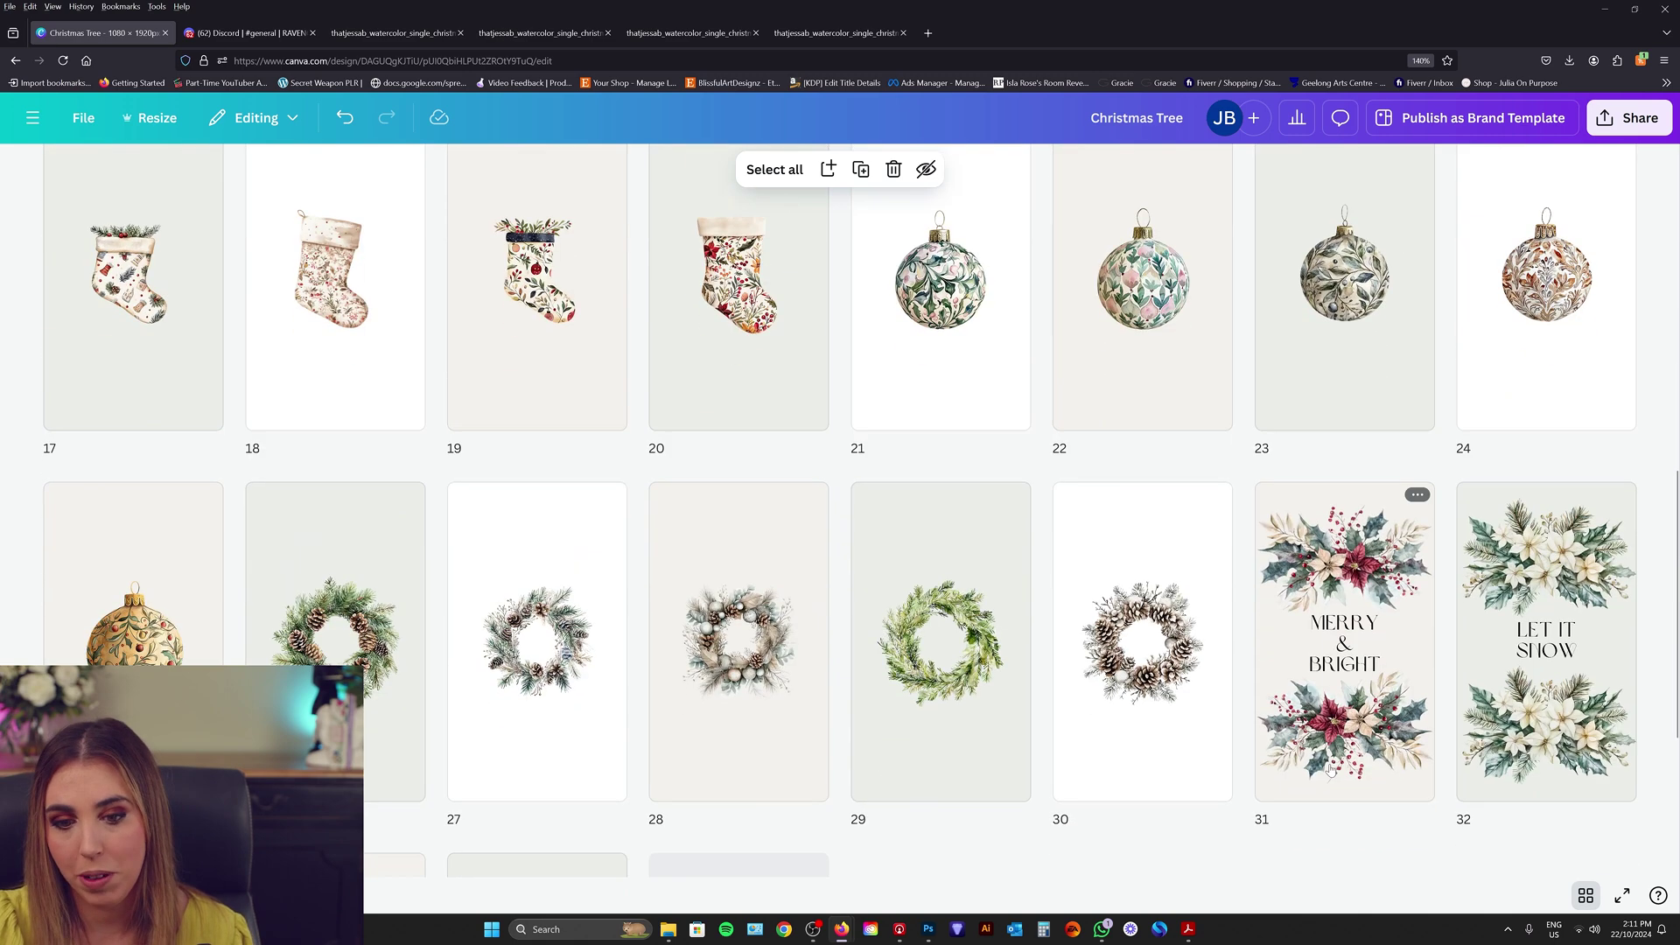
pyautogui.scroll(-3, 1356, 768)
pyautogui.scroll(10, 319, 513)
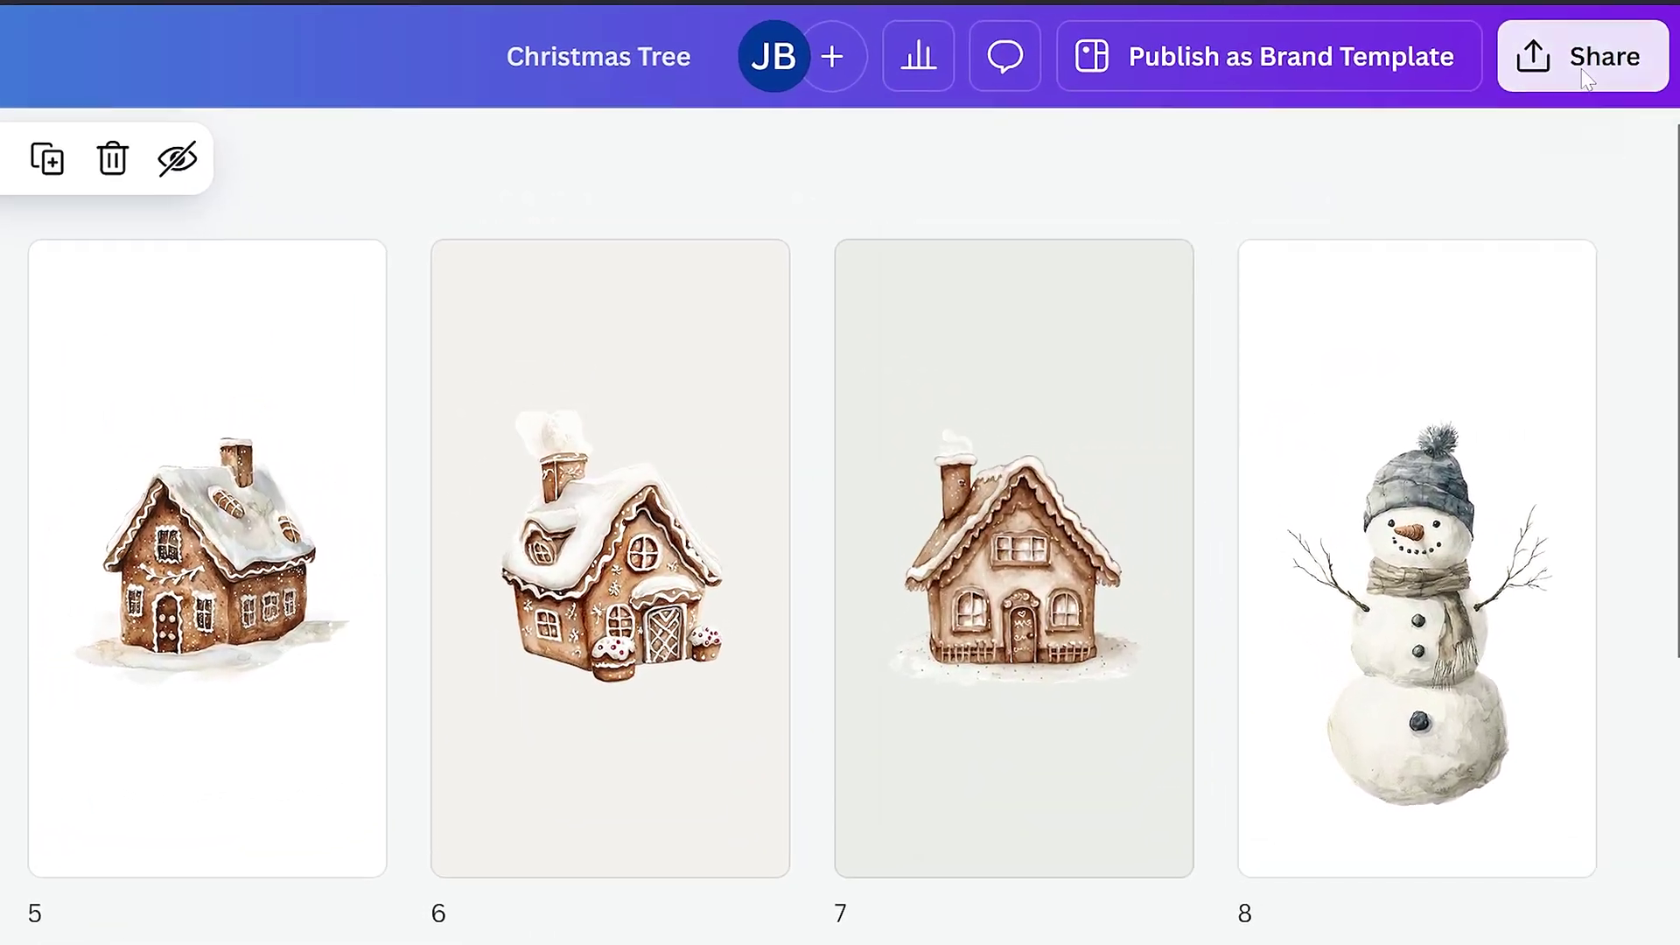
# - Download all 35 pages as JPG images at size 1× and quality 100
pyautogui.click(1629, 117)
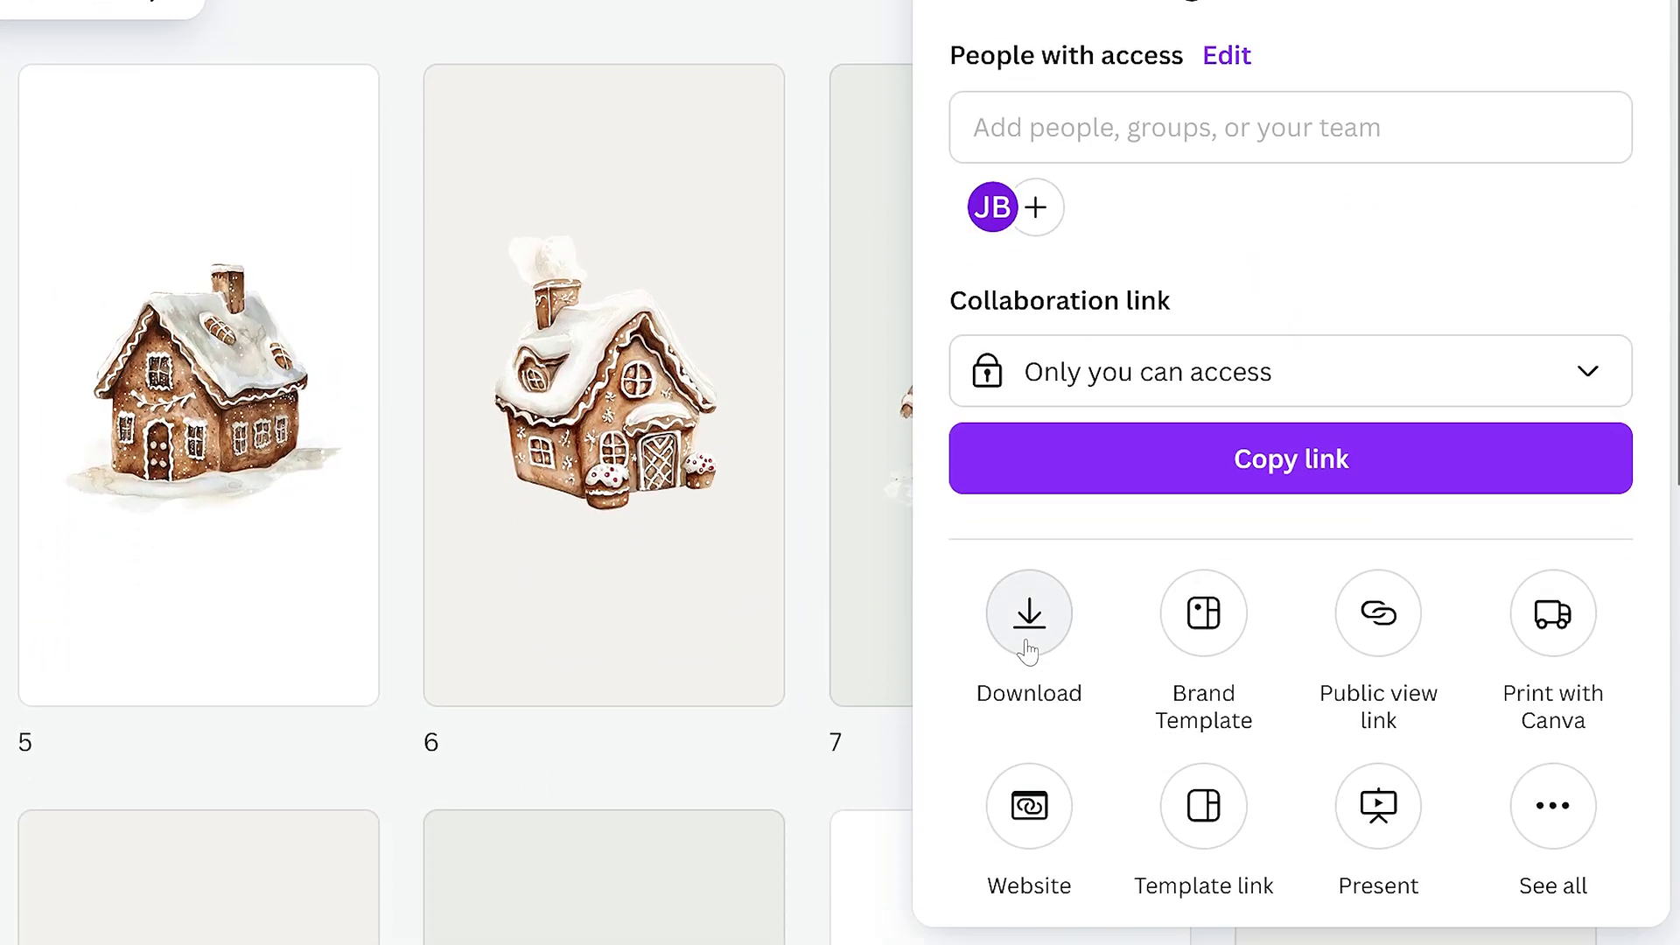
pyautogui.click(1027, 770)
pyautogui.click(1098, 133)
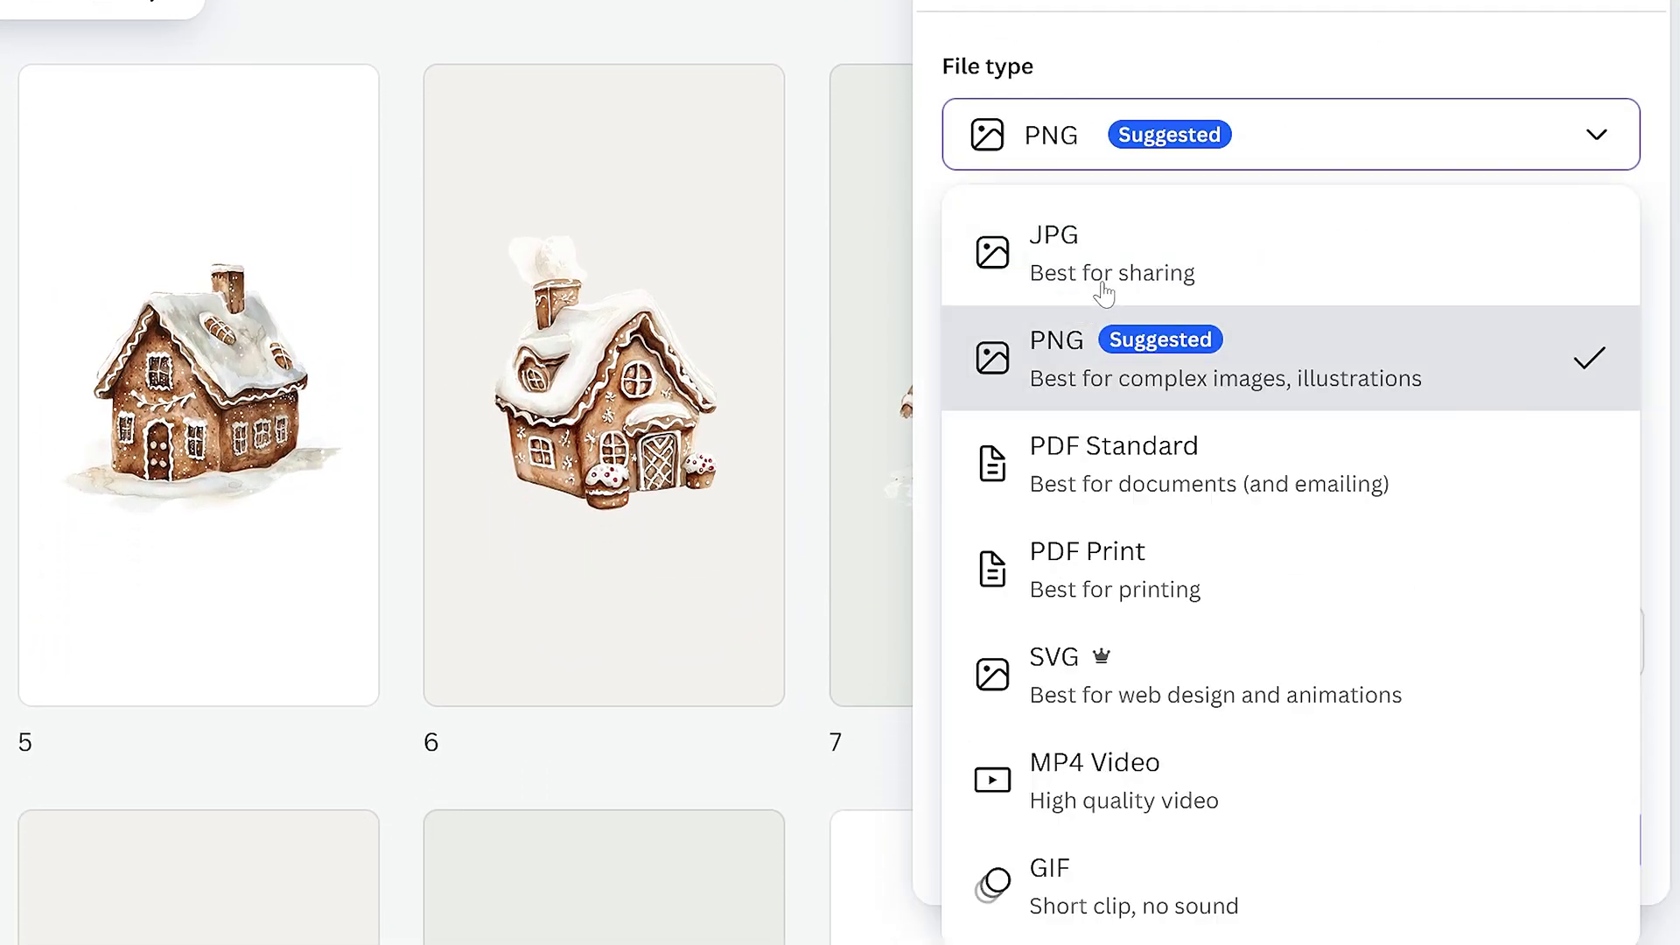
pyautogui.click(1099, 288)
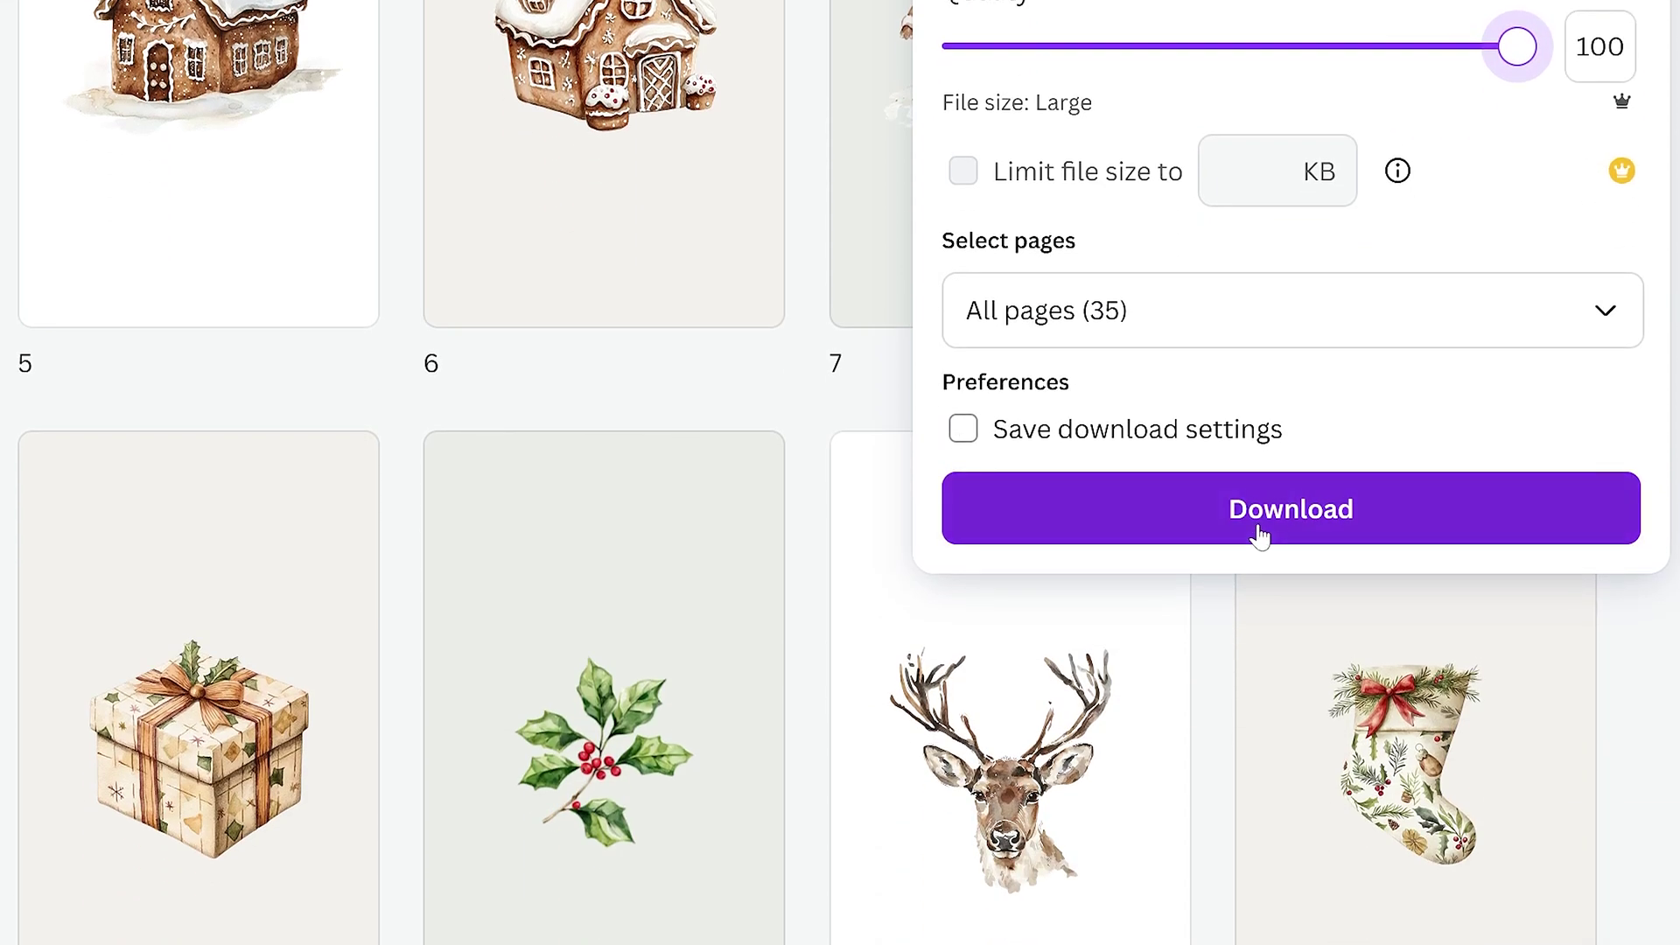
pyautogui.click(1256, 910)
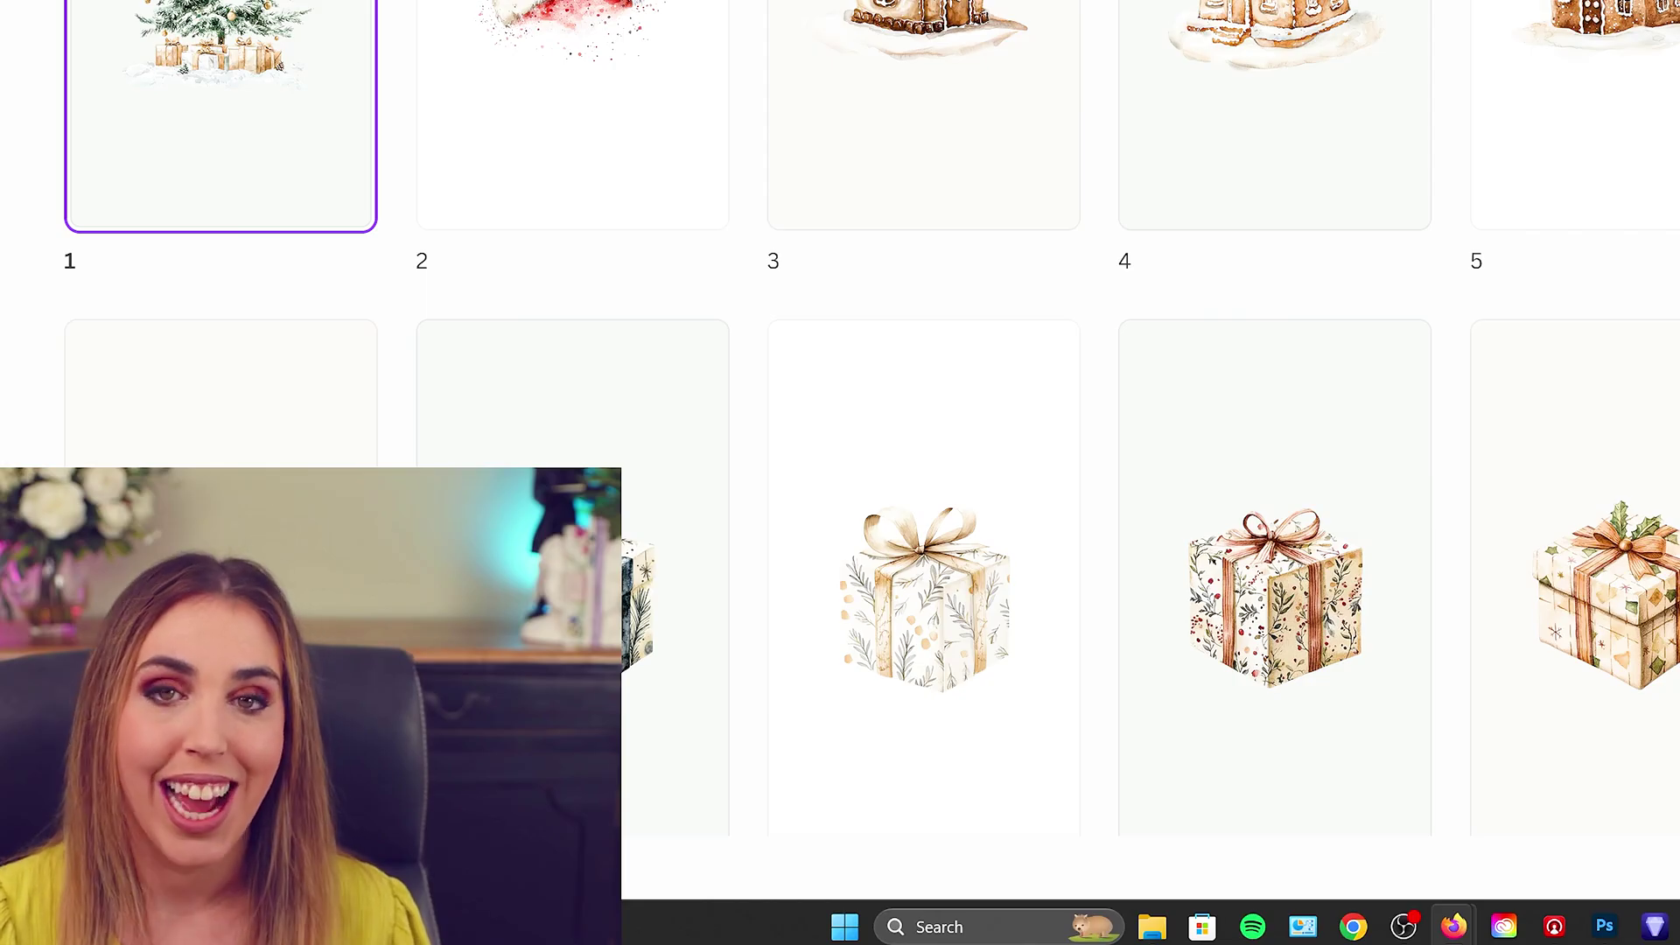